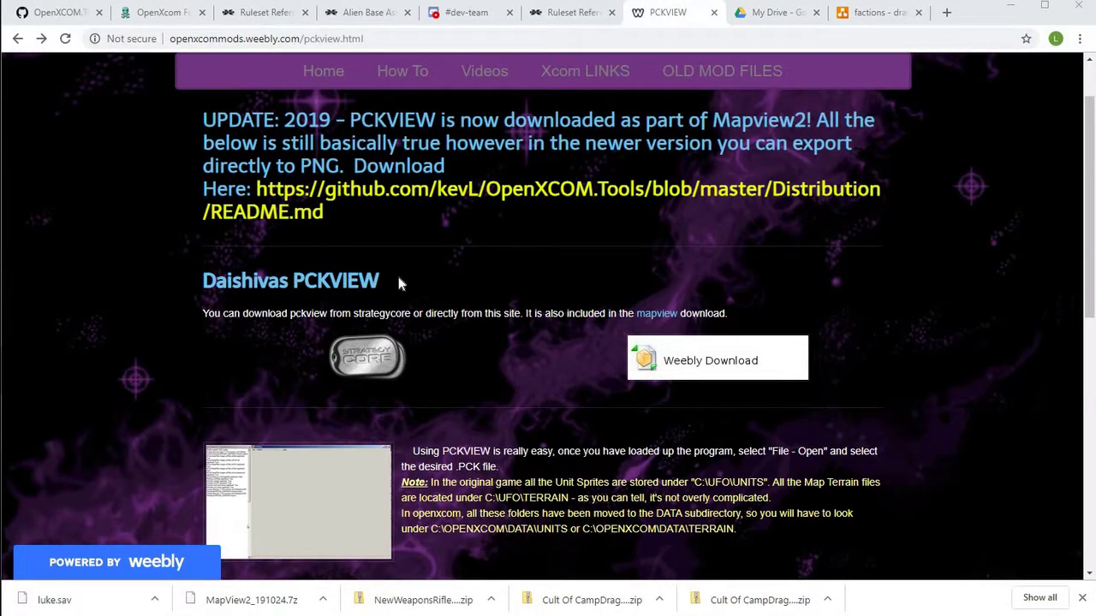
Review the PCKVIEW page's 2019 update notice, download section and usage instructions for loading, exporting and replacing sprites
{"action": "left_click_drag", "start_coordinate": [399, 283], "coordinate": [294, 281]}
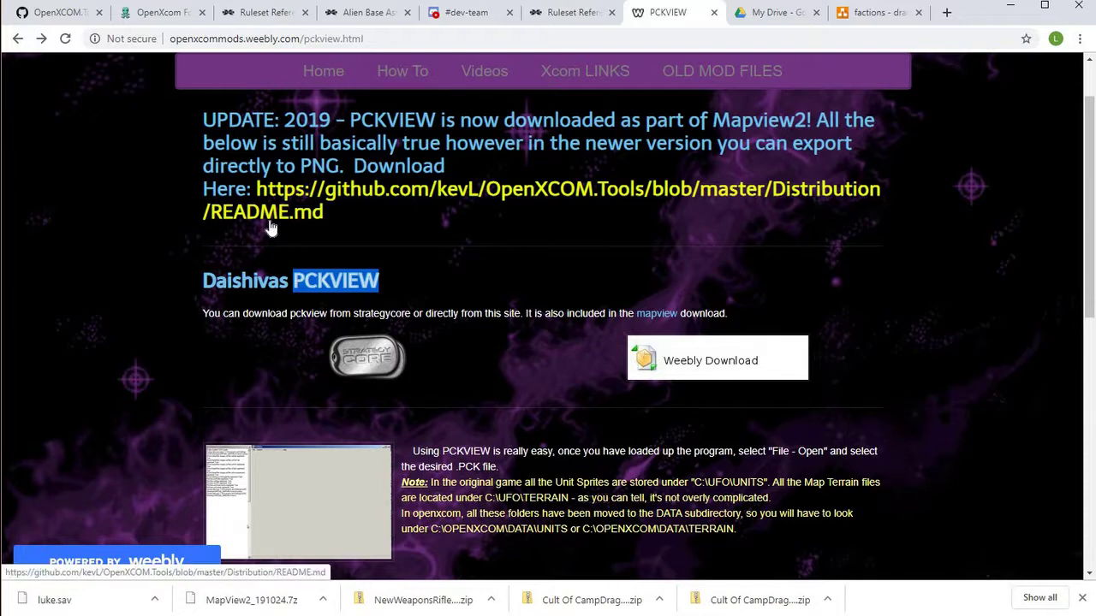
{"action": "scroll", "coordinate": [326, 257], "scroll_direction": "up", "scroll_amount": 1}
{"action": "mouse_move", "coordinate": [431, 146]}
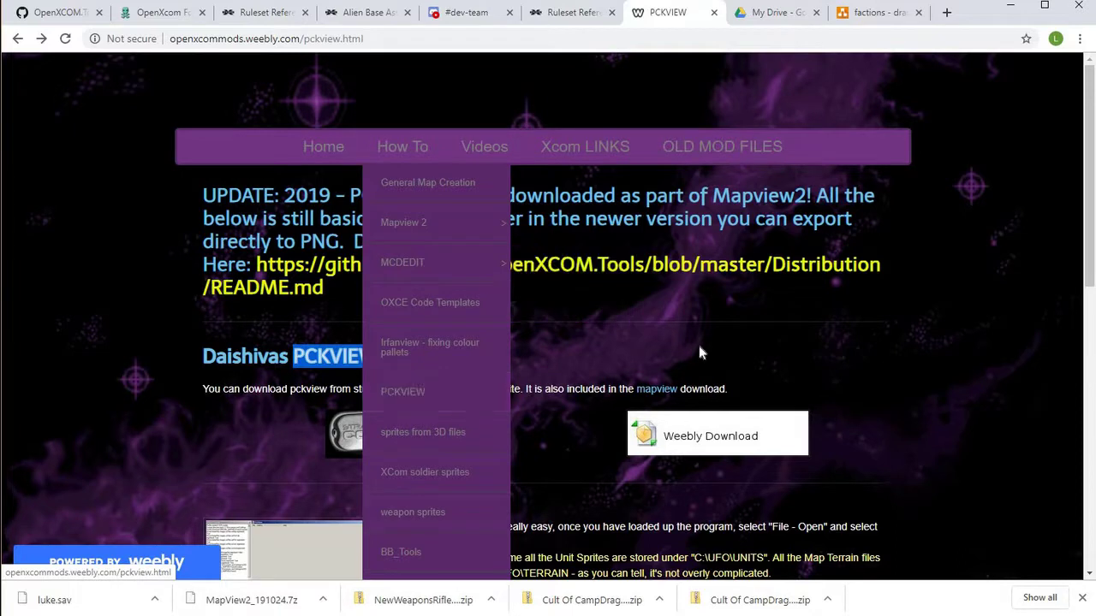
{"action": "scroll", "coordinate": [351, 307], "scroll_direction": "down", "scroll_amount": 2}
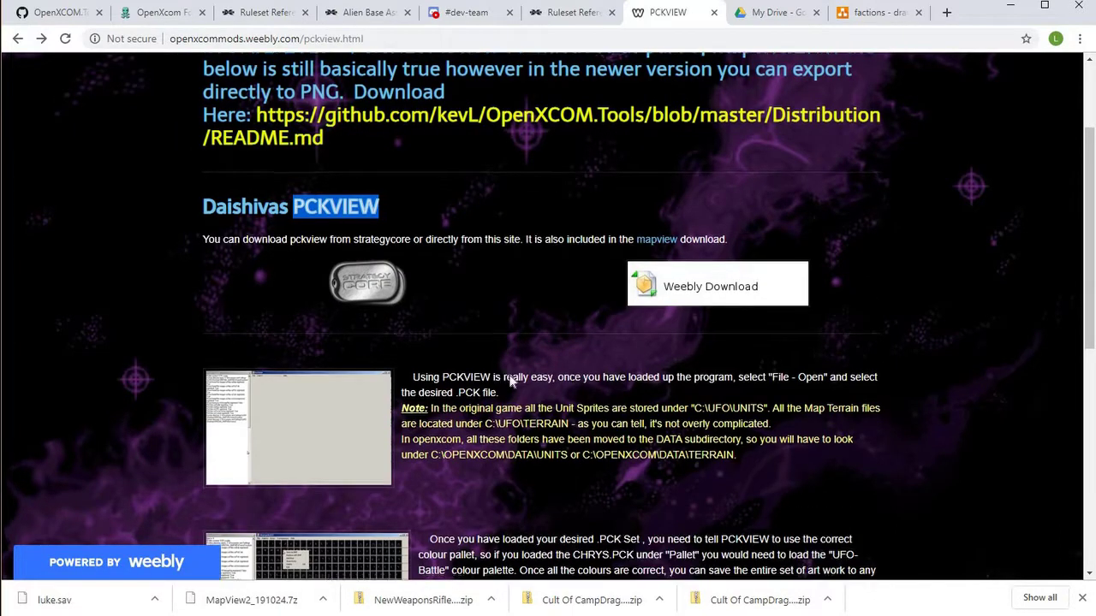
{"action": "scroll", "coordinate": [428, 325], "scroll_direction": "down", "scroll_amount": 2}
{"action": "scroll", "coordinate": [360, 261], "scroll_direction": "up", "scroll_amount": 2}
{"action": "scroll", "coordinate": [391, 123], "scroll_direction": "down", "scroll_amount": 1}
{"action": "left_click_drag", "start_coordinate": [380, 134], "coordinate": [202, 135]}
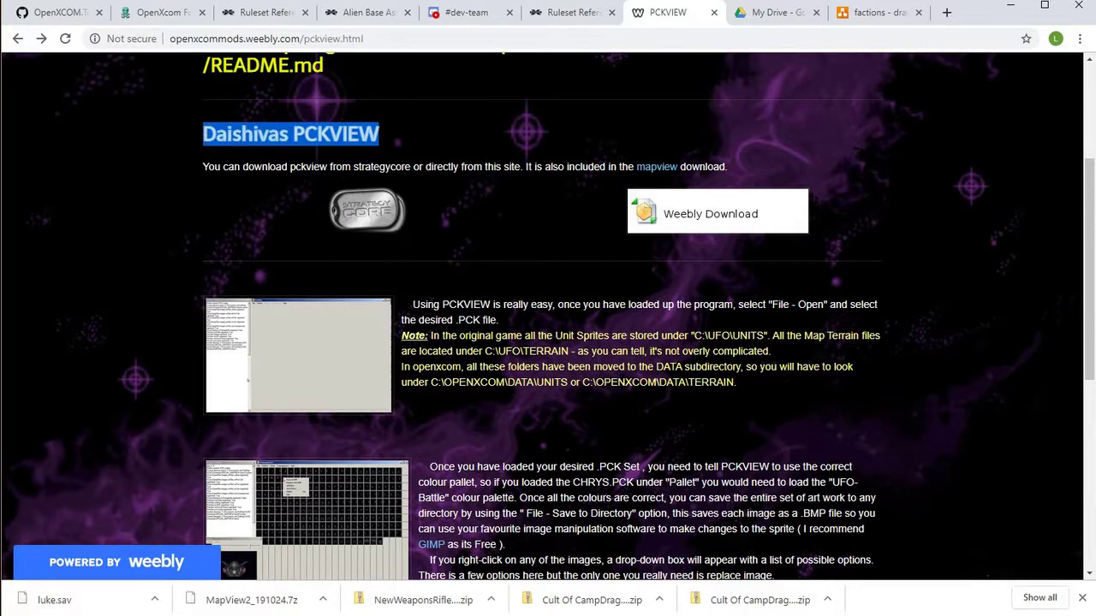
{"action": "scroll", "coordinate": [328, 330], "scroll_direction": "down", "scroll_amount": 4}
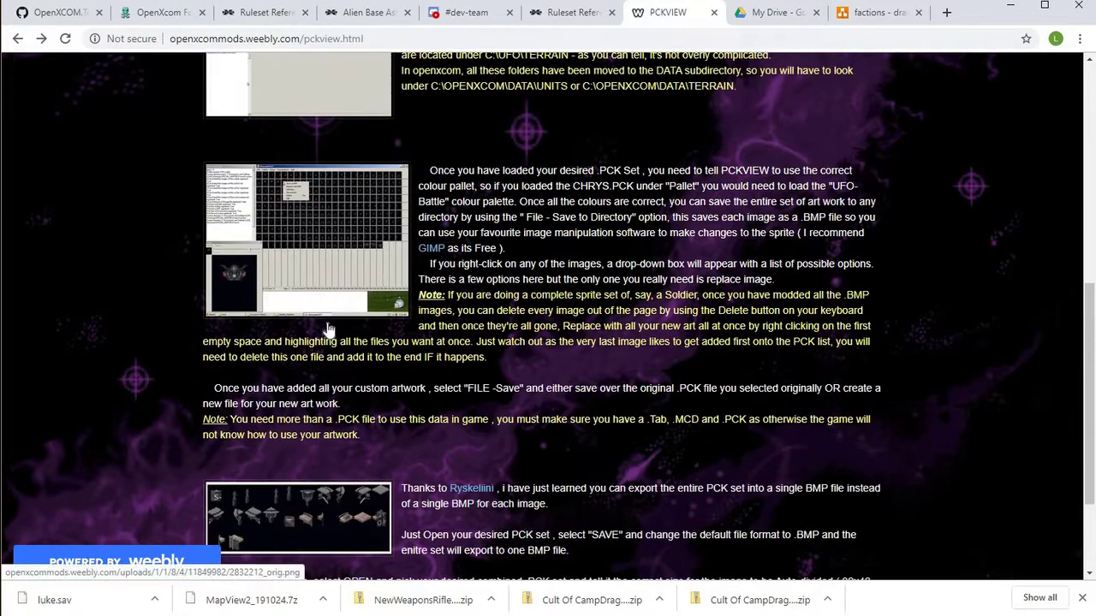
{"action": "scroll", "coordinate": [327, 330], "scroll_direction": "up", "scroll_amount": 2}
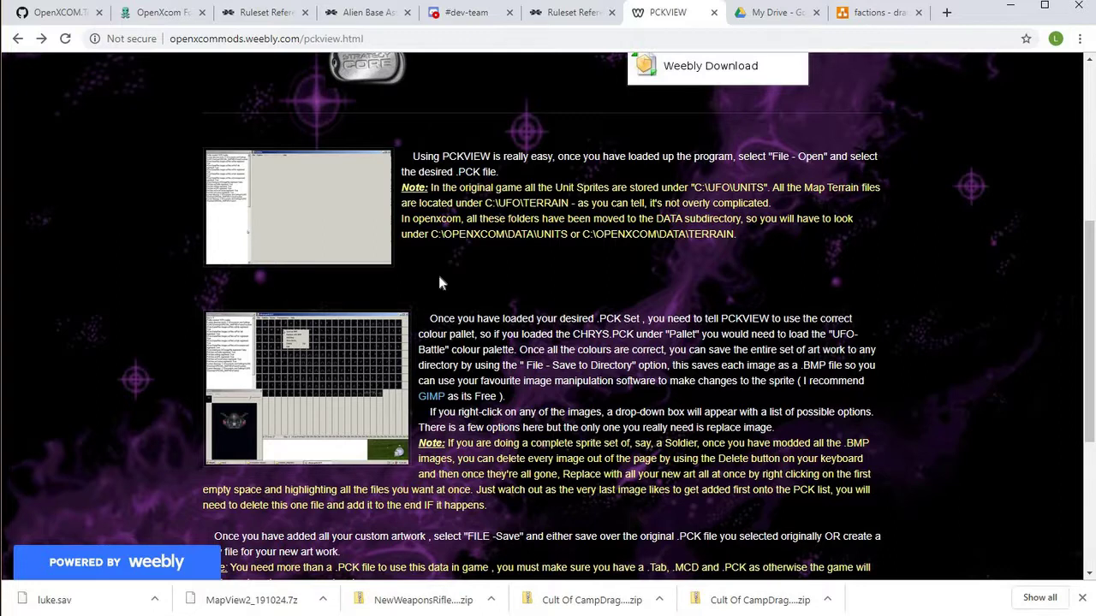
{"action": "scroll", "coordinate": [454, 326], "scroll_direction": "up", "scroll_amount": 5}
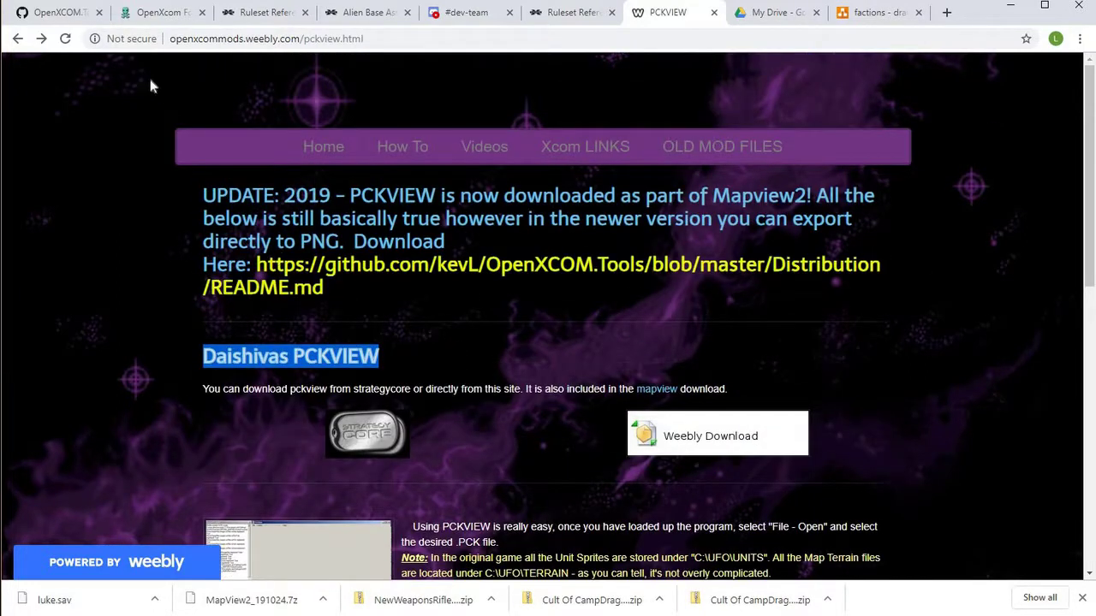
Open the MapView2_191024.7z link under 2019 October 24 in the OpenXCOM.Tools README on GitHub
{"action": "left_click", "coordinate": [75, 12]}
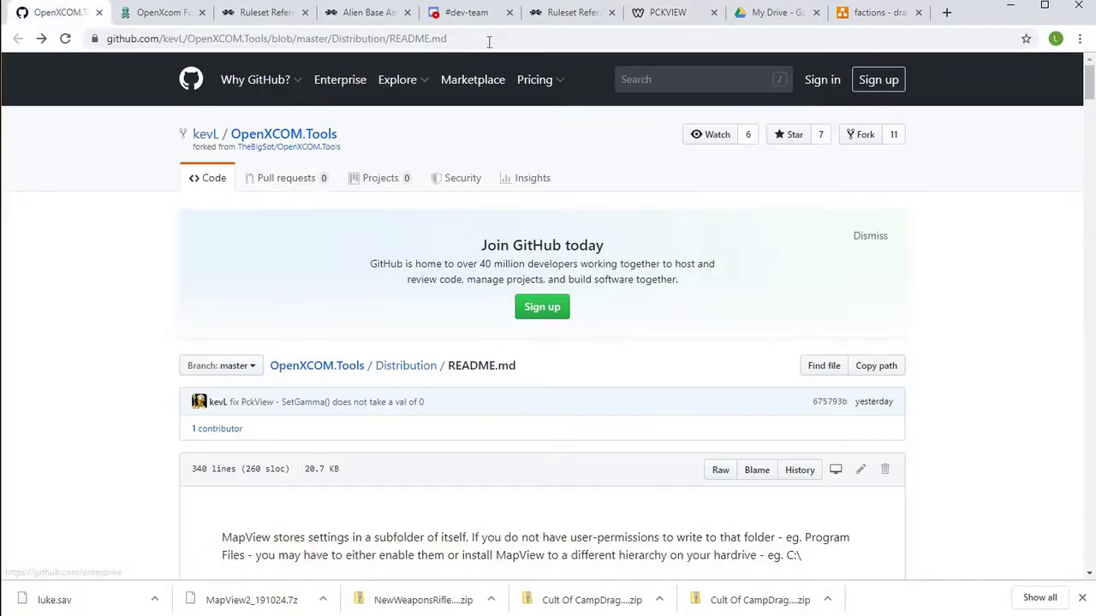
{"action": "left_click_drag", "start_coordinate": [454, 38], "coordinate": [332, 39]}
{"action": "left_click_drag", "start_coordinate": [58, 41], "coordinate": [60, 43]}
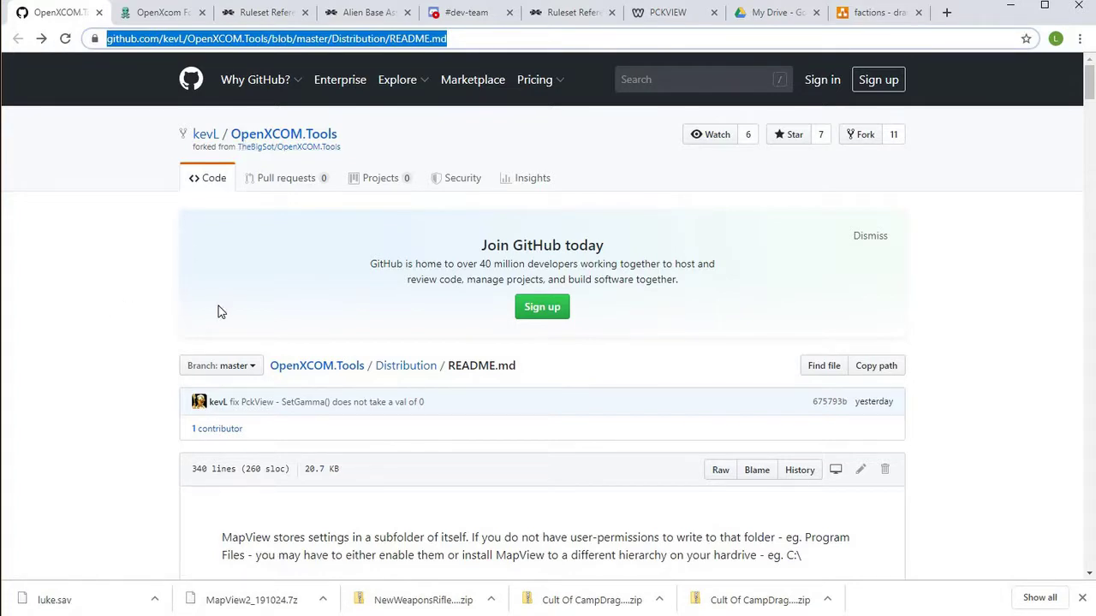
{"action": "scroll", "coordinate": [218, 311], "scroll_direction": "down", "scroll_amount": 4}
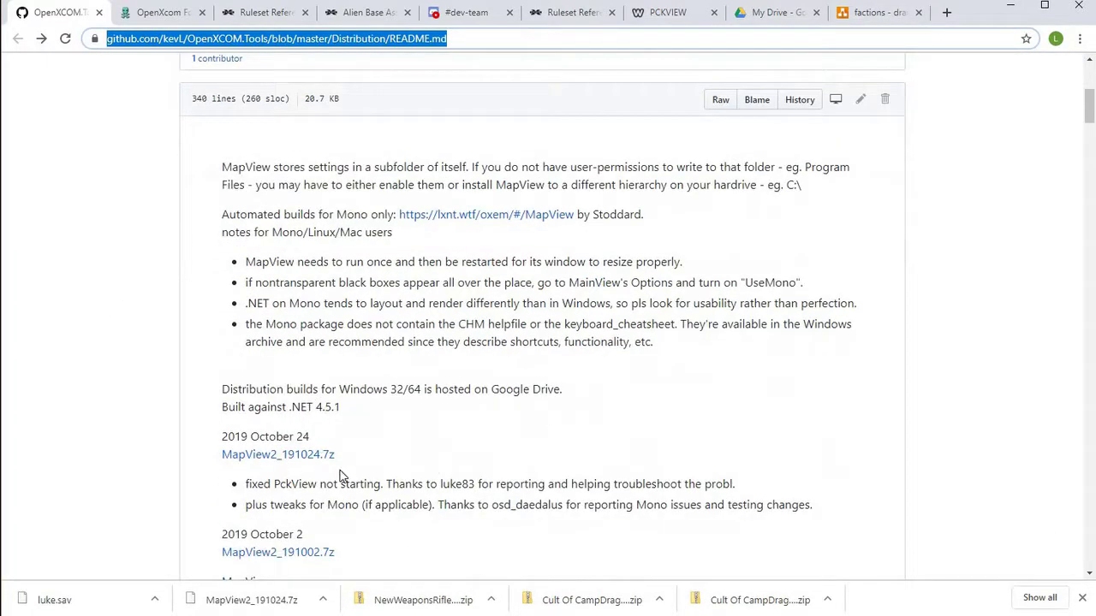
{"action": "triple_click", "coordinate": [279, 432]}
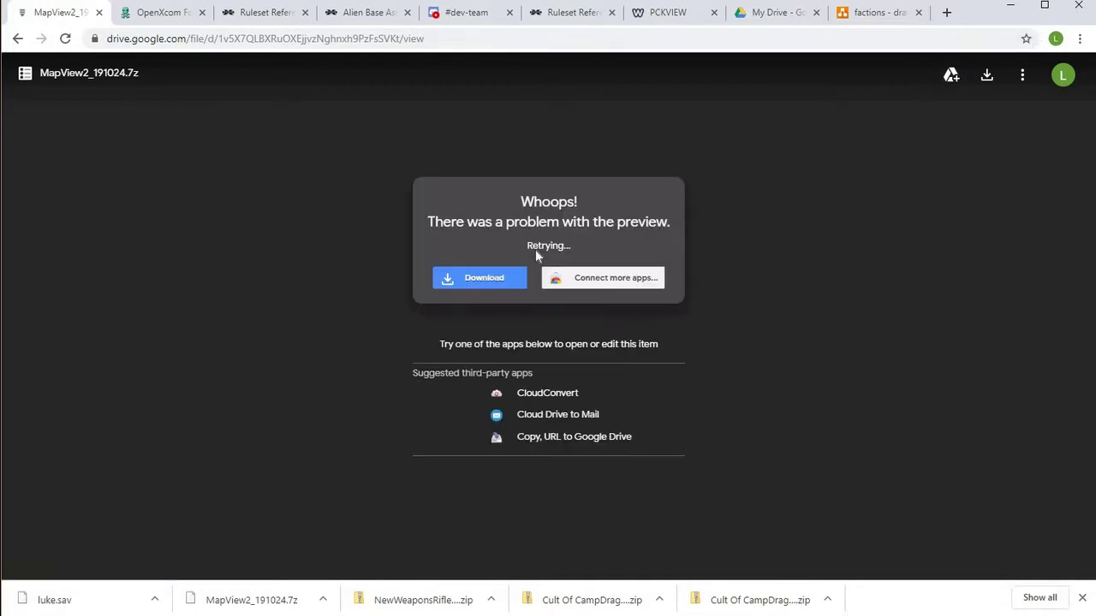
Switch to File Explorer and delete the existing MapView2_191024 folder from the Extended-5.6.2-1e89df63f-2019-08-15-win64 folder
{"action": "left_click", "coordinate": [1008, 11]}
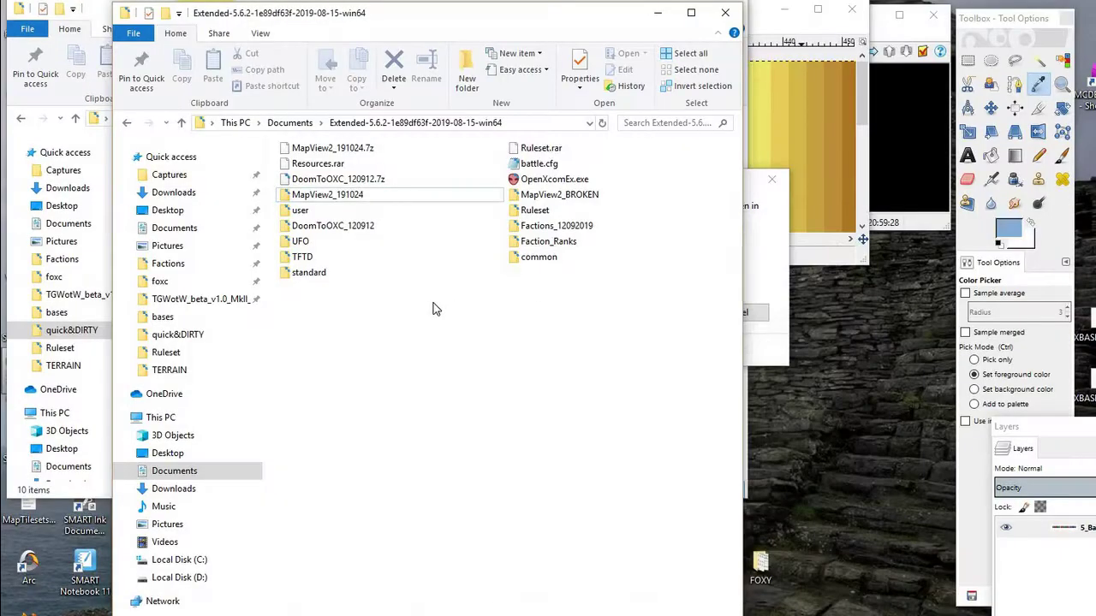
{"action": "left_click", "coordinate": [345, 202]}
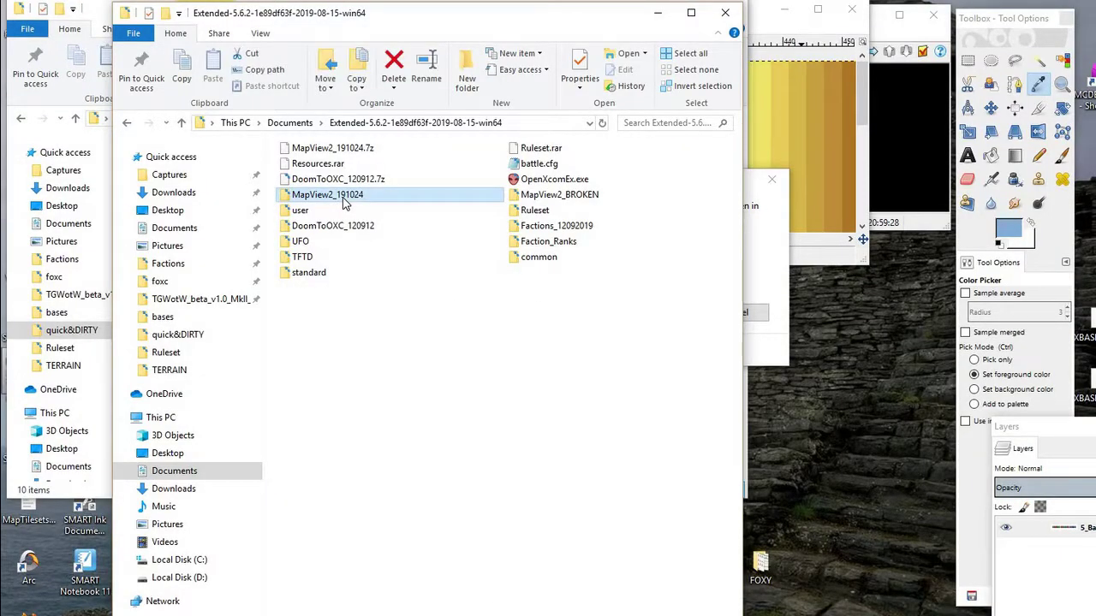
{"action": "key", "text": "Delete"}
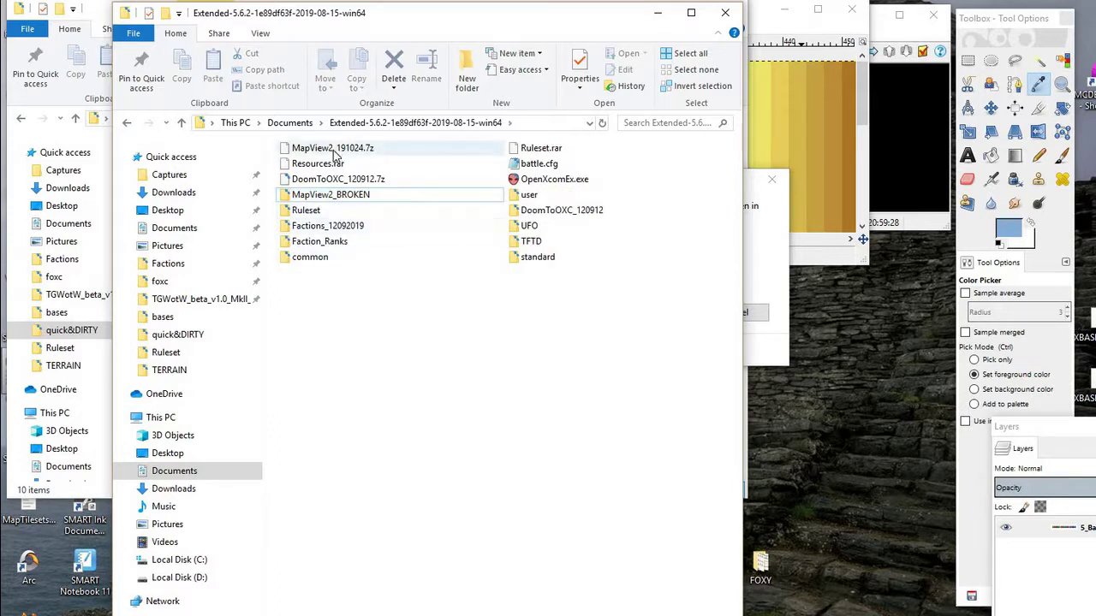
Extract MapView2_191024.7z with 7-Zip into a MapView2_191024 folder in the same directory
{"action": "left_click_drag", "start_coordinate": [334, 152], "coordinate": [426, 357]}
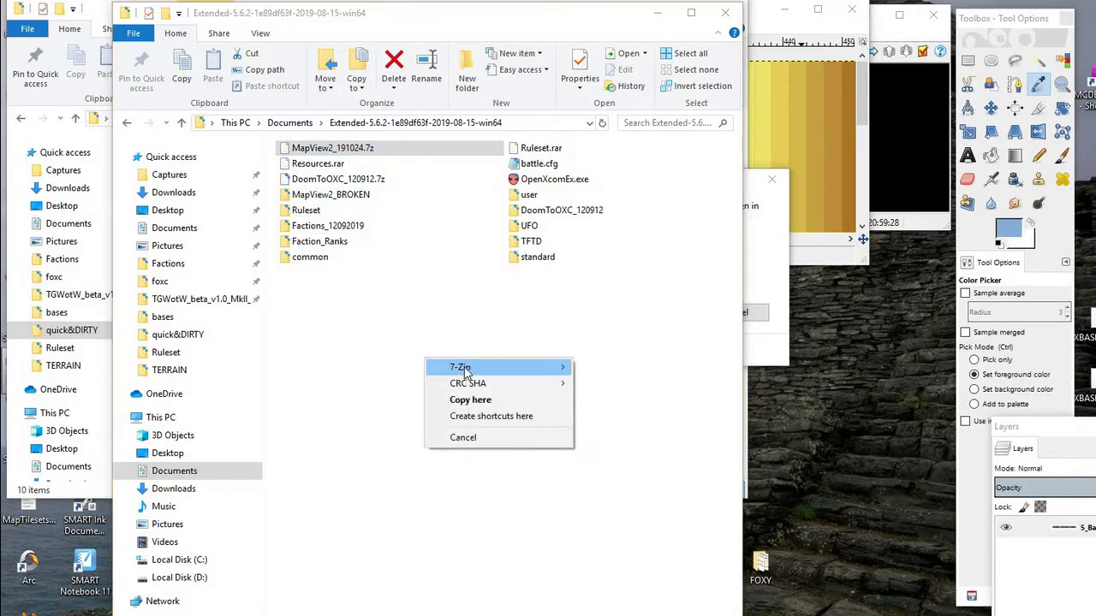
{"action": "mouse_move", "coordinate": [531, 368]}
{"action": "left_click", "coordinate": [656, 432]}
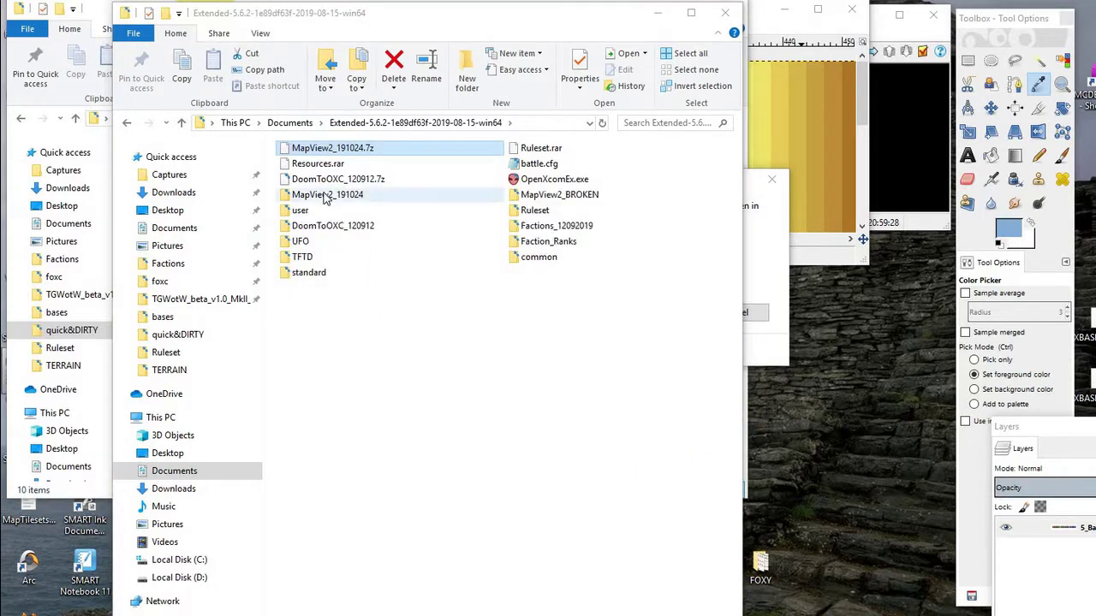
Open the MapView2 folder inside the extracted MapView2_191024 folder and locate MapView.exe and PckView.exe
{"action": "double_click", "coordinate": [326, 194]}
{"action": "double_click", "coordinate": [308, 167]}
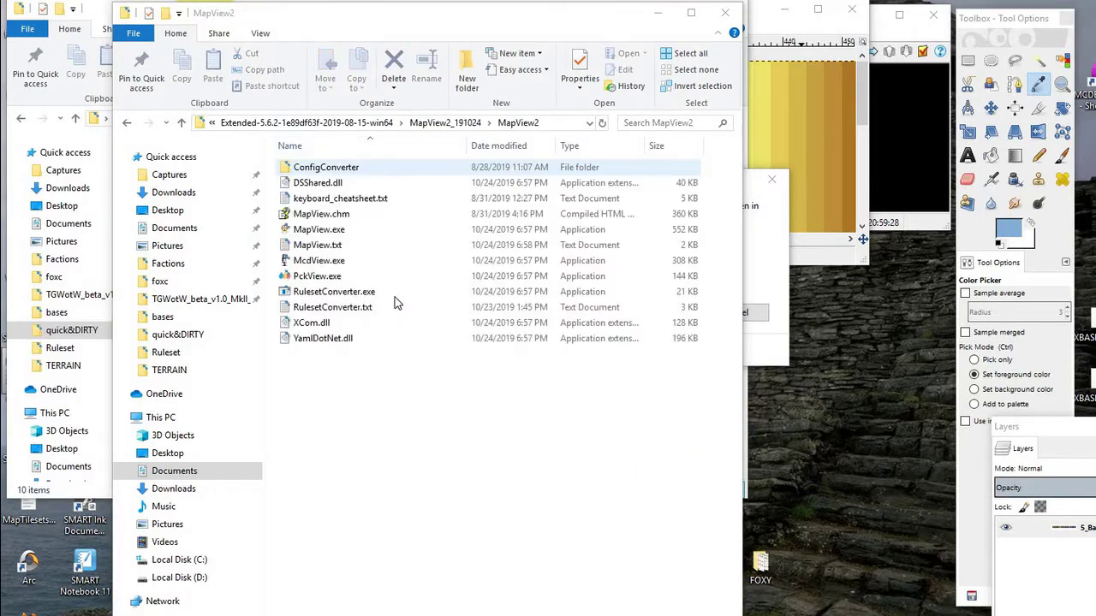
{"action": "left_click", "coordinate": [327, 279]}
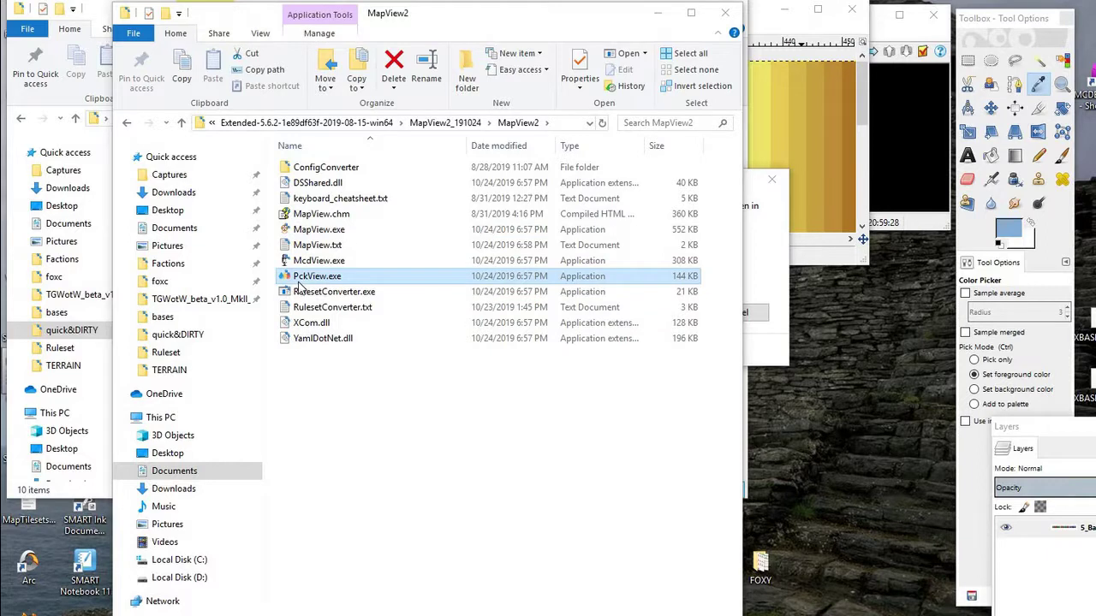
{"action": "left_click", "coordinate": [347, 231]}
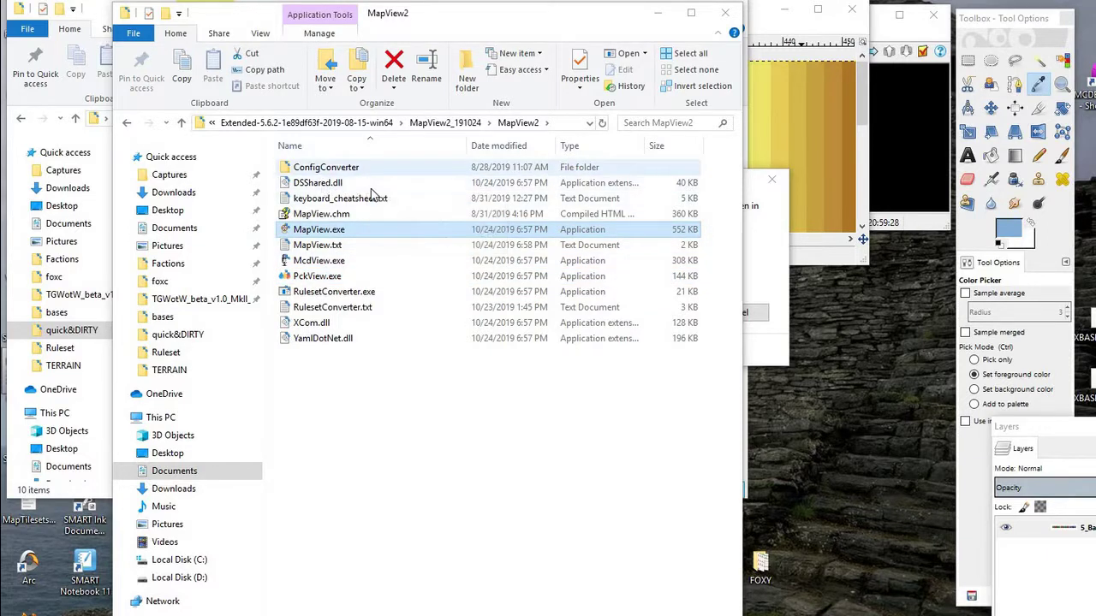
{"action": "left_click", "coordinate": [329, 277]}
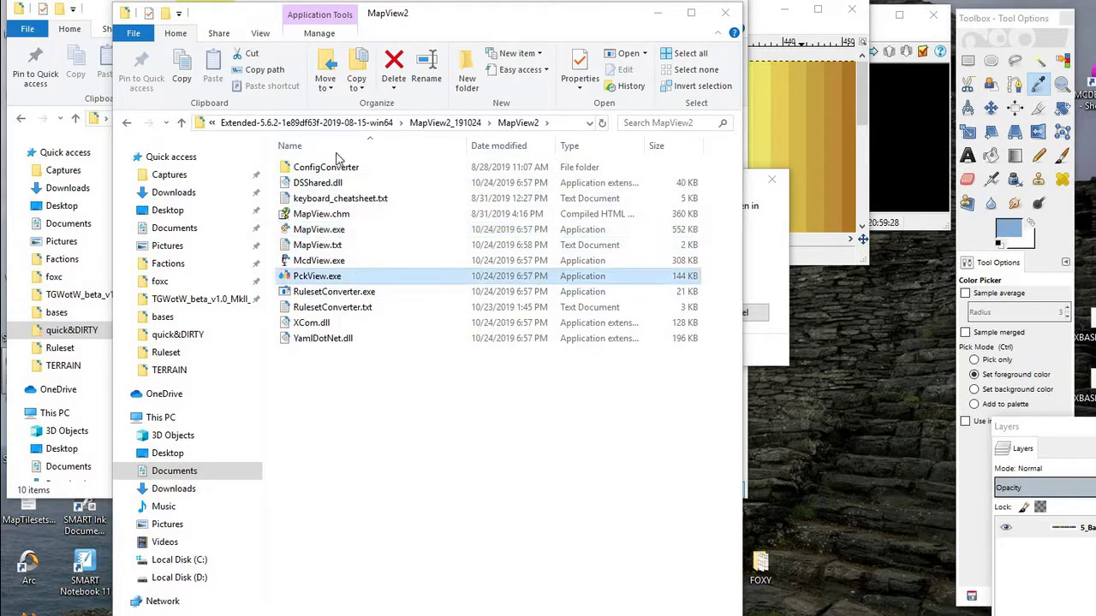
Try launching PckView.exe directly, dismiss the missing-file errors for MapViewers.yml and MapOptions.cfg, and close the program
{"action": "double_click", "coordinate": [364, 275]}
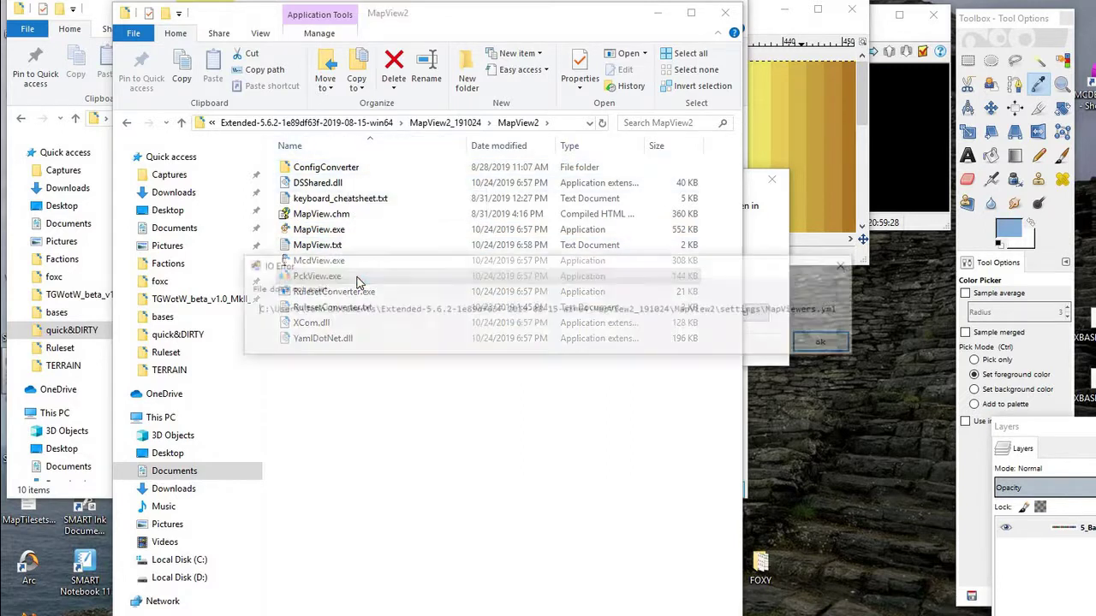
{"action": "left_click_drag", "start_coordinate": [476, 278], "coordinate": [274, 348]}
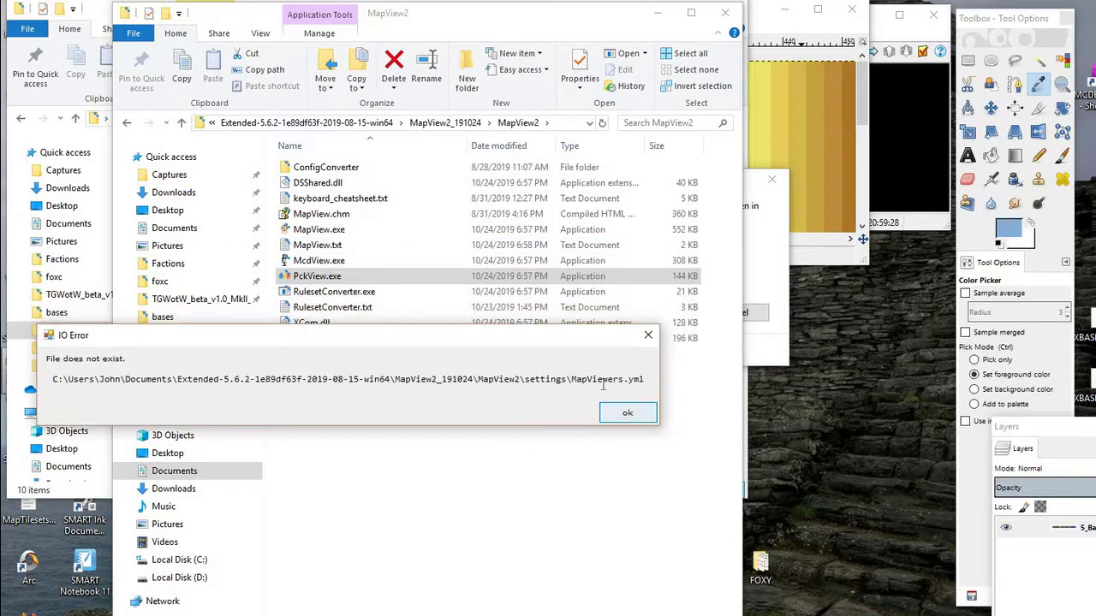
{"action": "left_click_drag", "start_coordinate": [571, 380], "coordinate": [656, 382]}
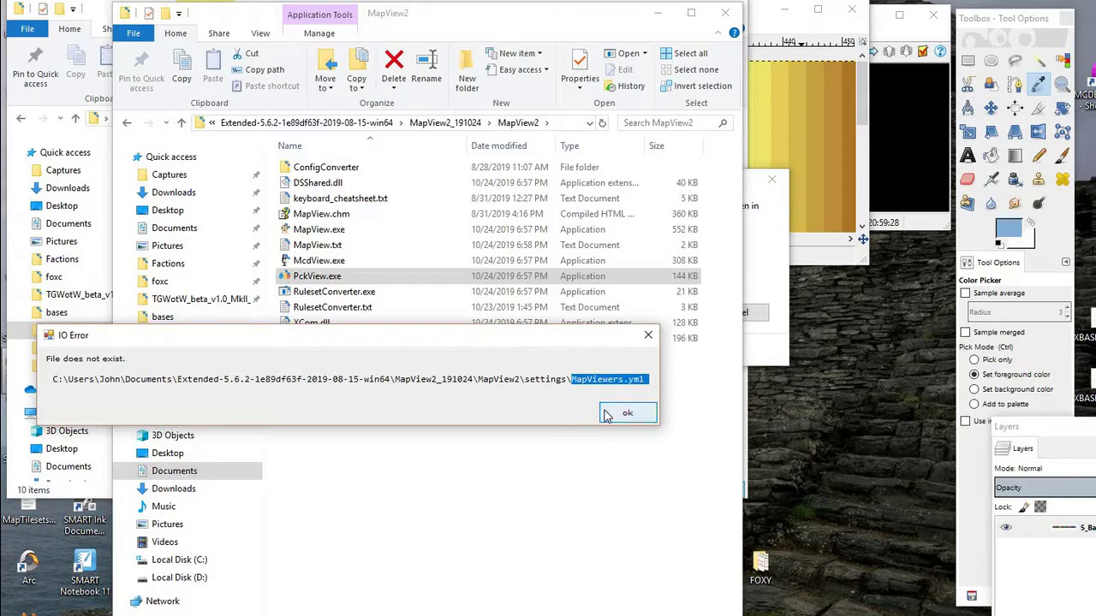
{"action": "left_click", "coordinate": [626, 412]}
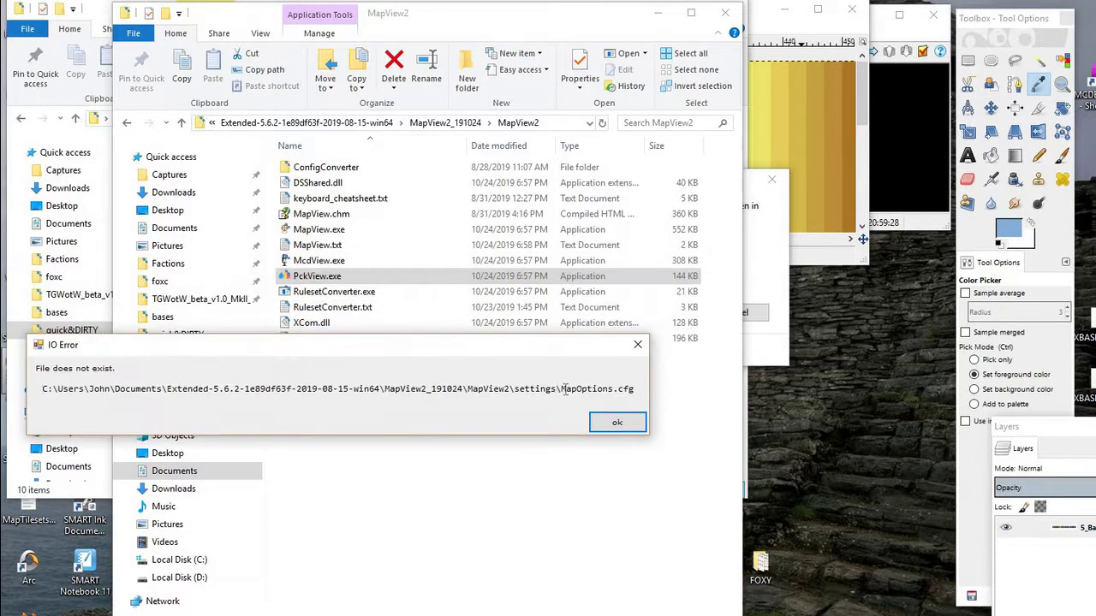
{"action": "left_click_drag", "start_coordinate": [556, 389], "coordinate": [638, 389]}
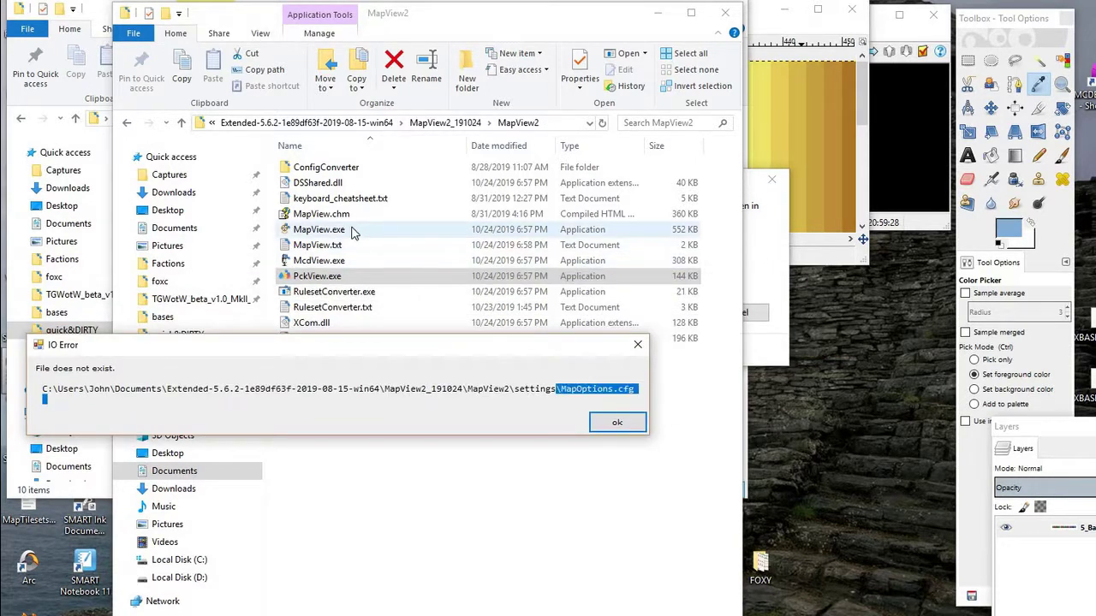
{"action": "left_click", "coordinate": [617, 422]}
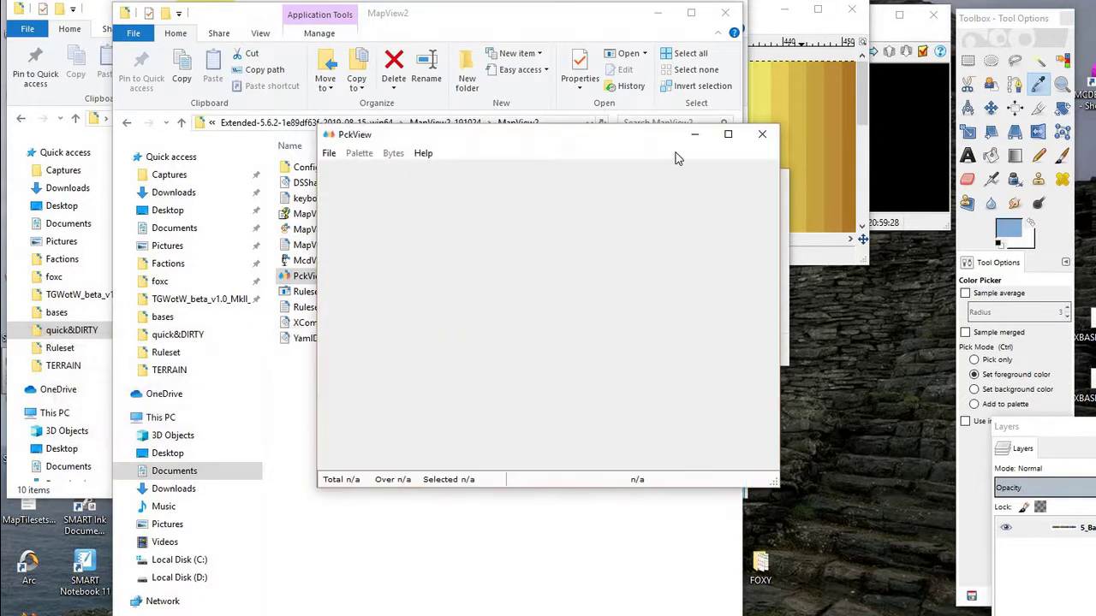
{"action": "left_click", "coordinate": [761, 134]}
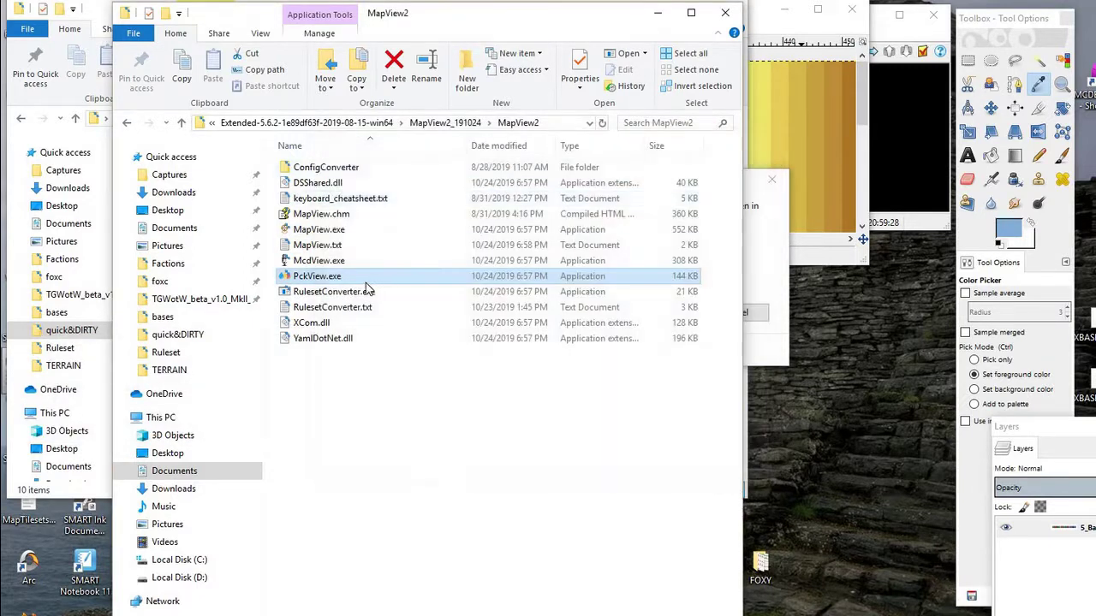
Check the contents of the settings folder inside MapView2 and delete that folder
{"action": "left_click", "coordinate": [319, 184]}
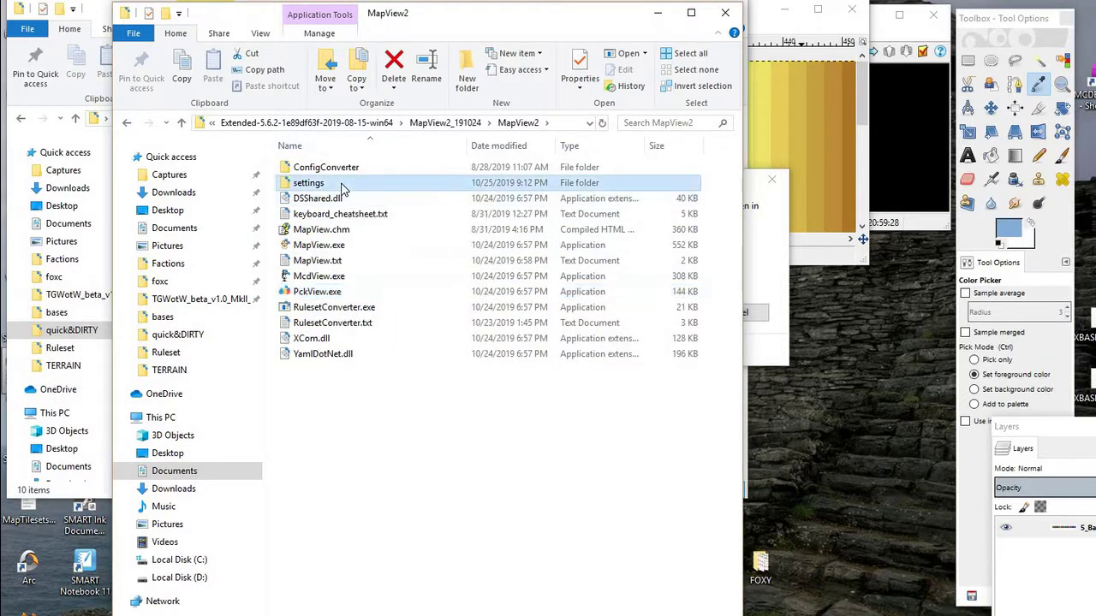
{"action": "double_click", "coordinate": [324, 185]}
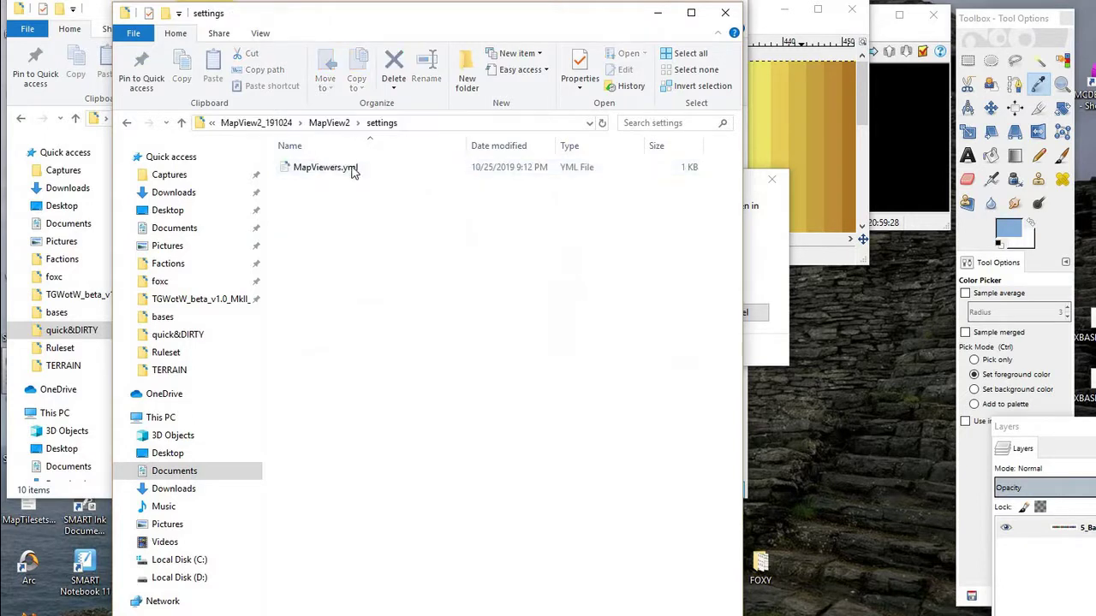
{"action": "left_click", "coordinate": [336, 124]}
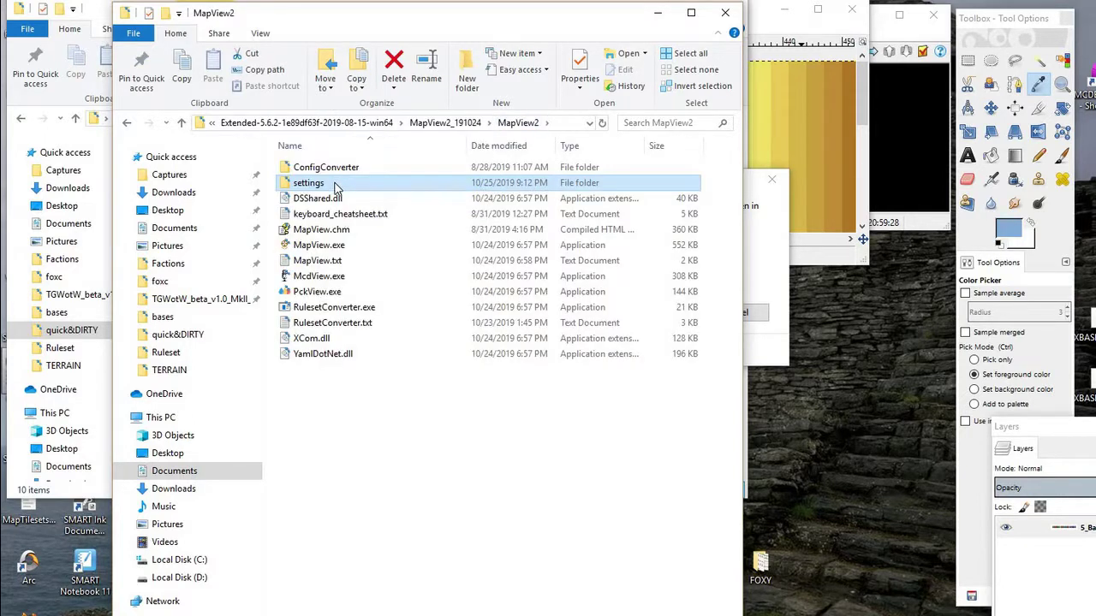
{"action": "key", "text": "Delete"}
Launch MapView.exe and set its UFO resource path to the UFO folder inside Extended-5.6.2-1e89df63f-2019-08-15-win64
{"action": "left_click", "coordinate": [318, 214]}
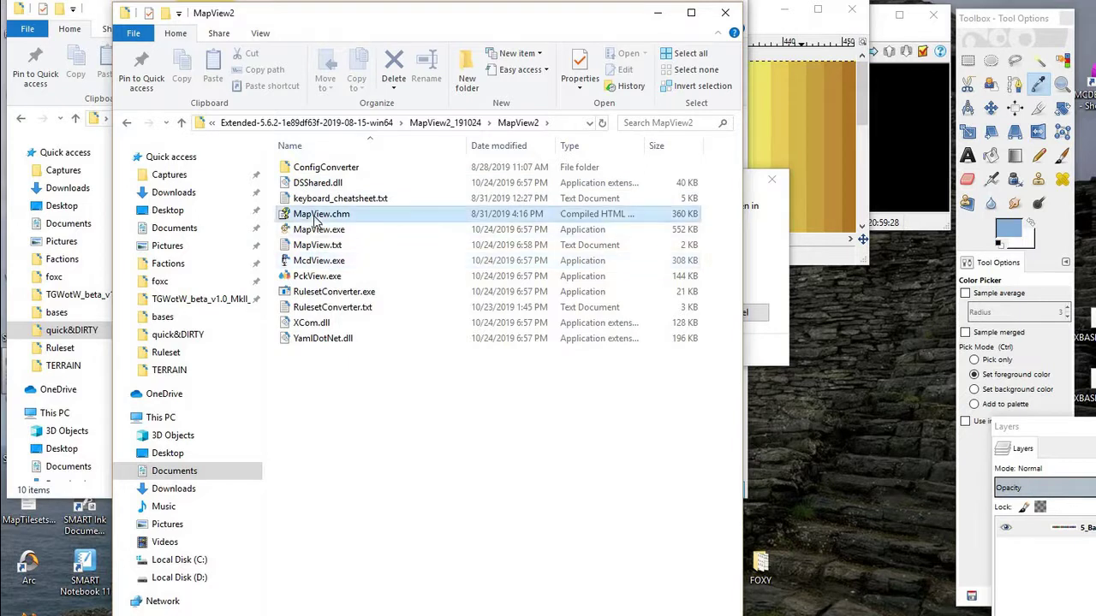
{"action": "double_click", "coordinate": [318, 230]}
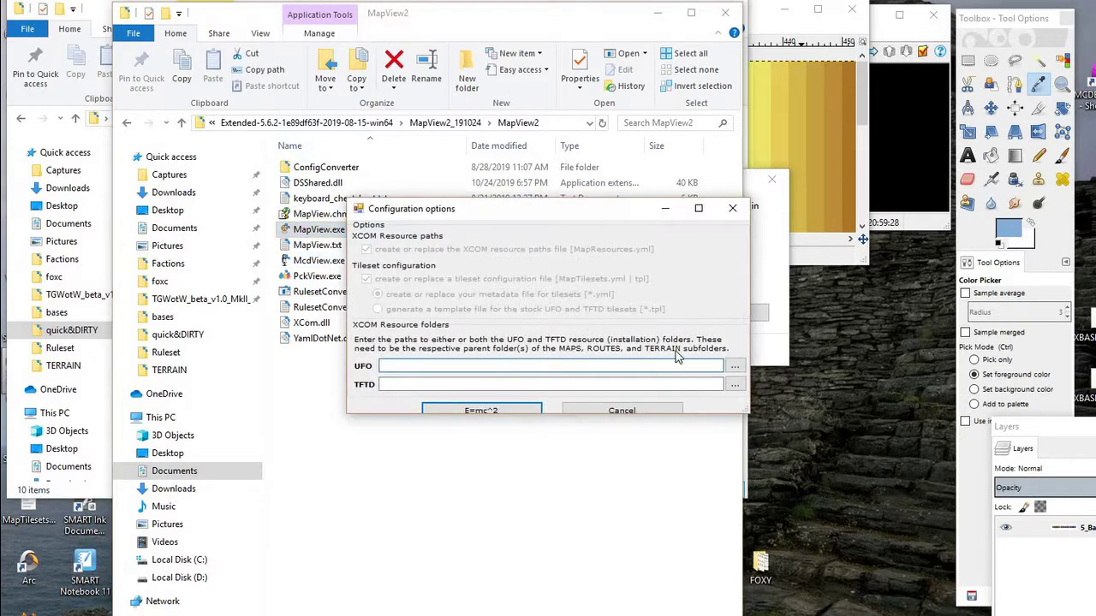
{"action": "left_click", "coordinate": [734, 366]}
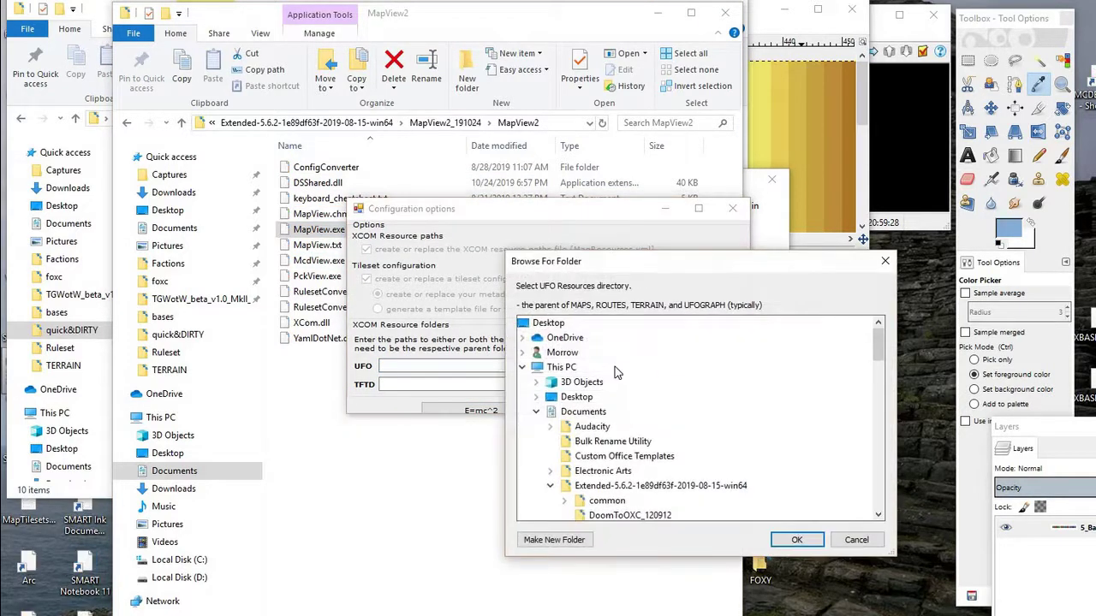
{"action": "scroll", "coordinate": [617, 372], "scroll_direction": "down", "scroll_amount": 4}
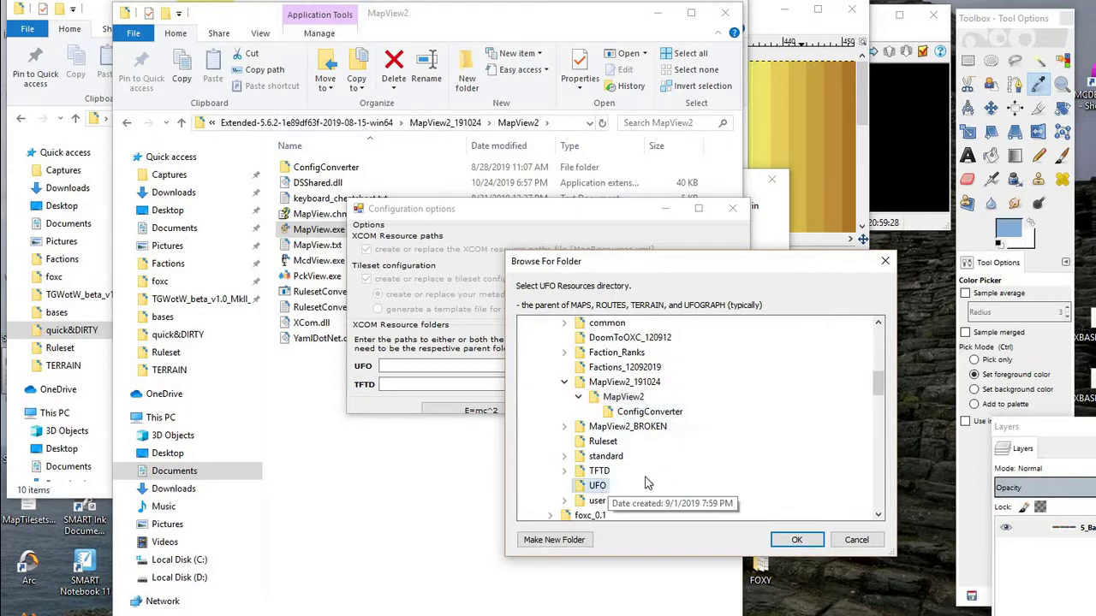
{"action": "left_click", "coordinate": [644, 485]}
{"action": "left_click", "coordinate": [796, 539]}
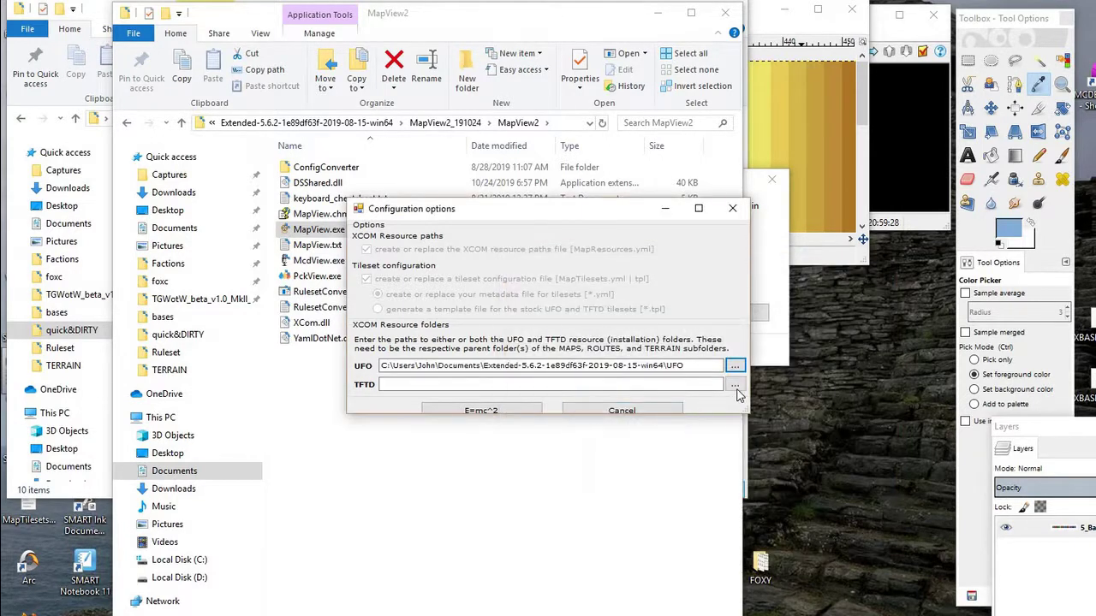
Set the TFTD resource path to the TFTD folder inside Extended-5.6.2-1e89df63f-2019-08-15-win64 and apply the configuration
{"action": "left_click", "coordinate": [735, 385]}
{"action": "scroll", "coordinate": [616, 462], "scroll_direction": "down", "scroll_amount": 3}
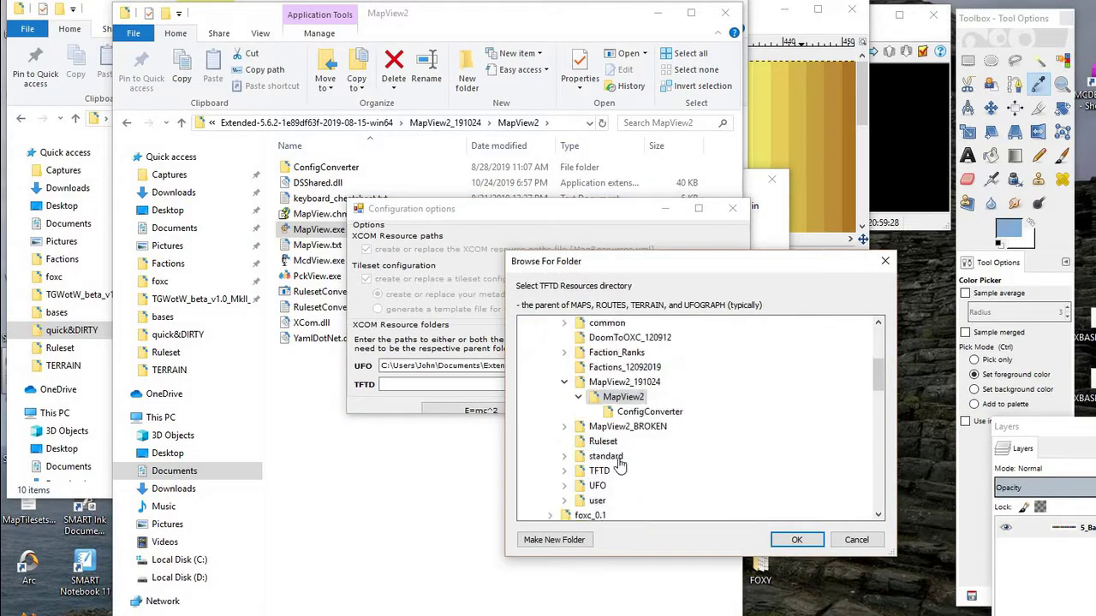
{"action": "left_click", "coordinate": [609, 471]}
{"action": "left_click", "coordinate": [796, 539]}
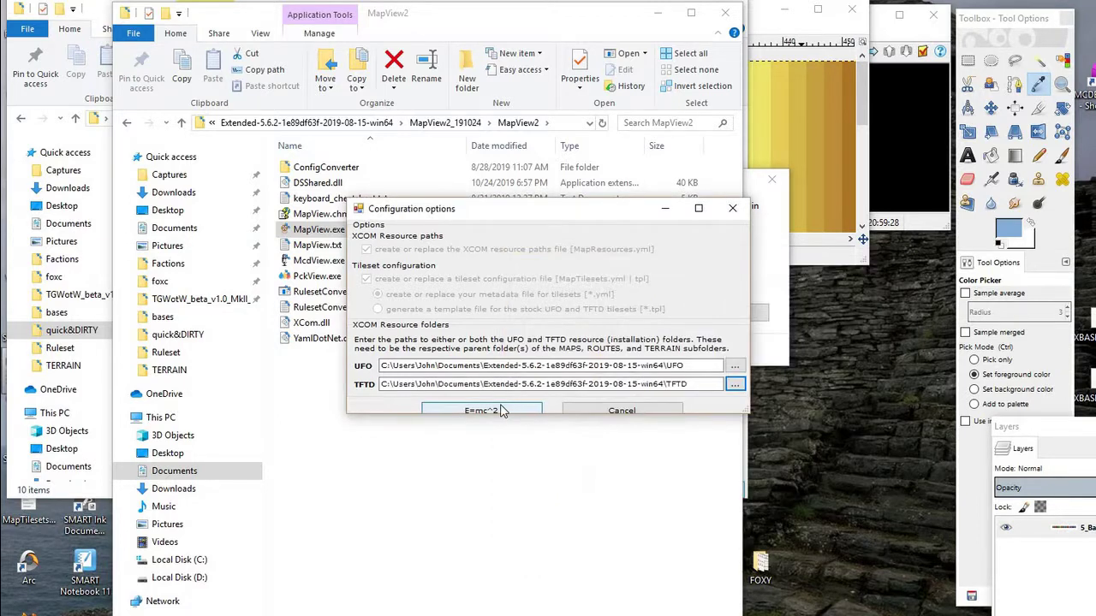
{"action": "left_click", "coordinate": [504, 409]}
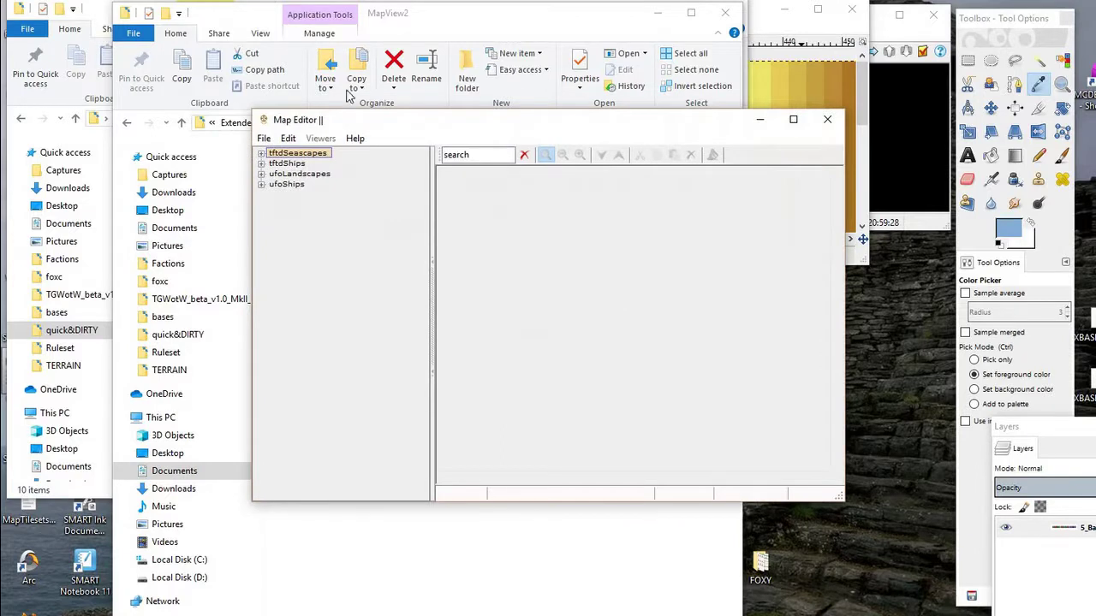
Open the AVENGER map under ufoShips > Craft to test the configuration, and close the viewer windows and the Map Editor
{"action": "left_click", "coordinate": [262, 185]}
{"action": "left_click", "coordinate": [272, 195]}
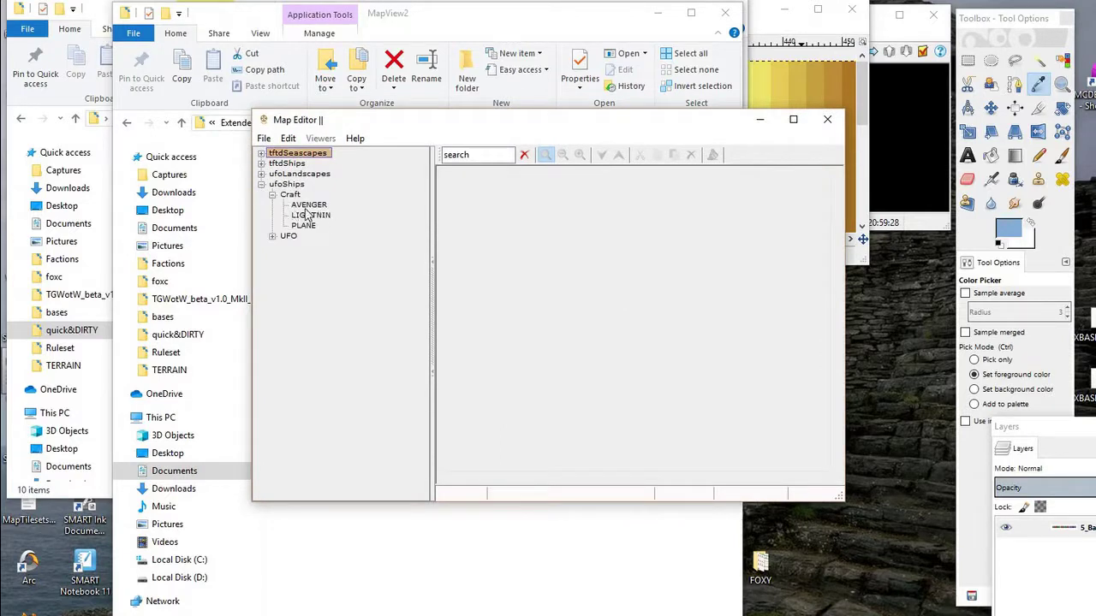
{"action": "left_click", "coordinate": [308, 205]}
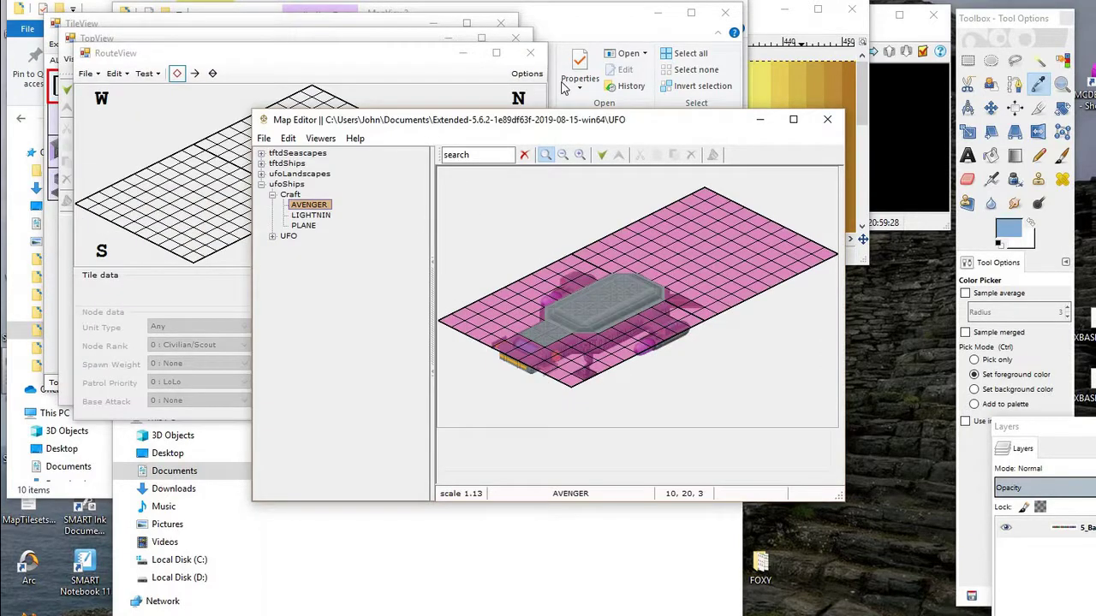
{"action": "left_click", "coordinate": [530, 53]}
{"action": "left_click", "coordinate": [515, 38]}
{"action": "left_click", "coordinate": [500, 23]}
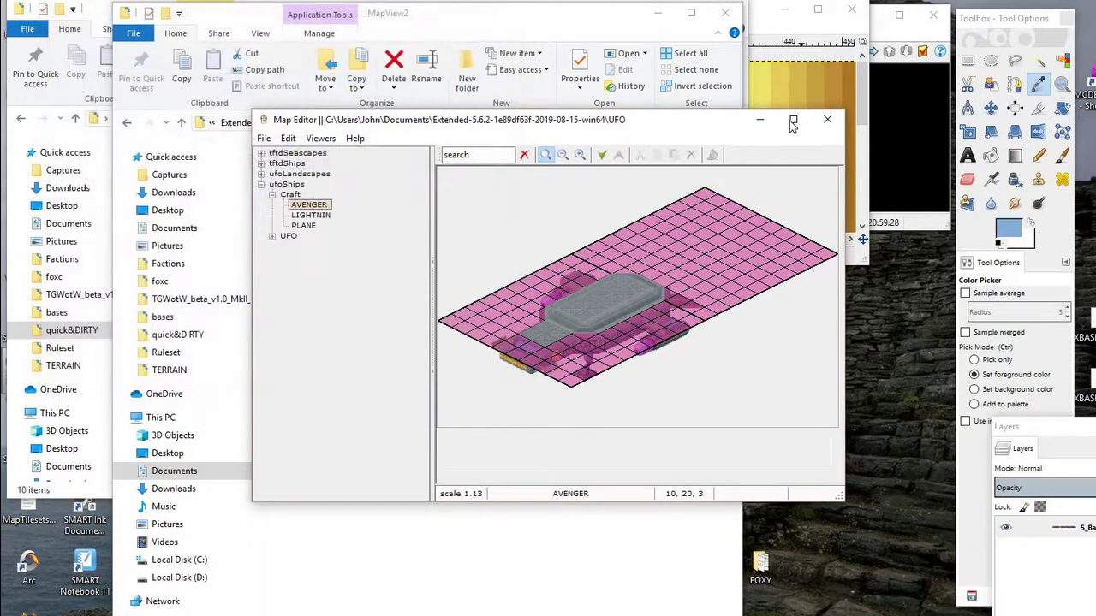
{"action": "left_click", "coordinate": [826, 121]}
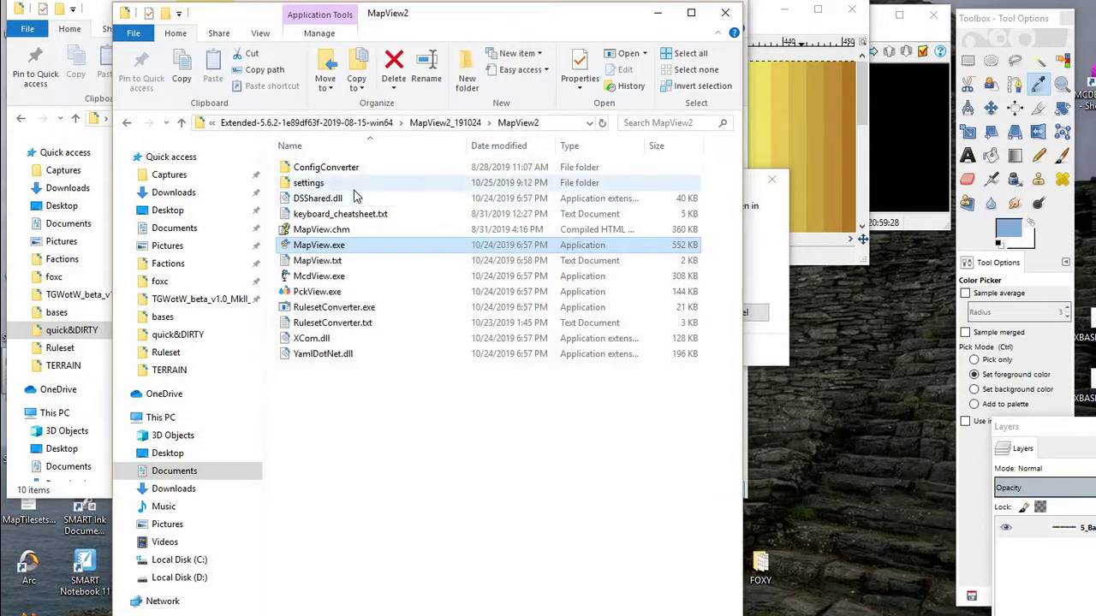
Check the files in the regenerated settings folder and view MapViewers.yml in Notepad++, declining the reload of openxcom.log
{"action": "double_click", "coordinate": [308, 182]}
{"action": "left_click_drag", "start_coordinate": [442, 332], "coordinate": [269, 167]}
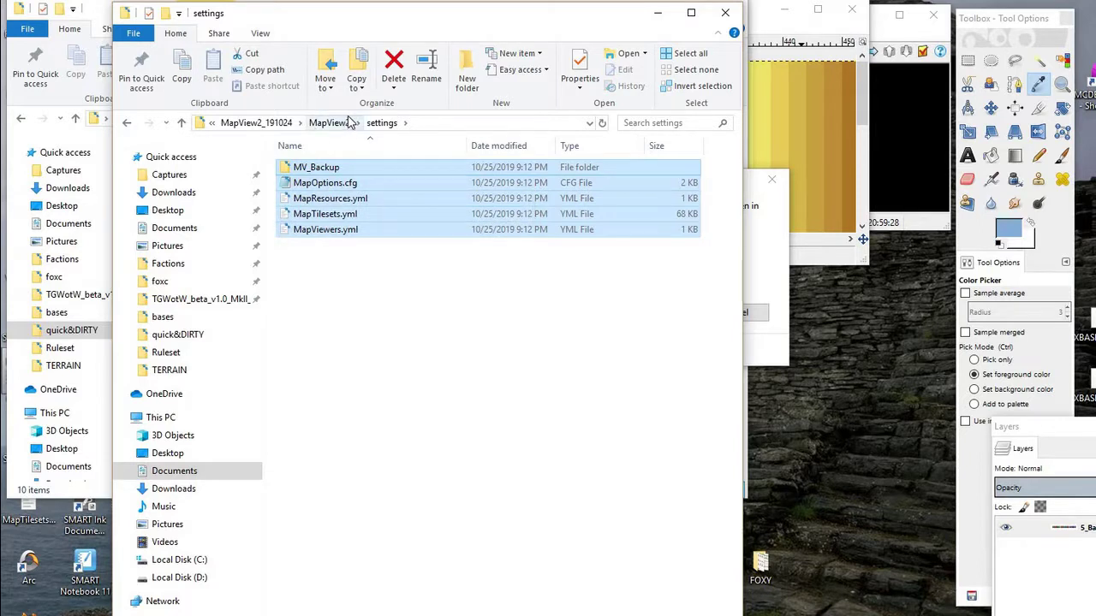
{"action": "left_click", "coordinate": [343, 234]}
{"action": "right_click", "coordinate": [344, 234]}
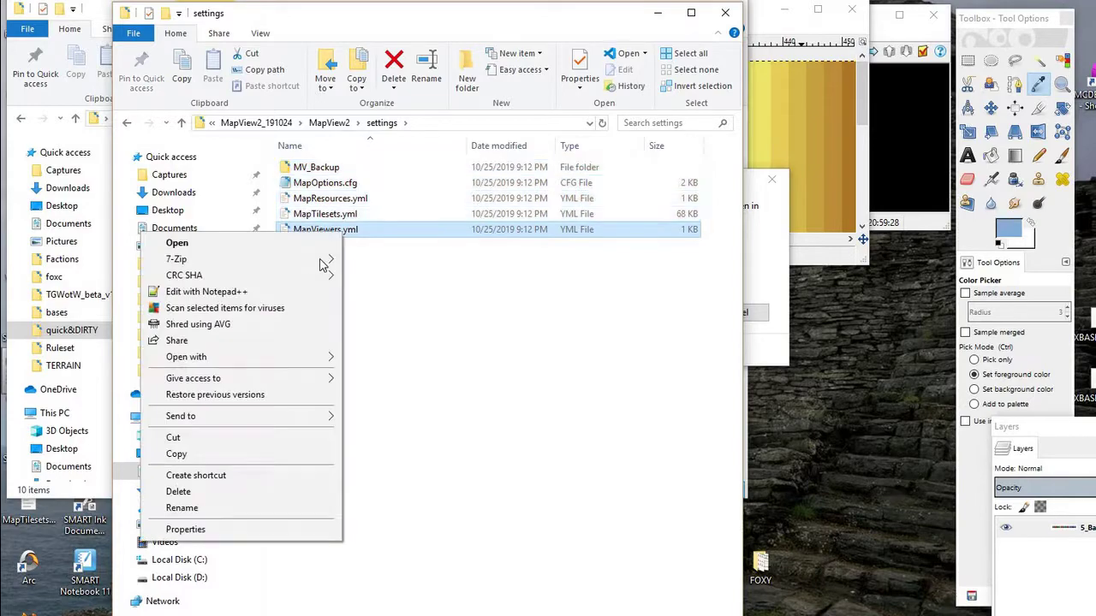
{"action": "left_click", "coordinate": [310, 289]}
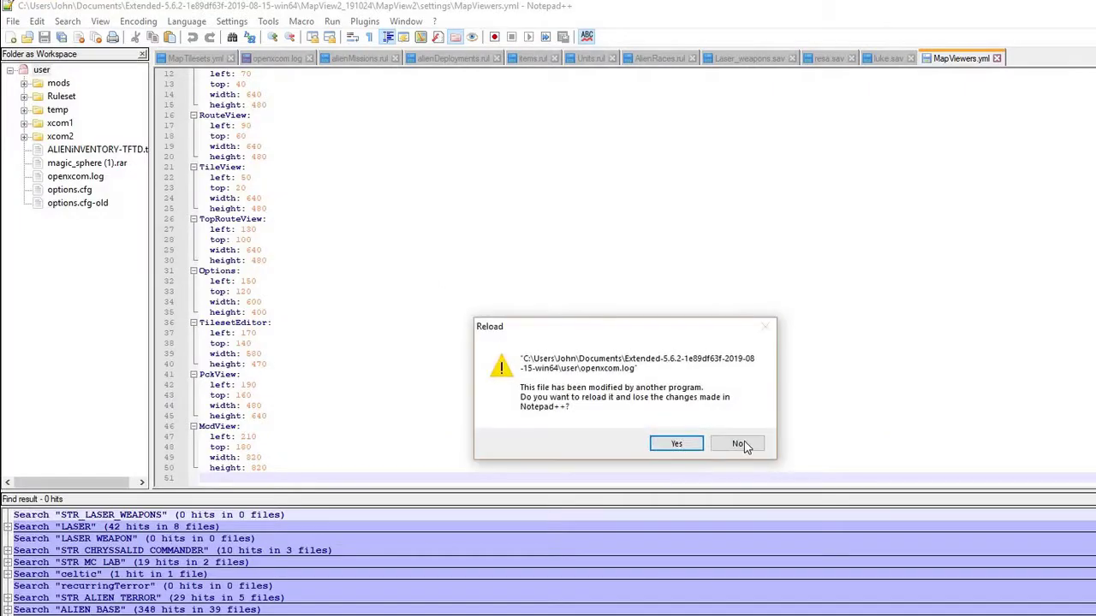
{"action": "left_click", "coordinate": [741, 444]}
{"action": "left_click", "coordinate": [996, 58]}
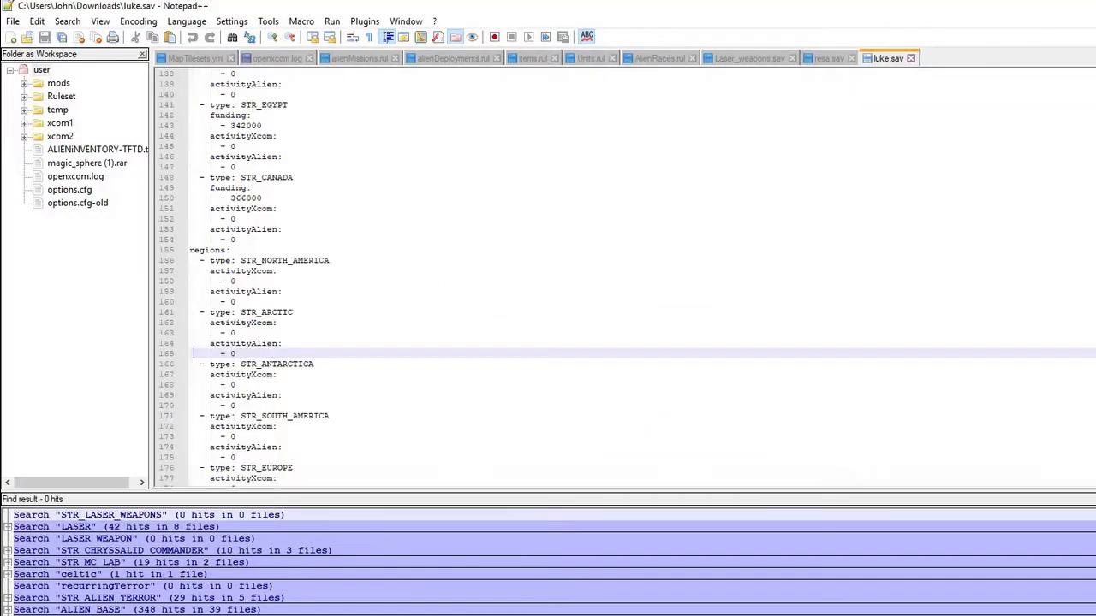
{"action": "key", "text": "alt+Tab"}
View MapTilesets.yml in Notepad++, examine its ufoShips tileset entries, and close the editor
{"action": "left_click", "coordinate": [355, 215]}
{"action": "right_click", "coordinate": [356, 215]}
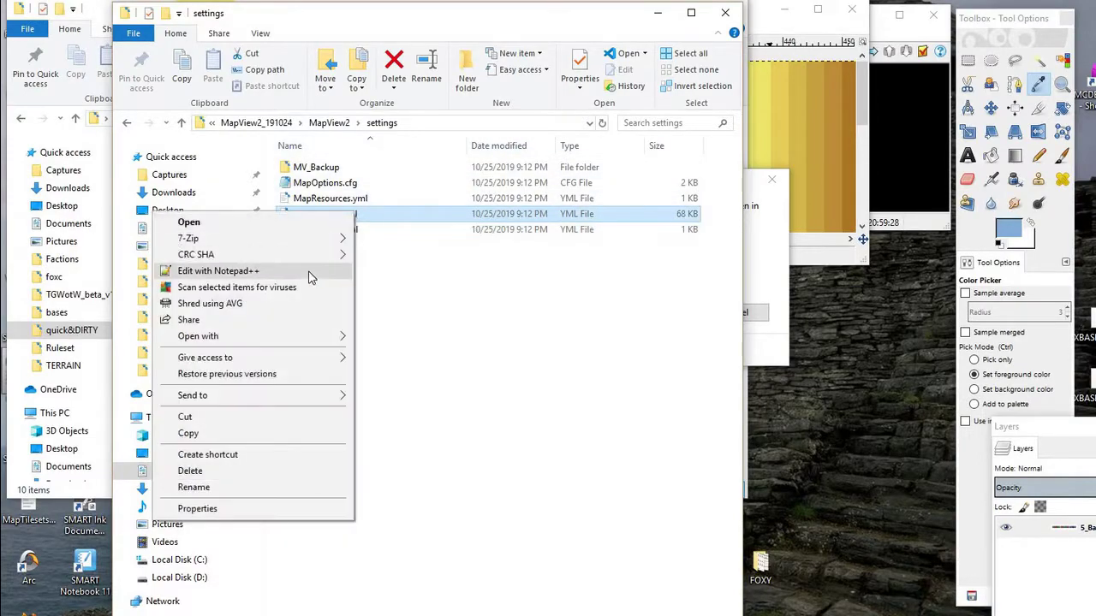
{"action": "left_click", "coordinate": [311, 272]}
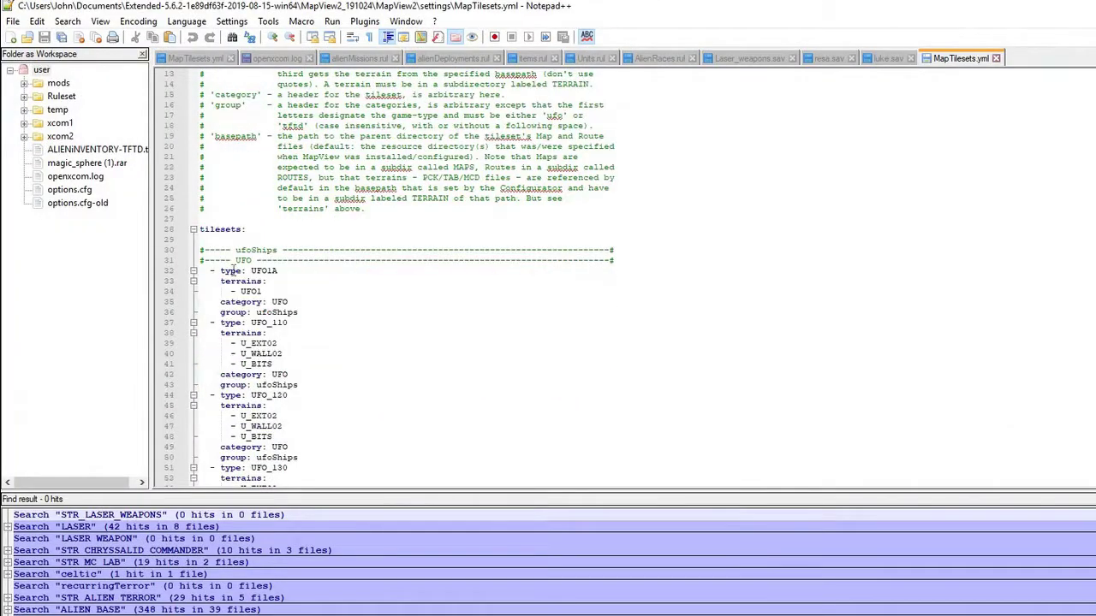
{"action": "left_click_drag", "start_coordinate": [202, 270], "coordinate": [290, 468]}
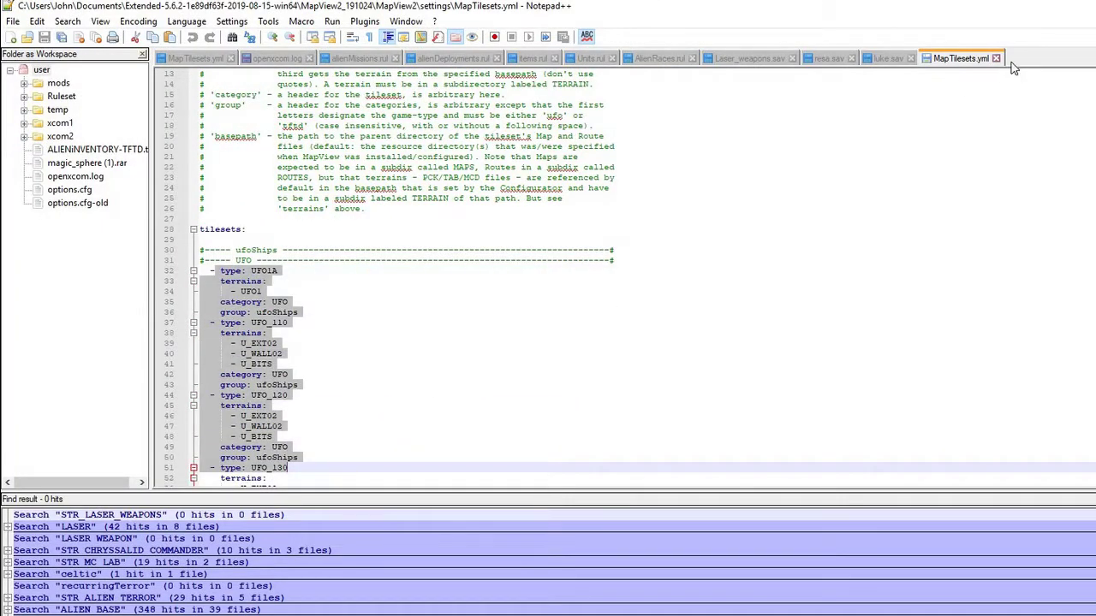
{"action": "key", "text": "alt+F4"}
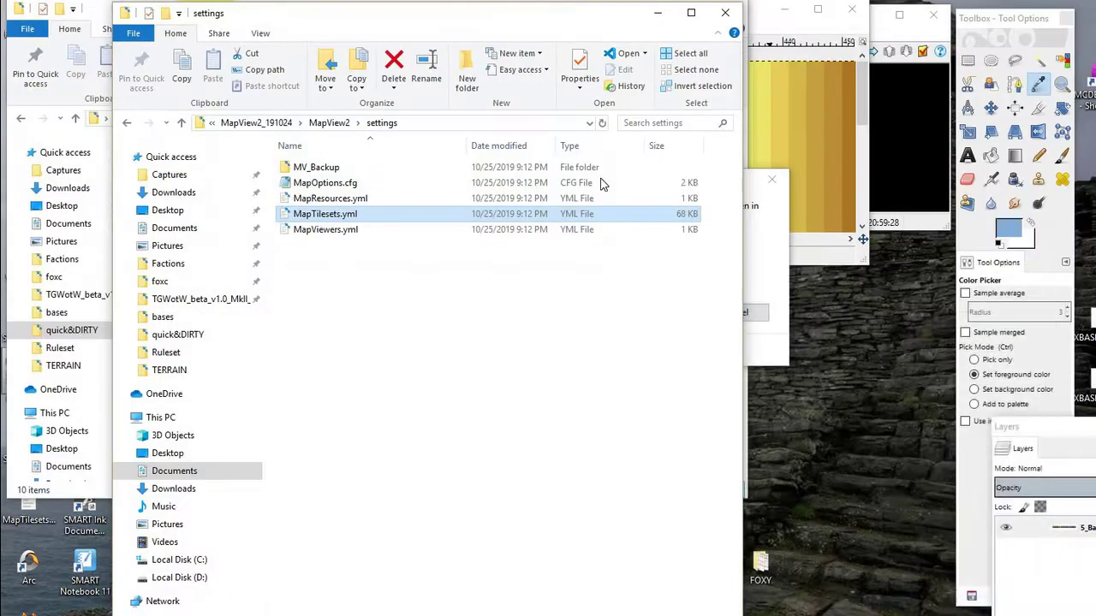
Return to the MapView2 folder and launch PckView.exe
{"action": "left_click", "coordinate": [344, 124]}
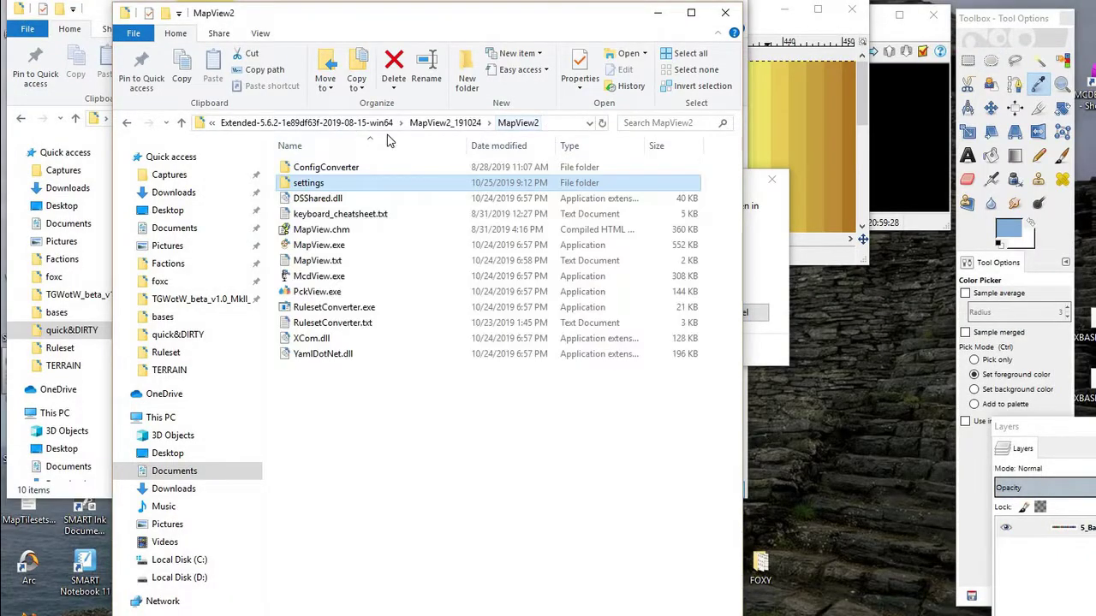
{"action": "left_click", "coordinate": [344, 294]}
{"action": "double_click", "coordinate": [344, 295]}
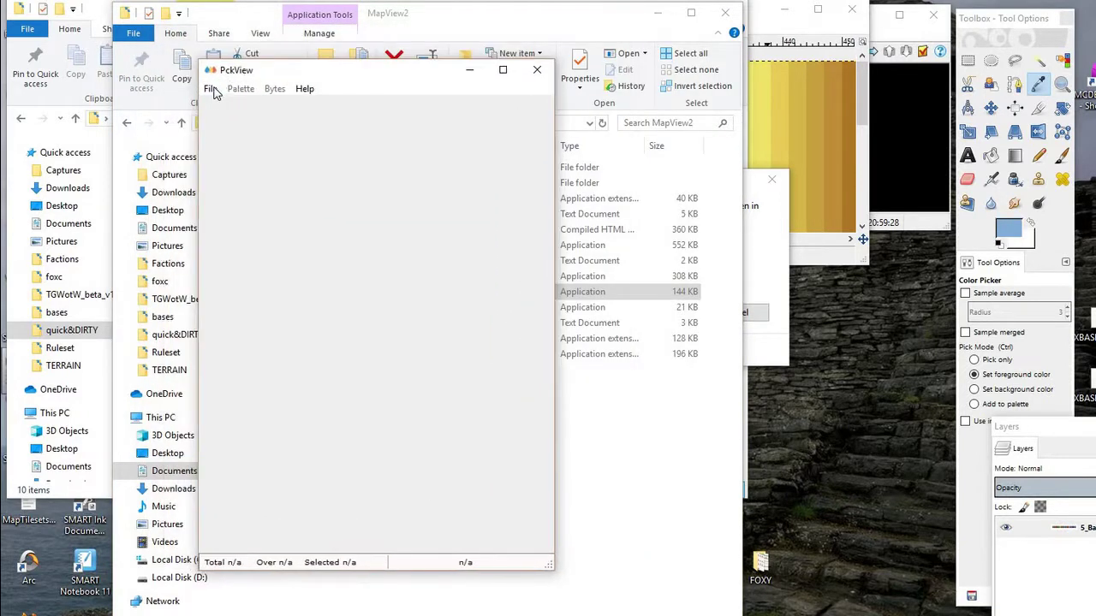
Open the terrain file MARS.PCK from the UFO\TERRAIN folder in PckView
{"action": "left_click", "coordinate": [210, 88]}
{"action": "left_click", "coordinate": [224, 127]}
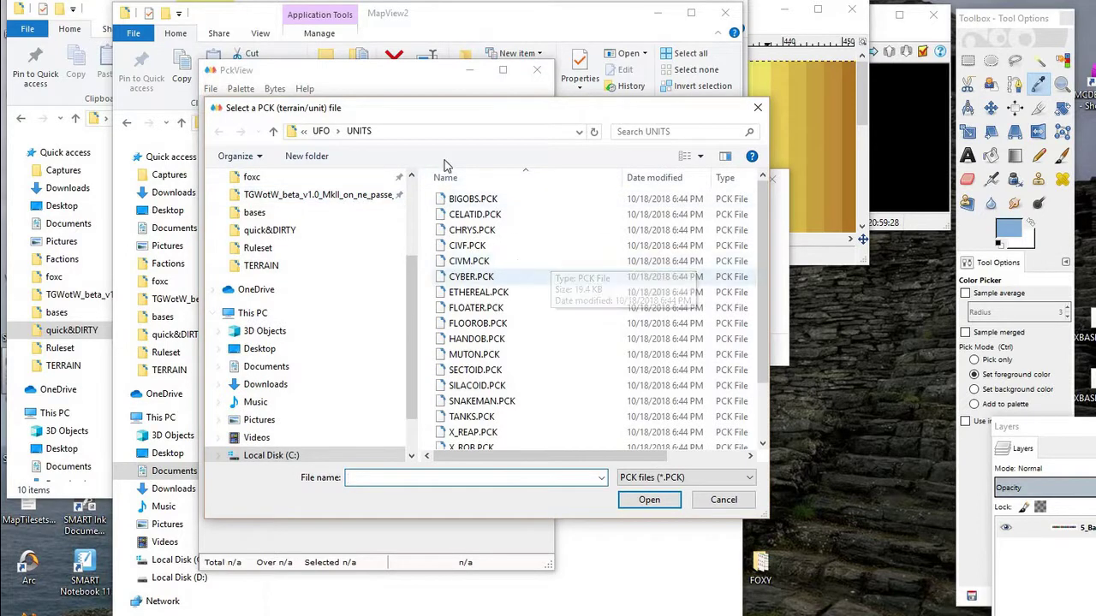
{"action": "left_click", "coordinate": [321, 131]}
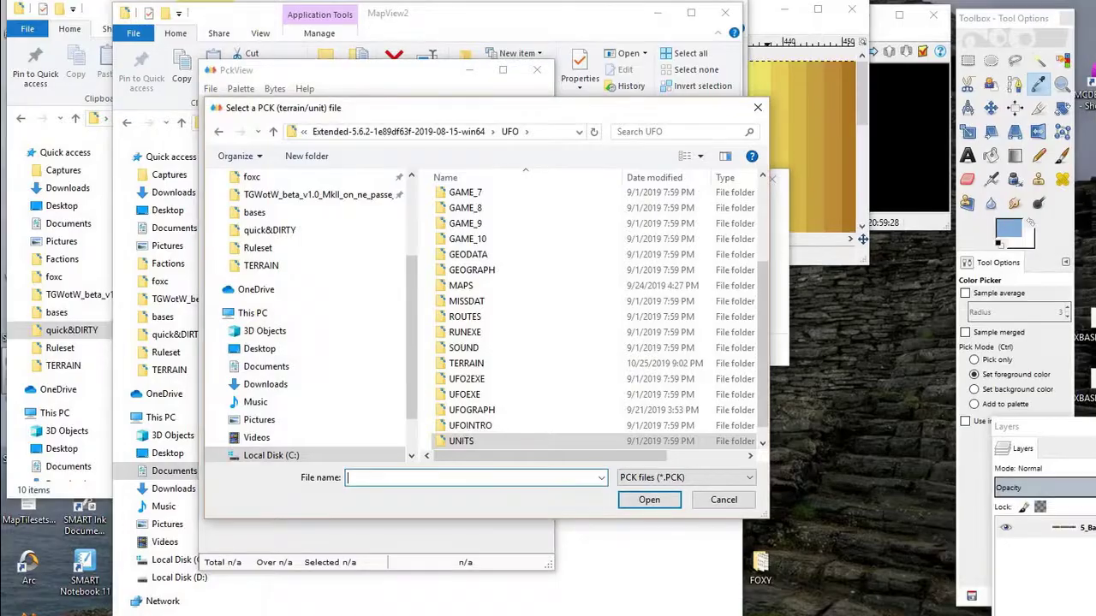
{"action": "scroll", "coordinate": [517, 386], "scroll_direction": "down", "scroll_amount": 1}
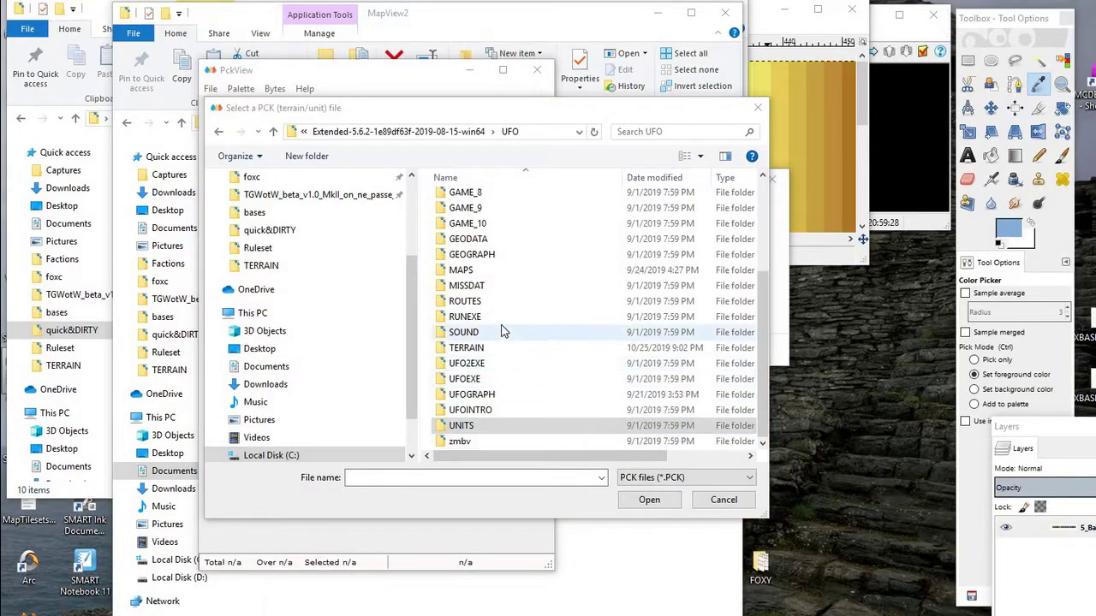
{"action": "double_click", "coordinate": [489, 347]}
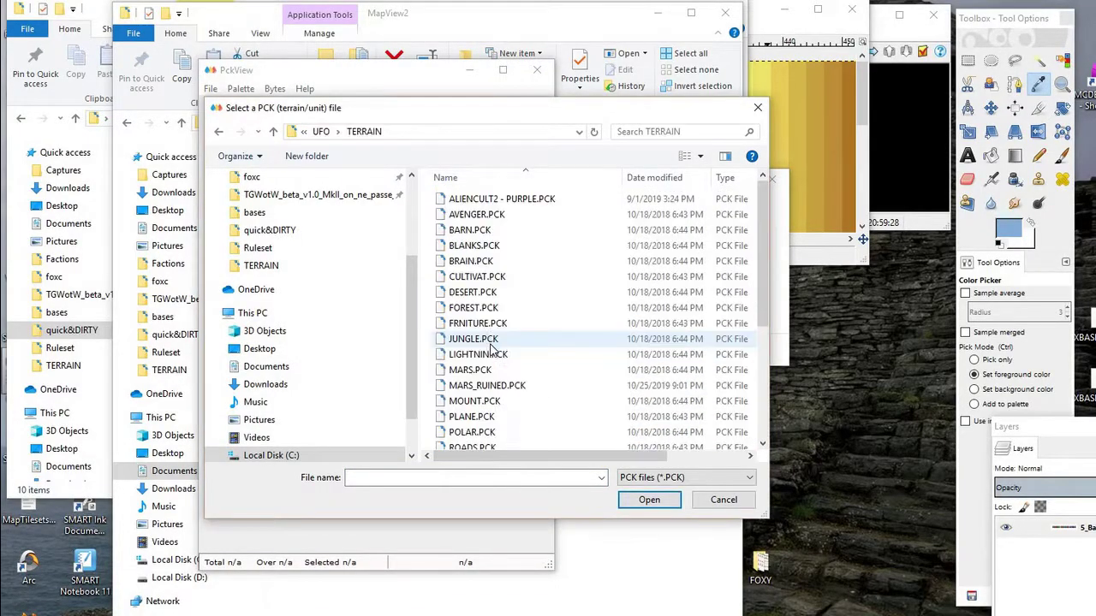
{"action": "left_click", "coordinate": [478, 229]}
{"action": "left_click", "coordinate": [491, 372]}
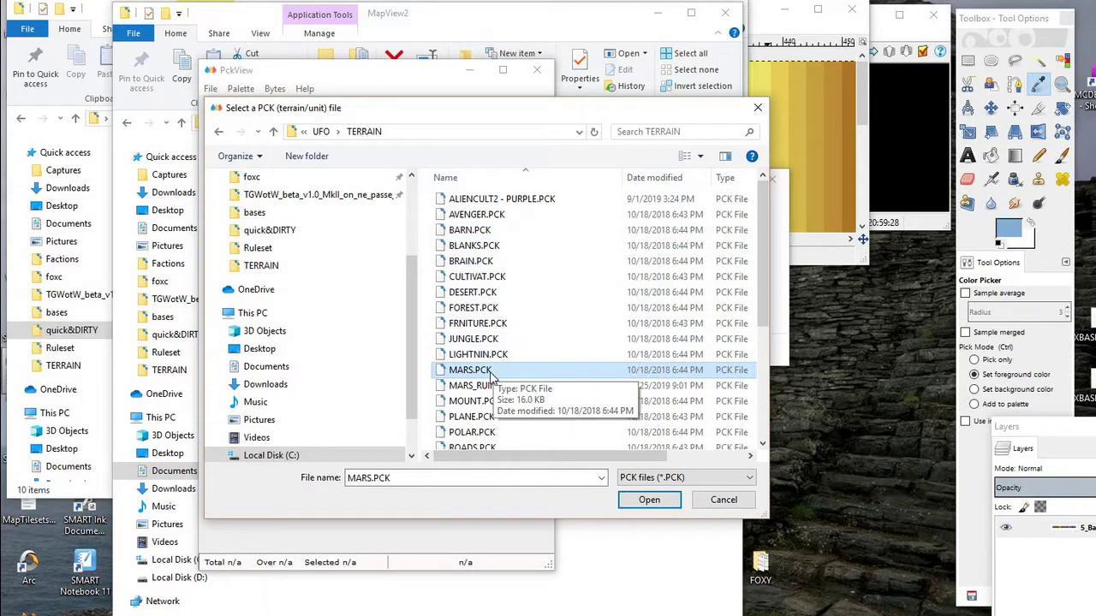
{"action": "double_click", "coordinate": [491, 371]}
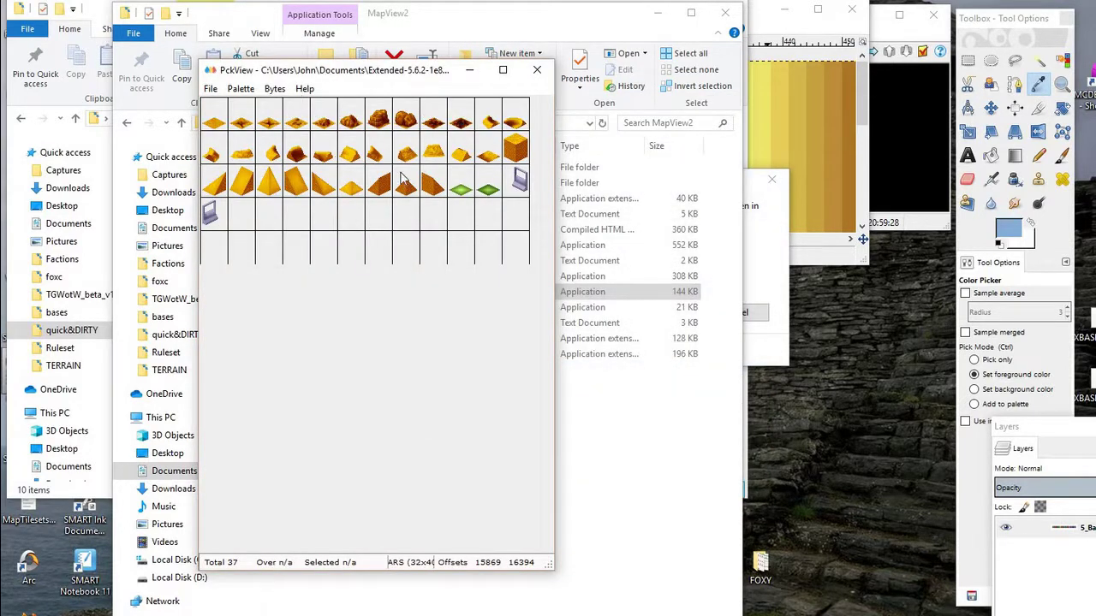
Select individual sprites in the MARS set and examine the editing and export commands available for a sprite
{"action": "double_click", "coordinate": [438, 190]}
{"action": "left_click", "coordinate": [388, 143]}
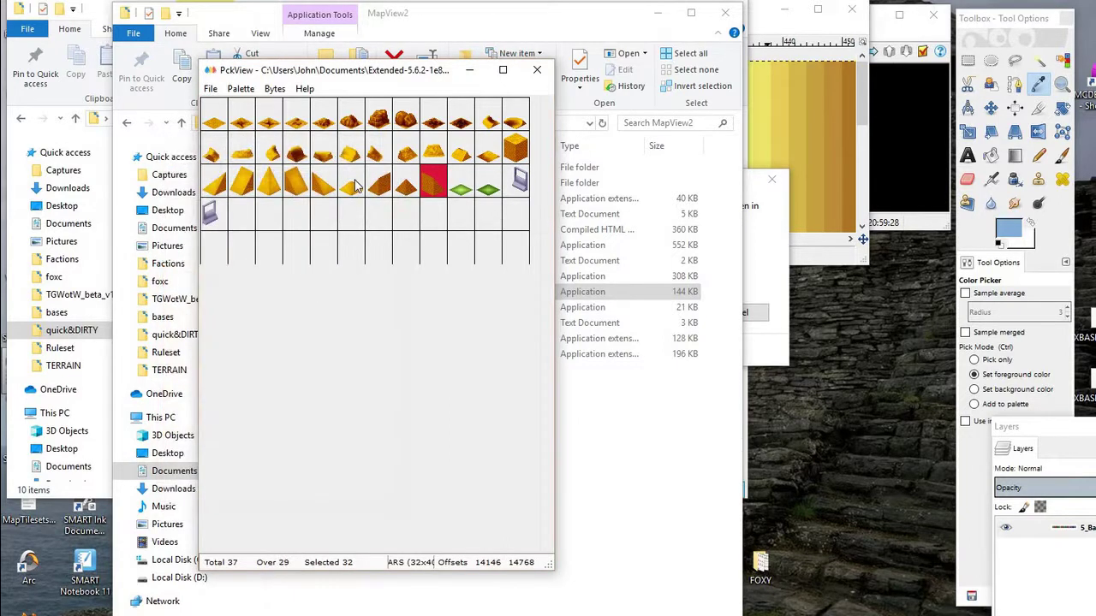
{"action": "right_click", "coordinate": [353, 180]}
{"action": "left_click", "coordinate": [318, 170]}
{"action": "right_click", "coordinate": [330, 173]}
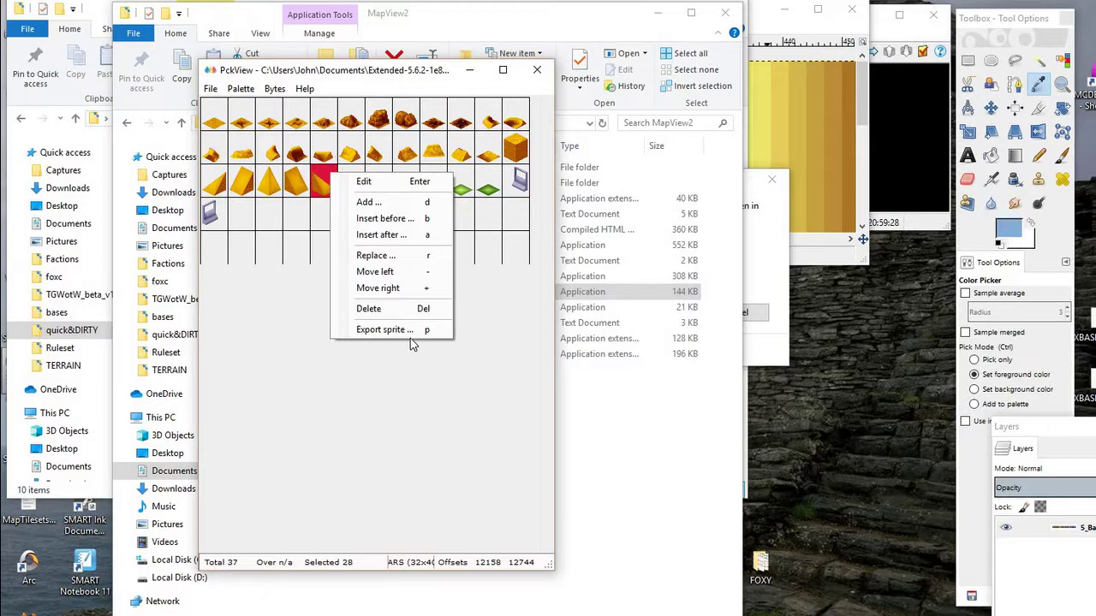
{"action": "left_click", "coordinate": [300, 276]}
Preview the MARS sprites in the tftd-battle, ufo-geo and ufo-graph palettes, and restore the ufo-battle palette
{"action": "left_click_drag", "start_coordinate": [333, 70], "coordinate": [401, 64]}
{"action": "left_click", "coordinate": [311, 84]}
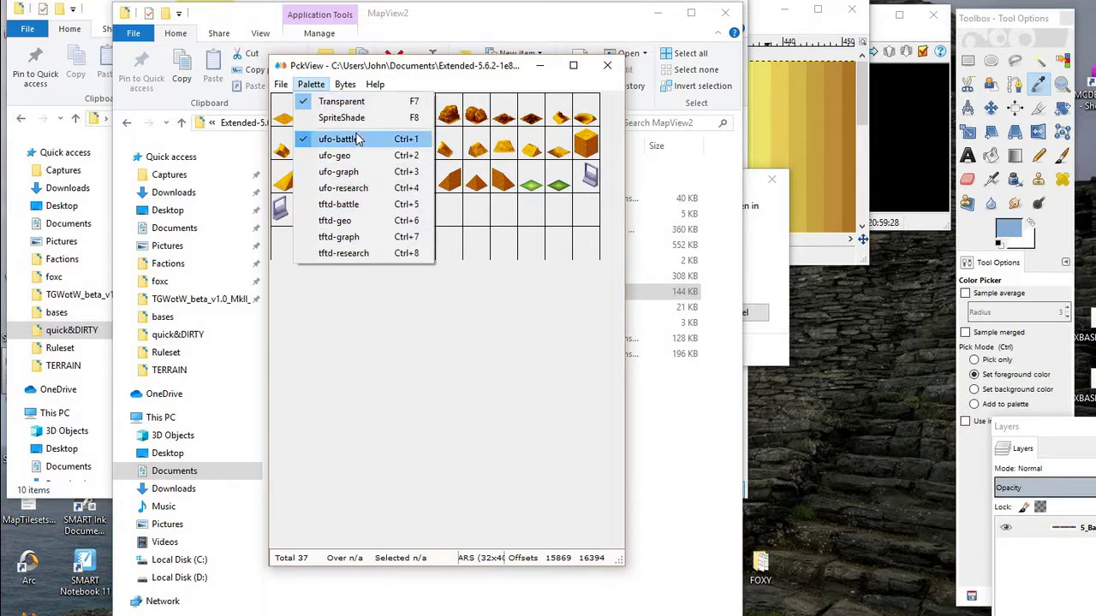
{"action": "left_click", "coordinate": [381, 205]}
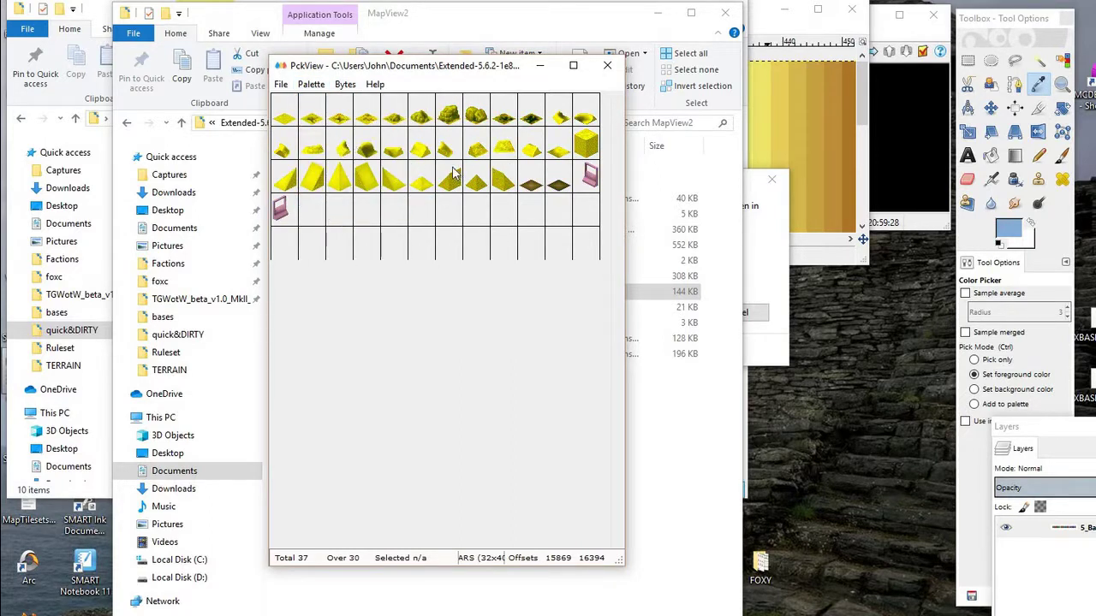
{"action": "left_click", "coordinate": [311, 84]}
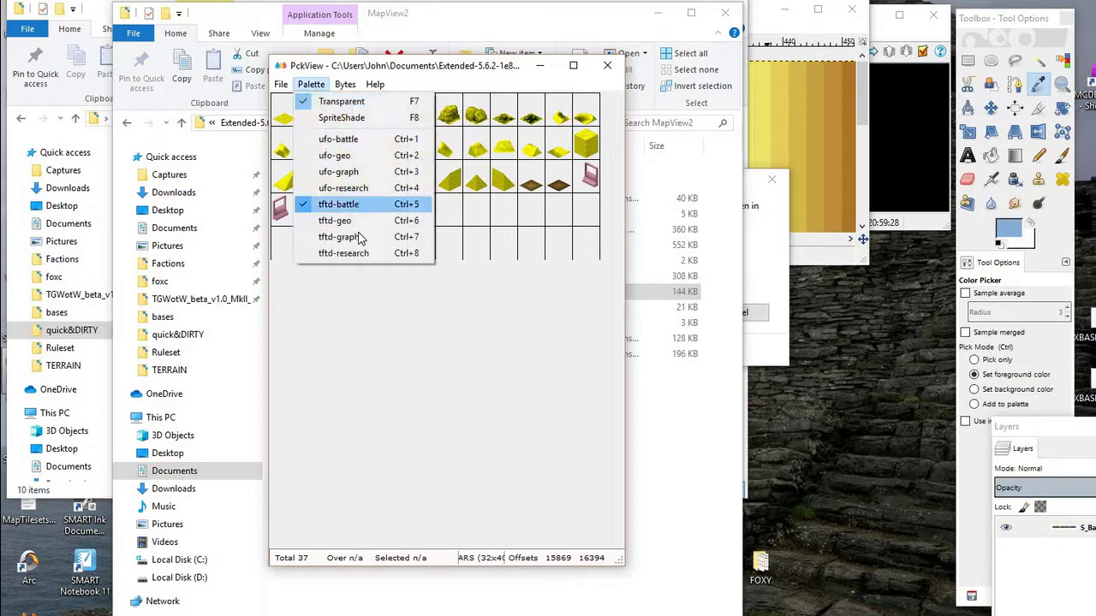
{"action": "left_click", "coordinate": [347, 155]}
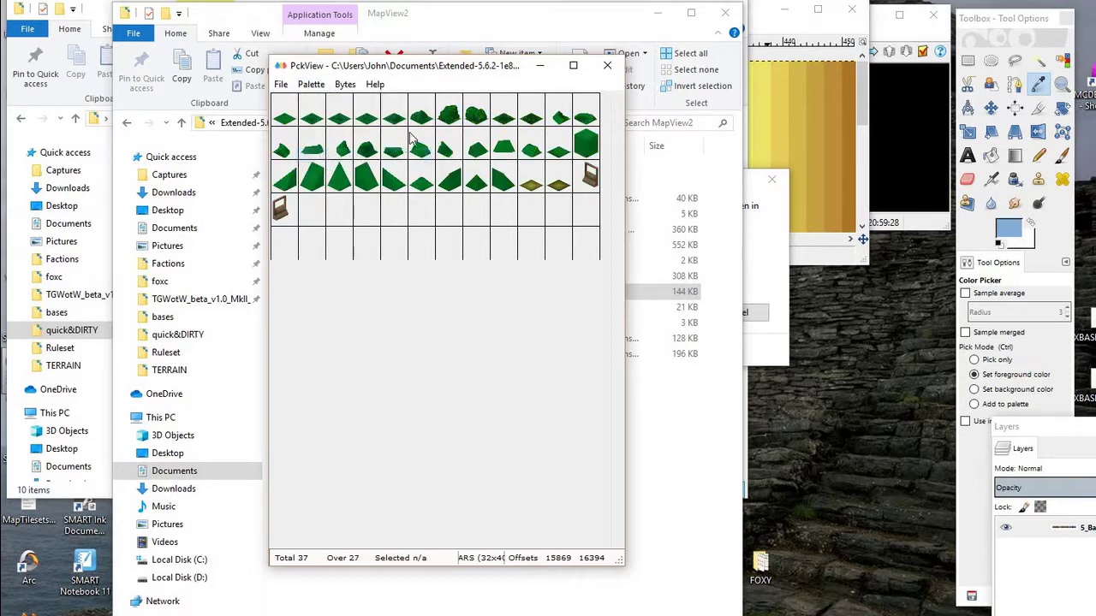
{"action": "left_click", "coordinate": [313, 85]}
{"action": "left_click", "coordinate": [347, 205]}
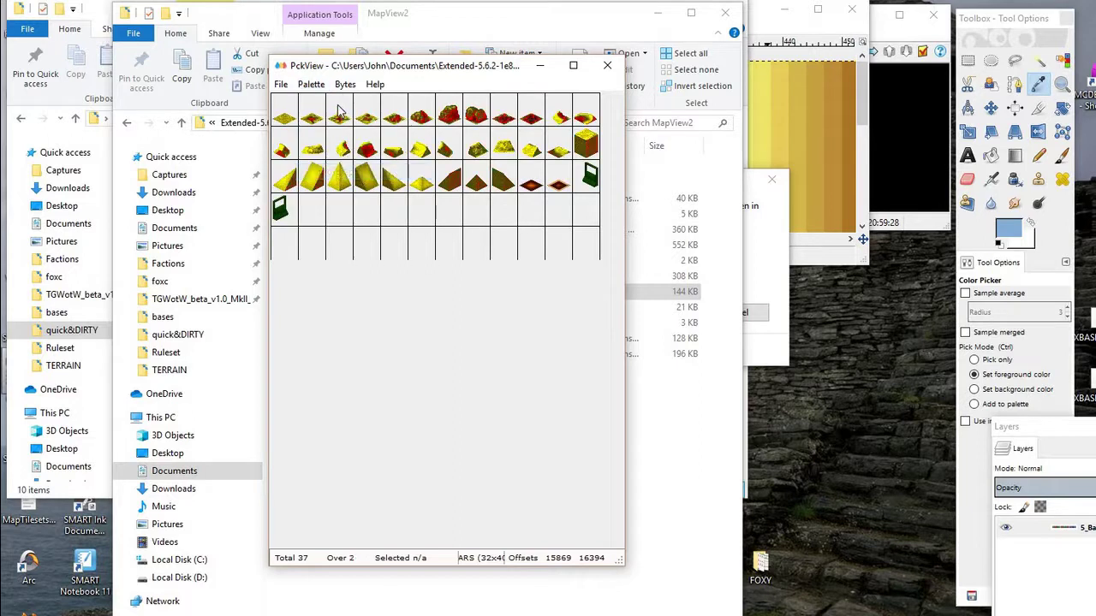
{"action": "left_click", "coordinate": [320, 86]}
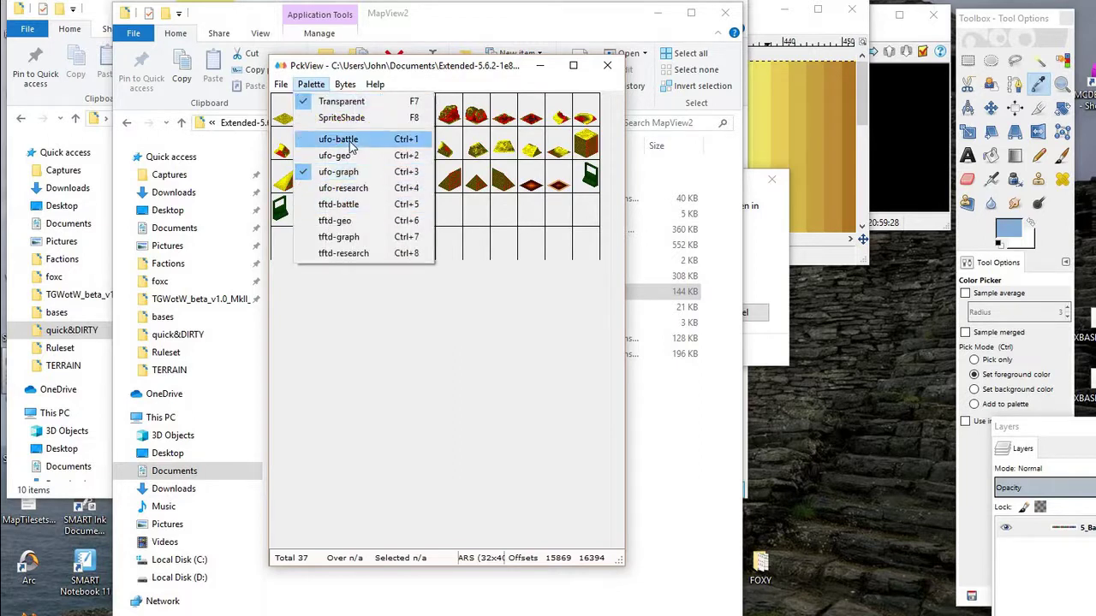
{"action": "left_click", "coordinate": [351, 148]}
{"action": "left_click", "coordinate": [280, 84]}
{"action": "left_click", "coordinate": [351, 234]}
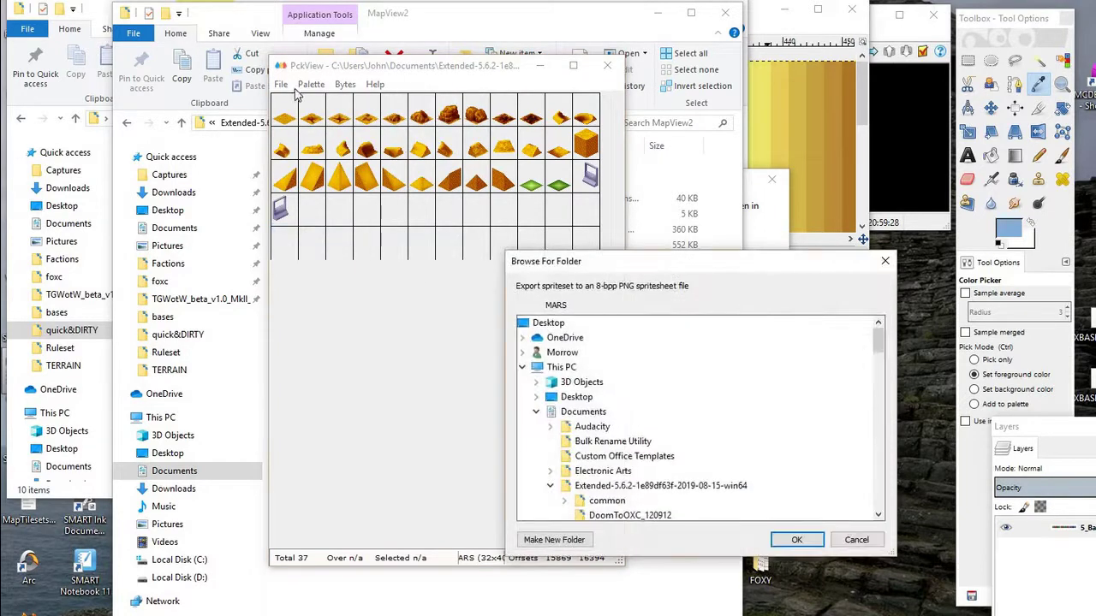
{"action": "left_click", "coordinate": [856, 539]}
Export the MARS spriteset as a spritesheet into the TFTD\quick&DIRTY folder on the Desktop
{"action": "left_click", "coordinate": [280, 84]}
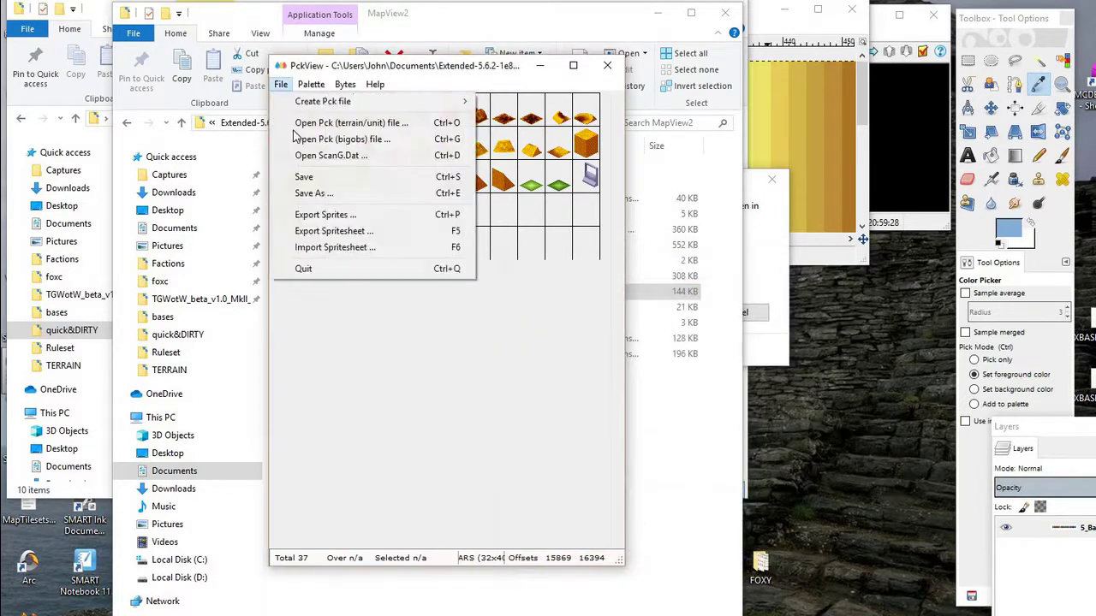
{"action": "left_click", "coordinate": [378, 234]}
{"action": "scroll", "coordinate": [637, 389], "scroll_direction": "down", "scroll_amount": 20}
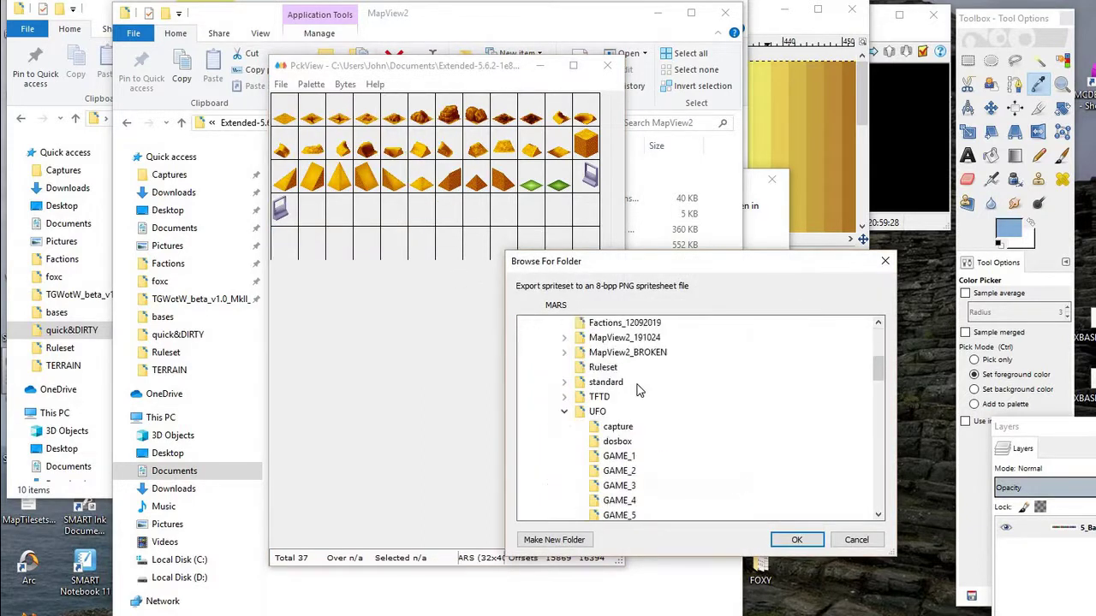
{"action": "scroll", "coordinate": [621, 405], "scroll_direction": "down", "scroll_amount": 4}
{"action": "double_click", "coordinate": [561, 456]}
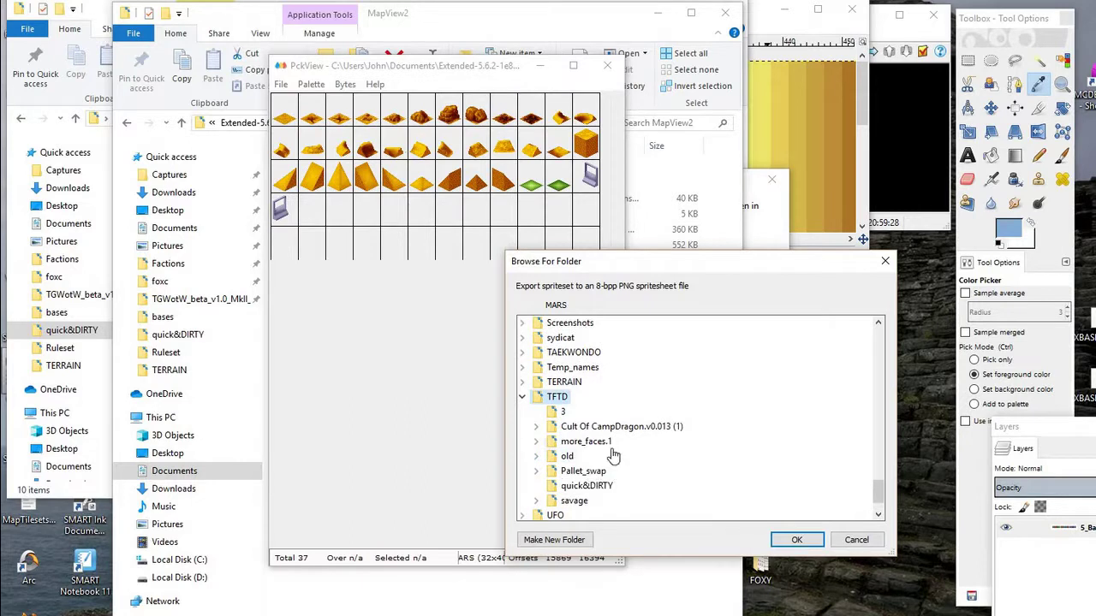
{"action": "left_click", "coordinate": [589, 485]}
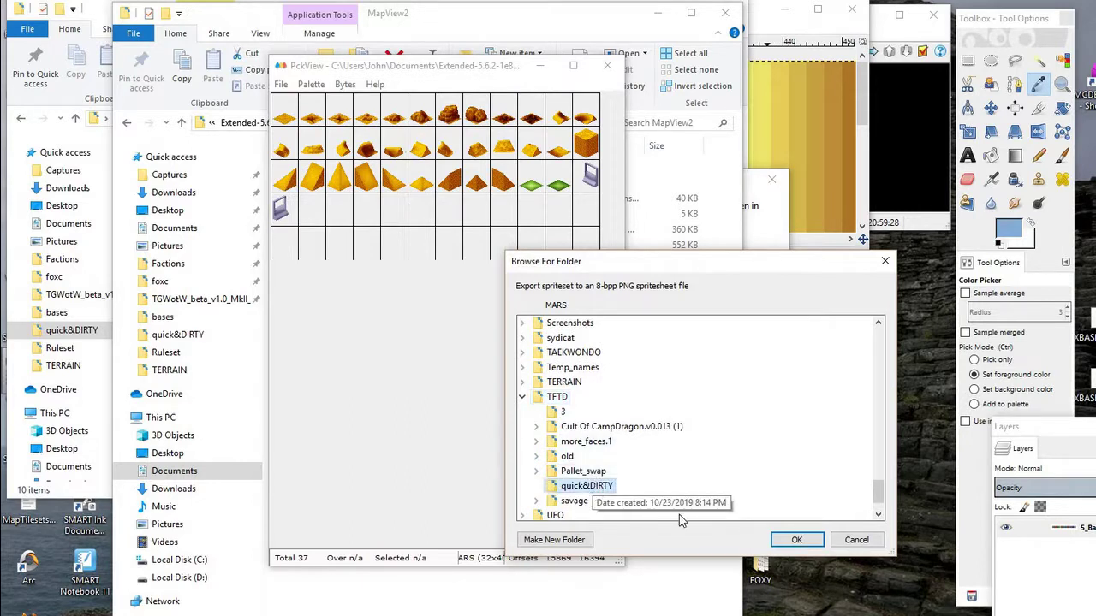
{"action": "left_click", "coordinate": [797, 540]}
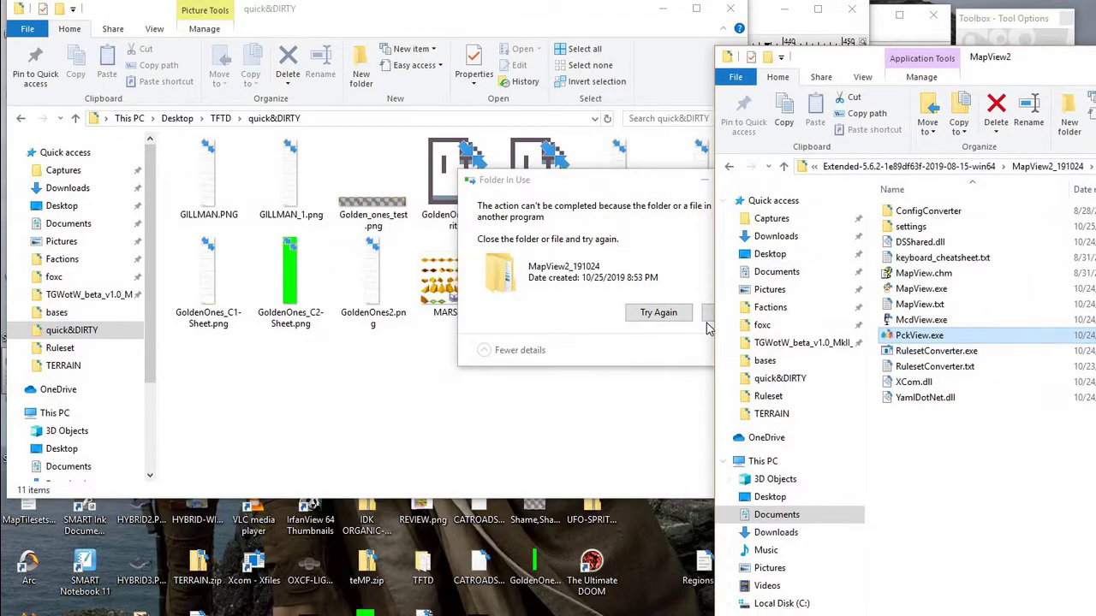
Cancel the Folder in Use message and open the exported MARS.PNG from quick&DIRTY in Paint
{"action": "left_click", "coordinate": [730, 313]}
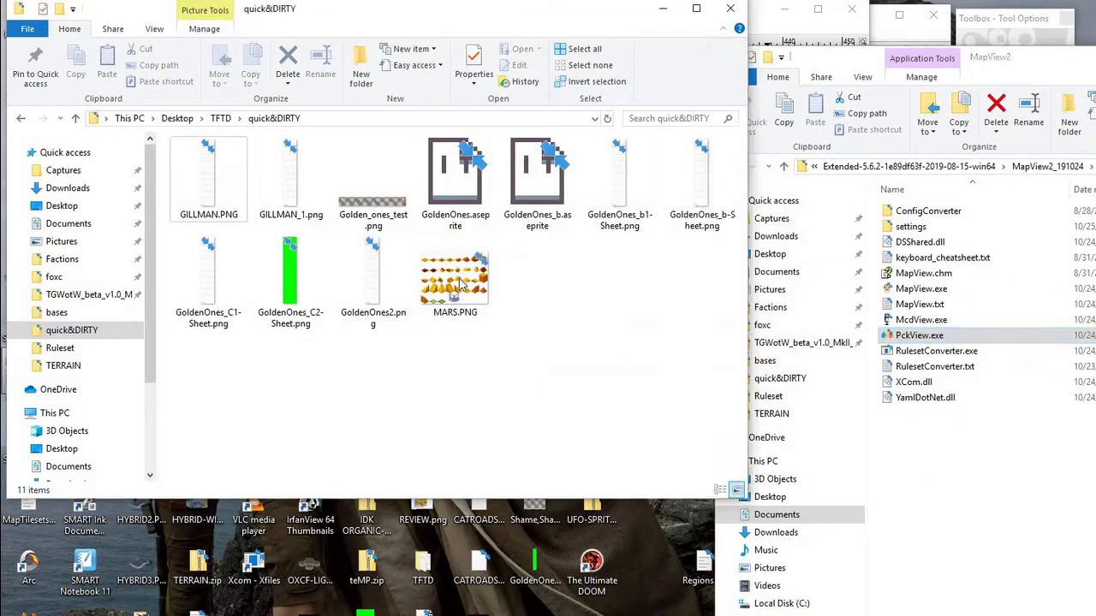
{"action": "left_click", "coordinate": [460, 285]}
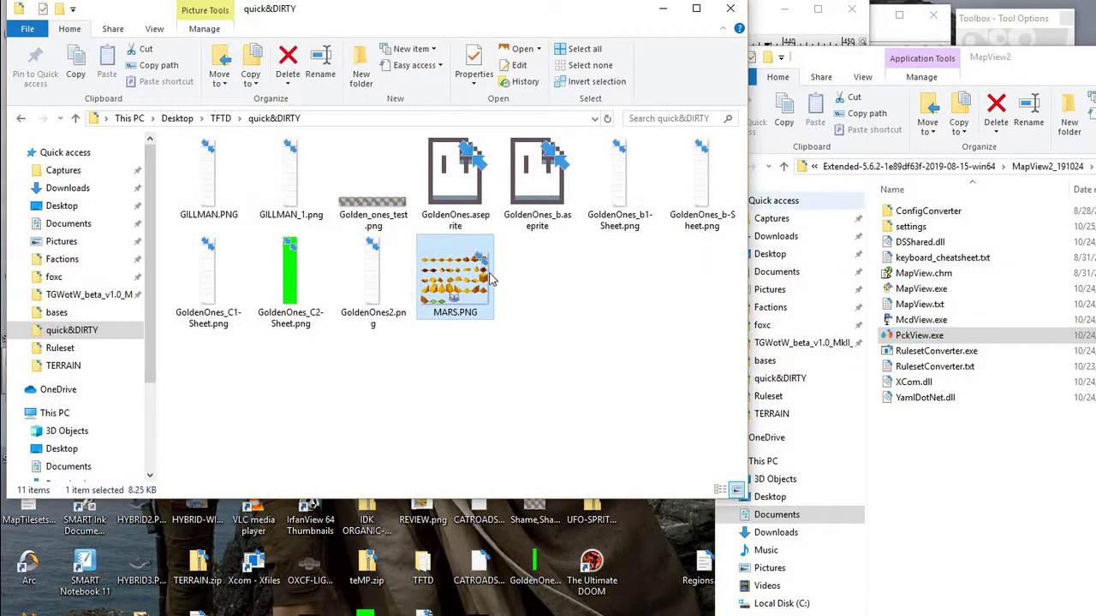
{"action": "right_click", "coordinate": [476, 297]}
{"action": "left_click", "coordinate": [402, 372]}
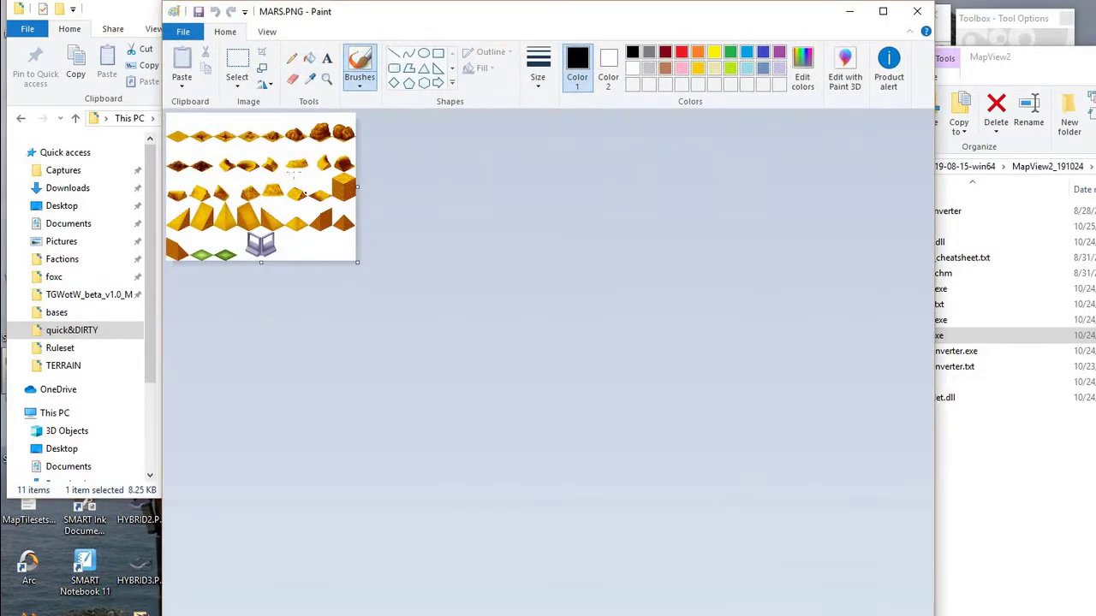
{"action": "scroll", "coordinate": [305, 213], "scroll_direction": "up", "scroll_amount": 3, "text": "ctrl"}
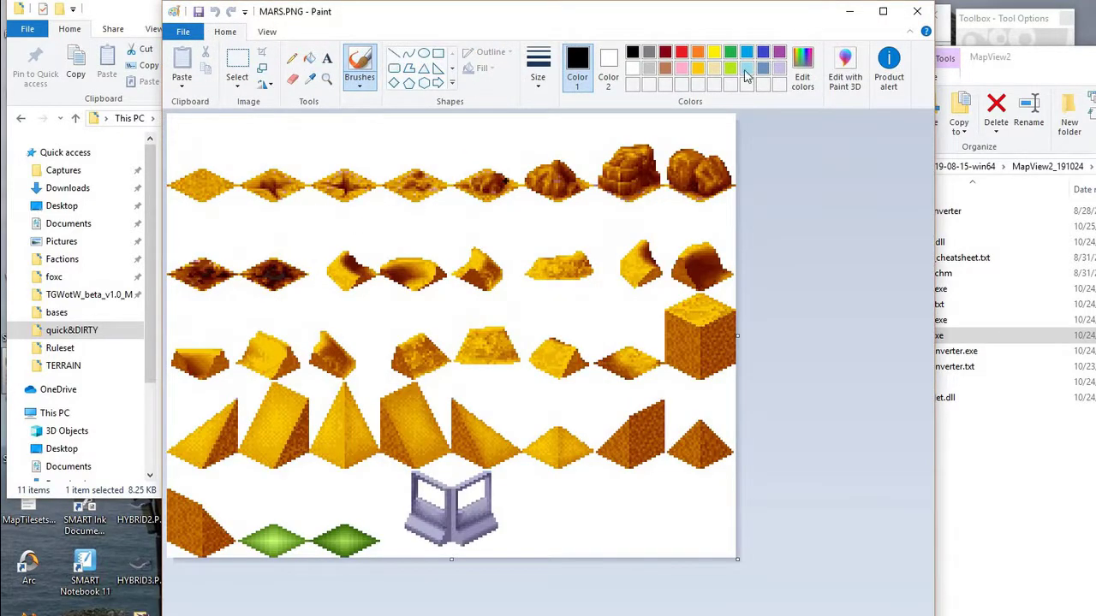
Set Paint's primary drawing colour to a custom pure green with a green value of 255
{"action": "left_click", "coordinate": [801, 57]}
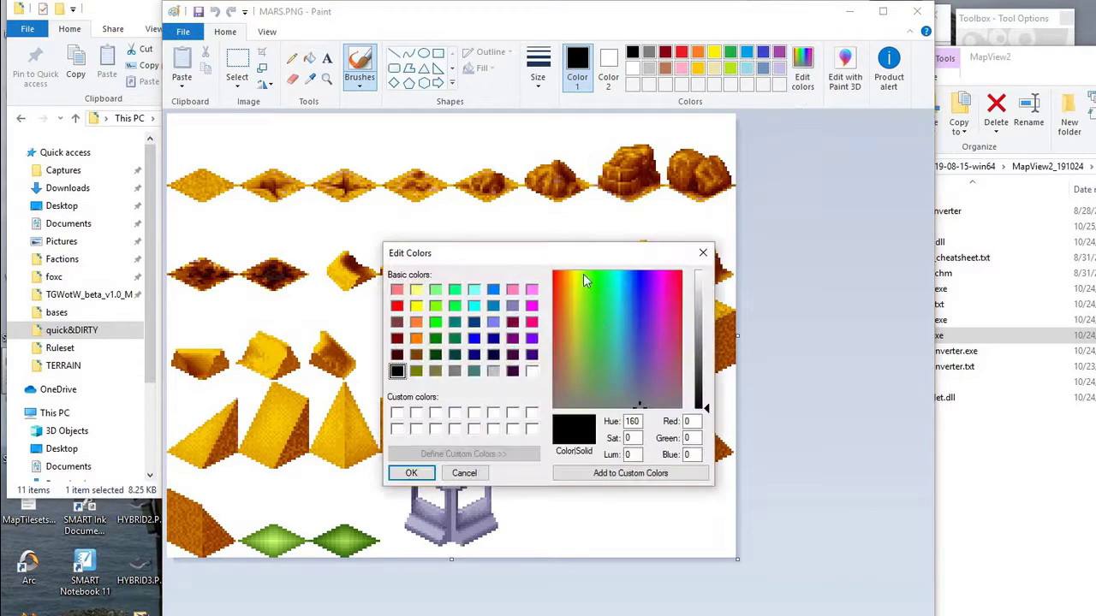
{"action": "left_click_drag", "start_coordinate": [694, 439], "coordinate": [663, 436]}
{"action": "type", "text": "255"}
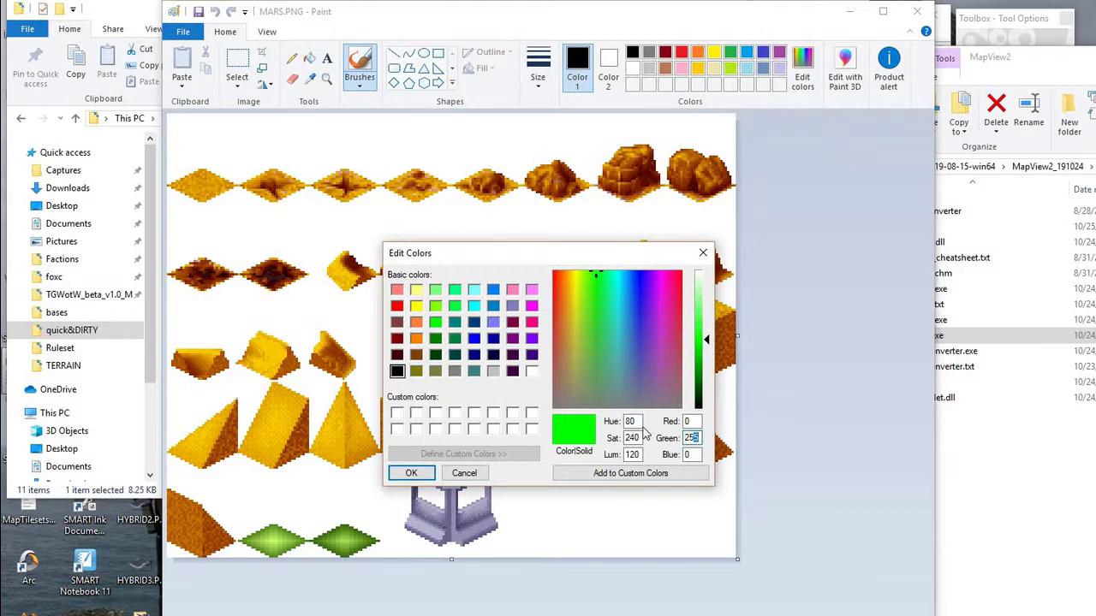
{"action": "left_click", "coordinate": [412, 475]}
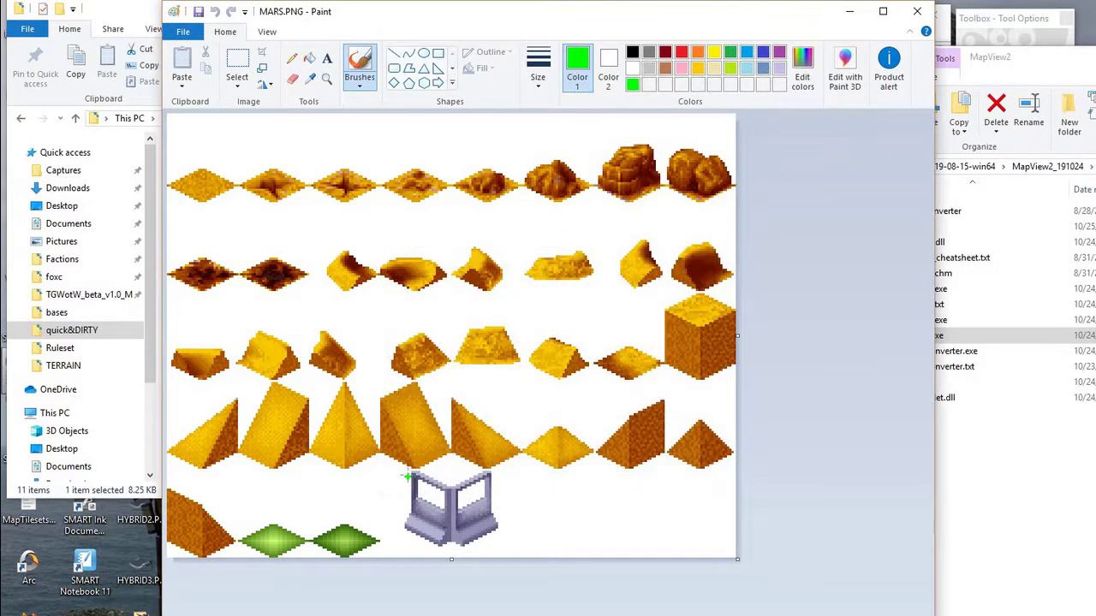
Fill all white background areas of the MARS sheet with the green, including the window openings and bottom corners, and save and close it
{"action": "left_click", "coordinate": [309, 57]}
{"action": "left_click", "coordinate": [320, 165]}
{"action": "left_click", "coordinate": [325, 225]}
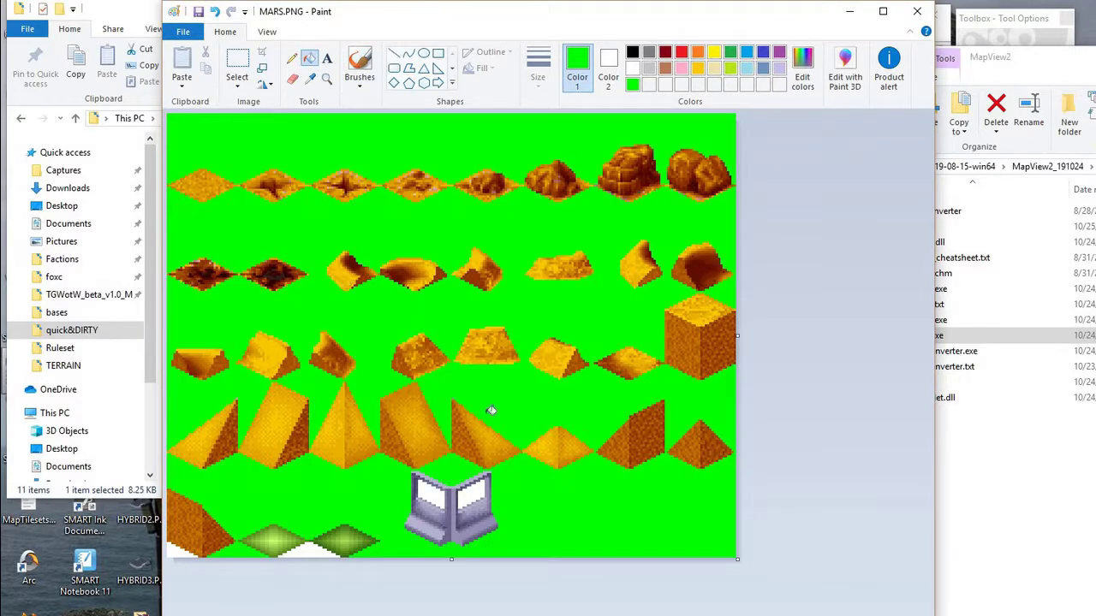
{"action": "left_click", "coordinate": [477, 487]}
{"action": "left_click", "coordinate": [436, 495]}
{"action": "left_click", "coordinate": [315, 551]}
{"action": "left_click", "coordinate": [176, 551]}
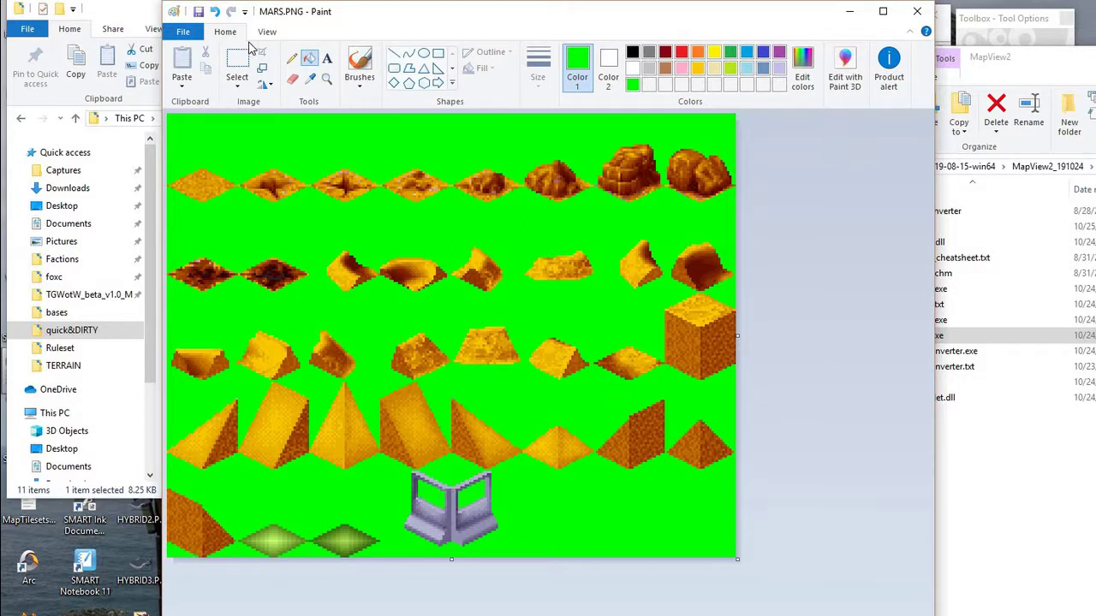
{"action": "left_click", "coordinate": [197, 14]}
{"action": "left_click", "coordinate": [917, 11]}
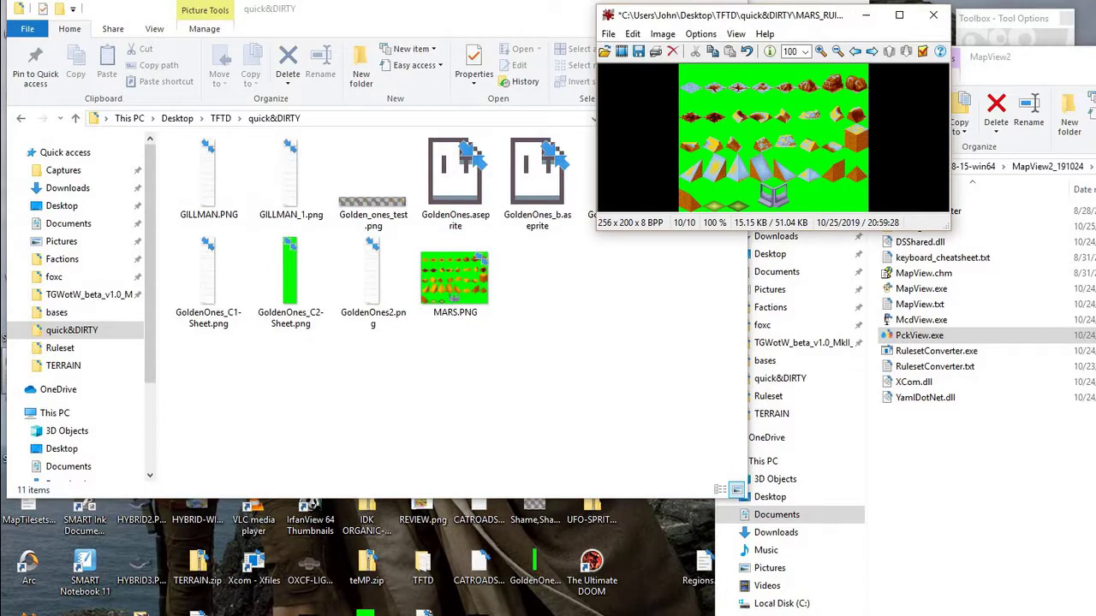
In IrfanView, check the colour depth of MARS.PNG in the file preview without opening the image
{"action": "left_click", "coordinate": [607, 33]}
{"action": "left_click", "coordinate": [621, 50]}
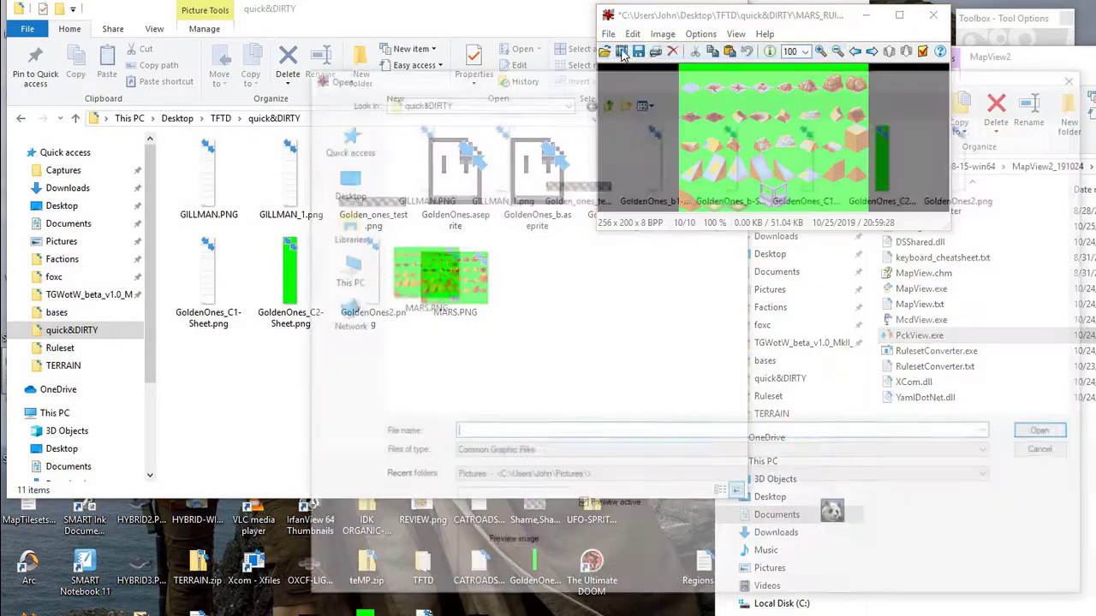
{"action": "left_click", "coordinate": [433, 291]}
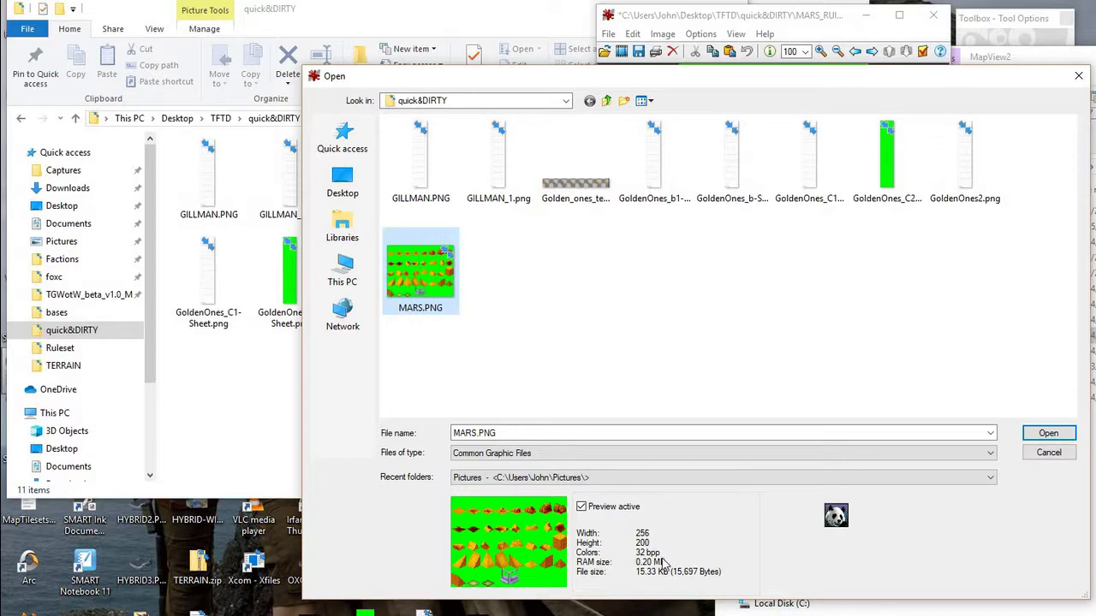
{"action": "left_click", "coordinate": [1048, 453]}
Switch to GIMP, open MARS.PNG from quick&DIRTY and place its window below the BattleScape palette image
{"action": "left_click", "coordinate": [478, 293]}
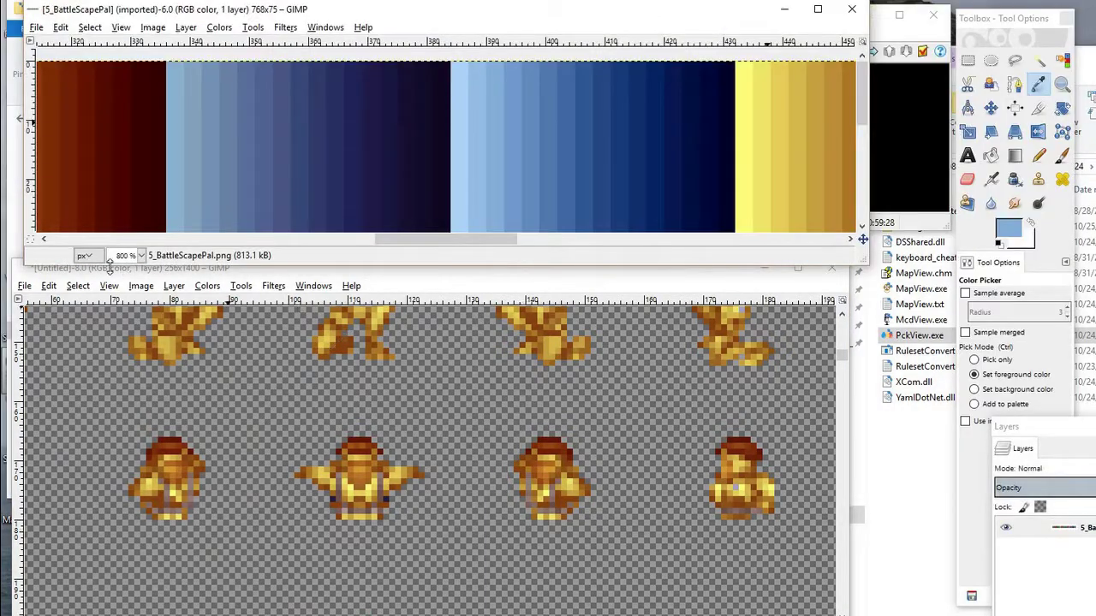
{"action": "left_click", "coordinate": [25, 286]}
{"action": "left_click", "coordinate": [52, 347]}
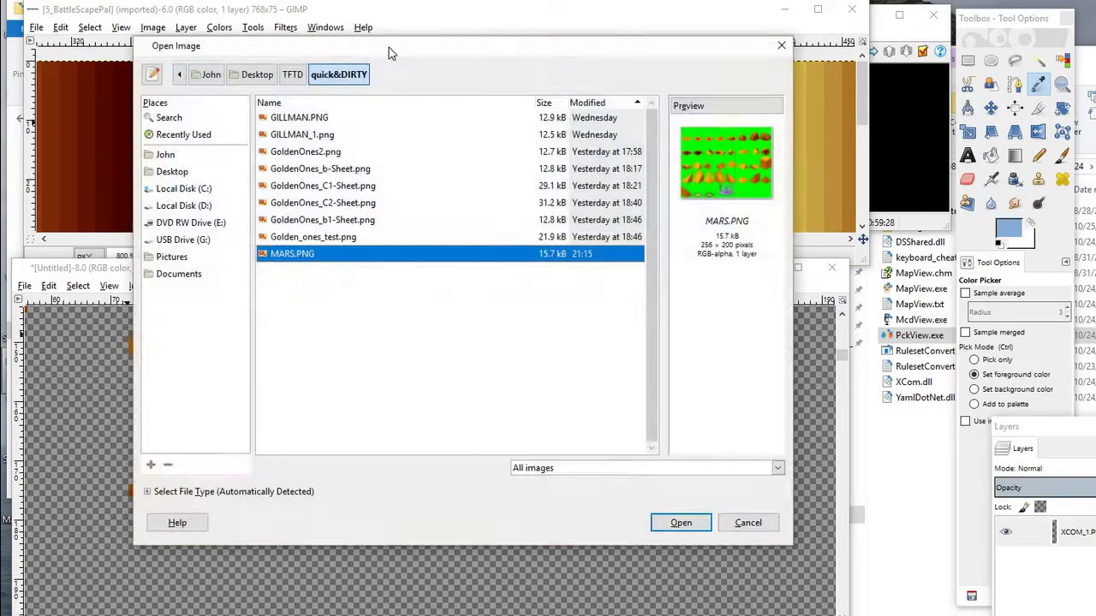
{"action": "left_click_drag", "start_coordinate": [389, 53], "coordinate": [357, 228]}
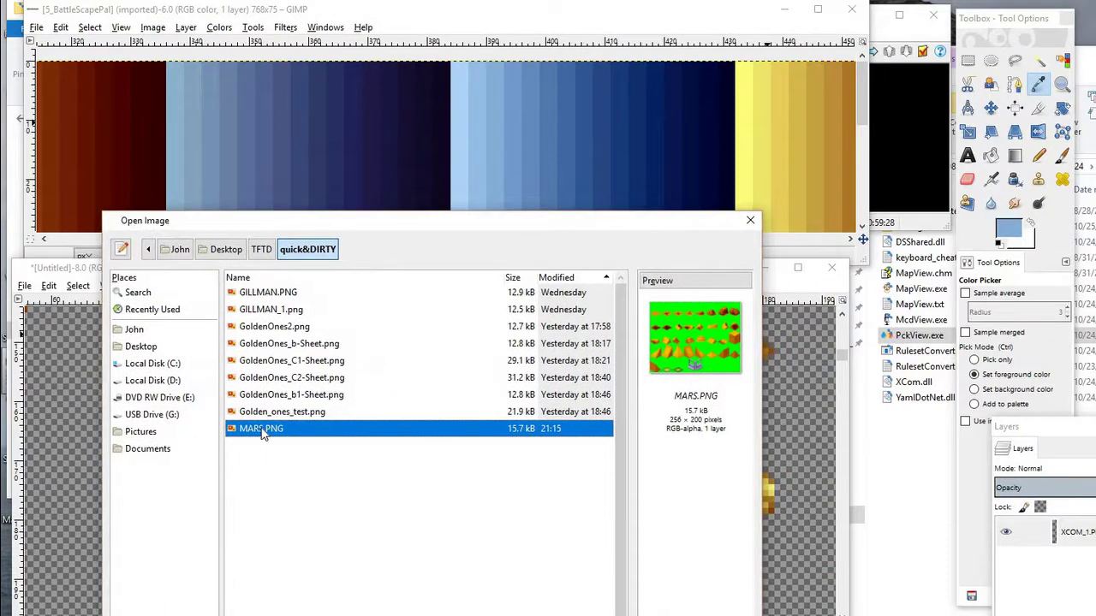
{"action": "double_click", "coordinate": [261, 429]}
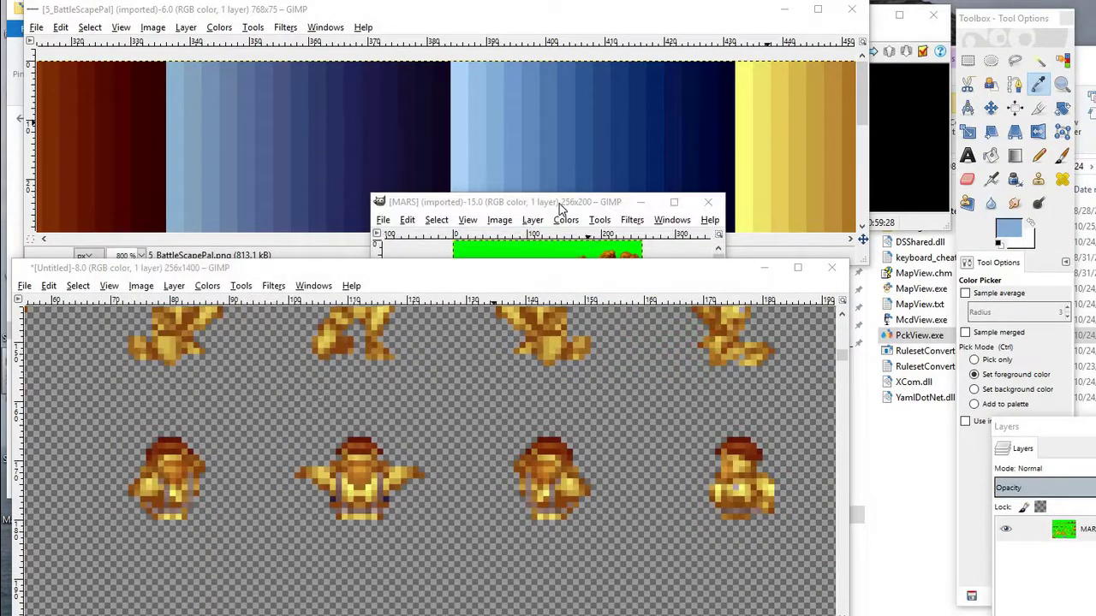
{"action": "left_click_drag", "start_coordinate": [560, 209], "coordinate": [304, 251]}
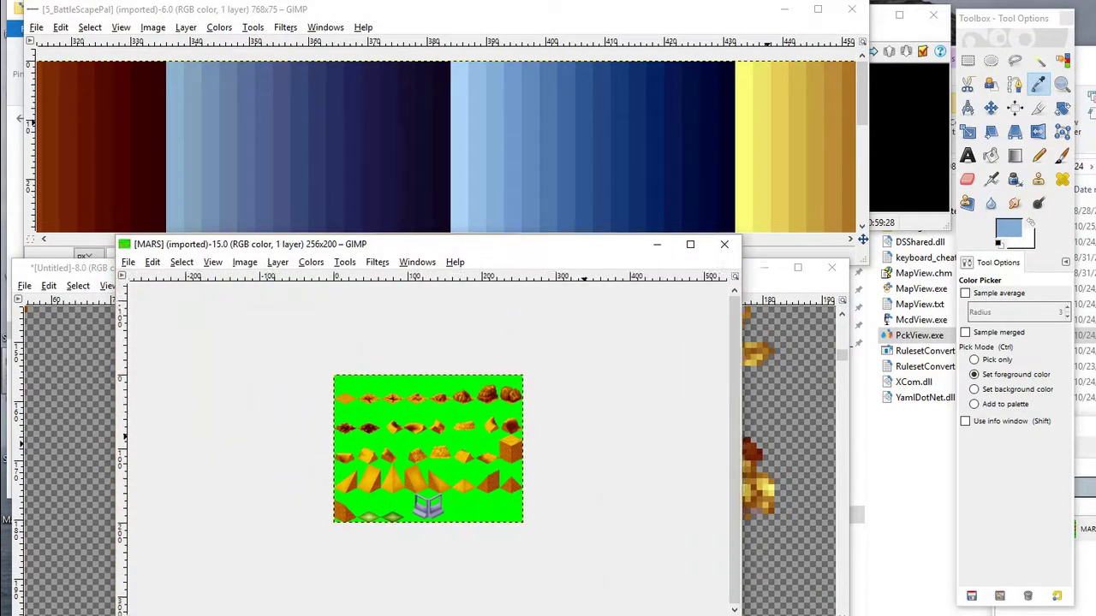
{"action": "scroll", "coordinate": [458, 460], "scroll_direction": "up", "scroll_amount": 5, "text": "ctrl"}
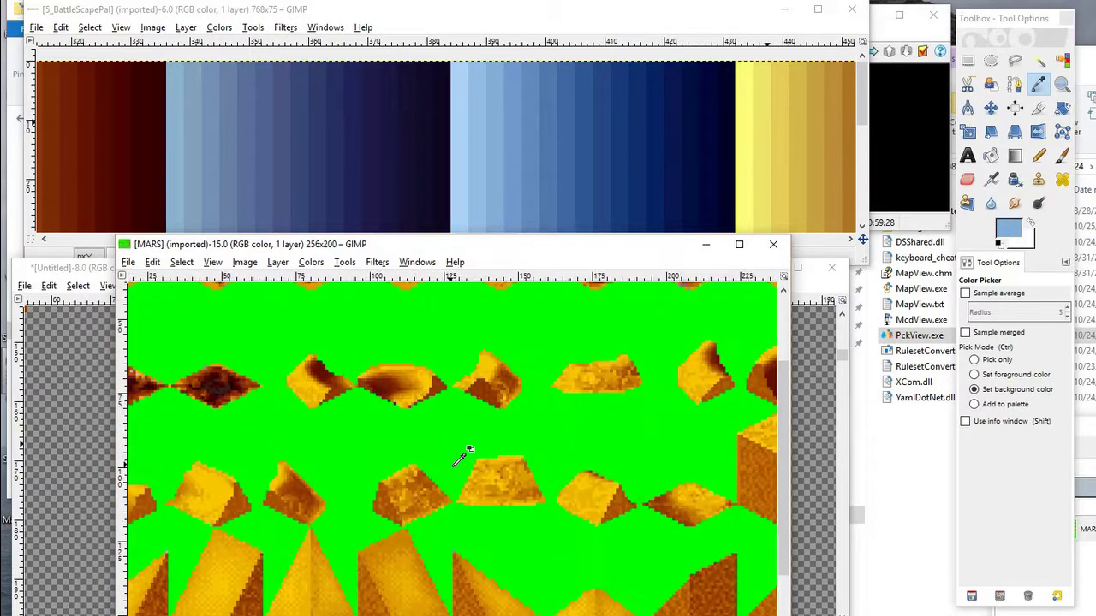
Switch to Aseprite, close the FLOATER.PNG sprite and return to the MARS image in GIMP
{"action": "key", "text": "alt+Tab"}
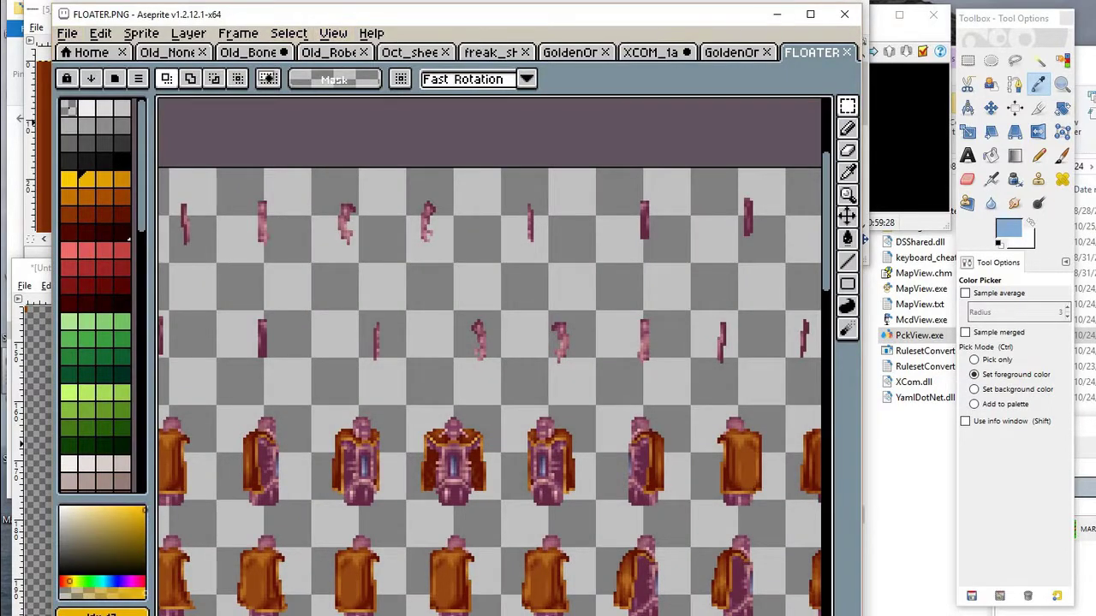
{"action": "left_click", "coordinate": [847, 53]}
{"action": "scroll", "coordinate": [805, 111], "scroll_direction": "up", "scroll_amount": 1}
{"action": "left_click", "coordinate": [776, 14]}
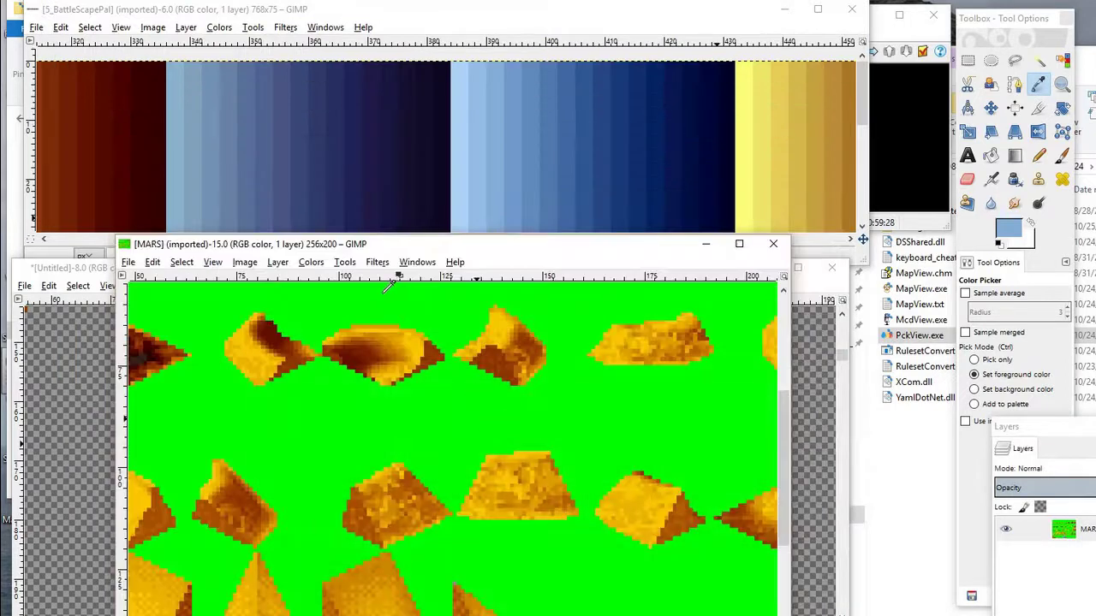
Start the Color Exchange filter on the MARS image and place its dialog clear of the sprites
{"action": "scroll", "coordinate": [379, 409], "scroll_direction": "left", "scroll_amount": 4}
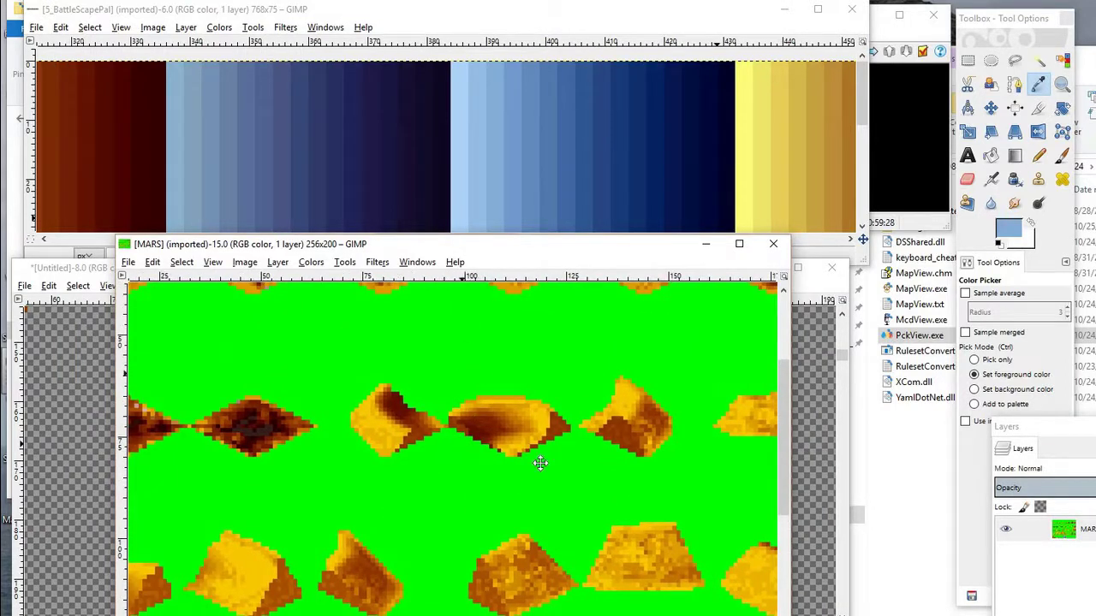
{"action": "scroll", "coordinate": [354, 518], "scroll_direction": "left", "scroll_amount": 2}
{"action": "scroll", "coordinate": [353, 518], "scroll_direction": "right", "scroll_amount": 5}
{"action": "scroll", "coordinate": [391, 348], "scroll_direction": "down", "scroll_amount": 1}
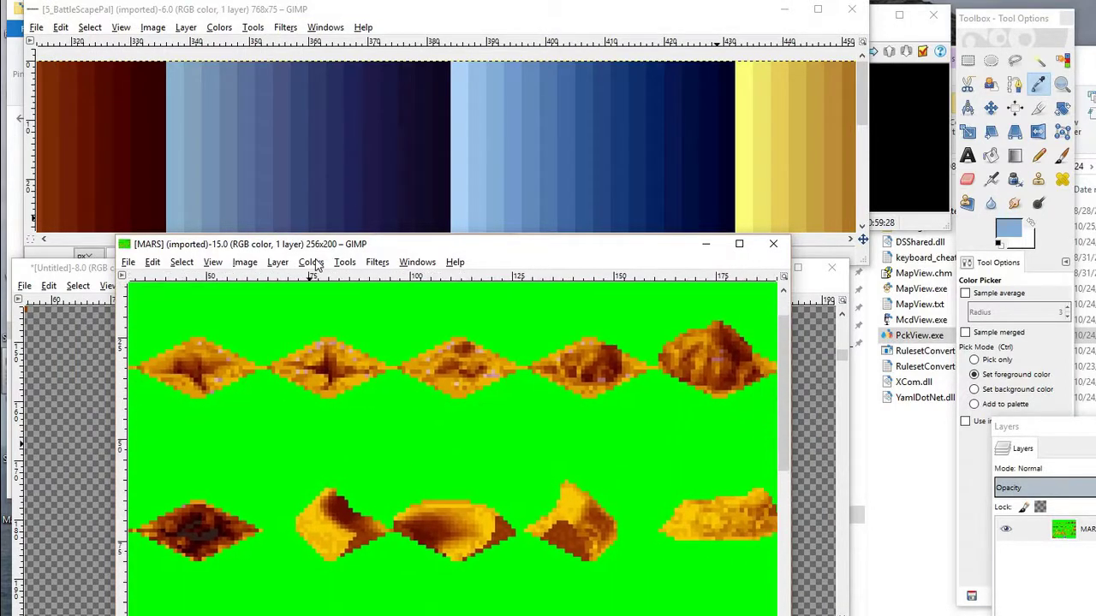
{"action": "left_click", "coordinate": [278, 262]}
{"action": "mouse_move", "coordinate": [244, 263]}
{"action": "mouse_move", "coordinate": [265, 294]}
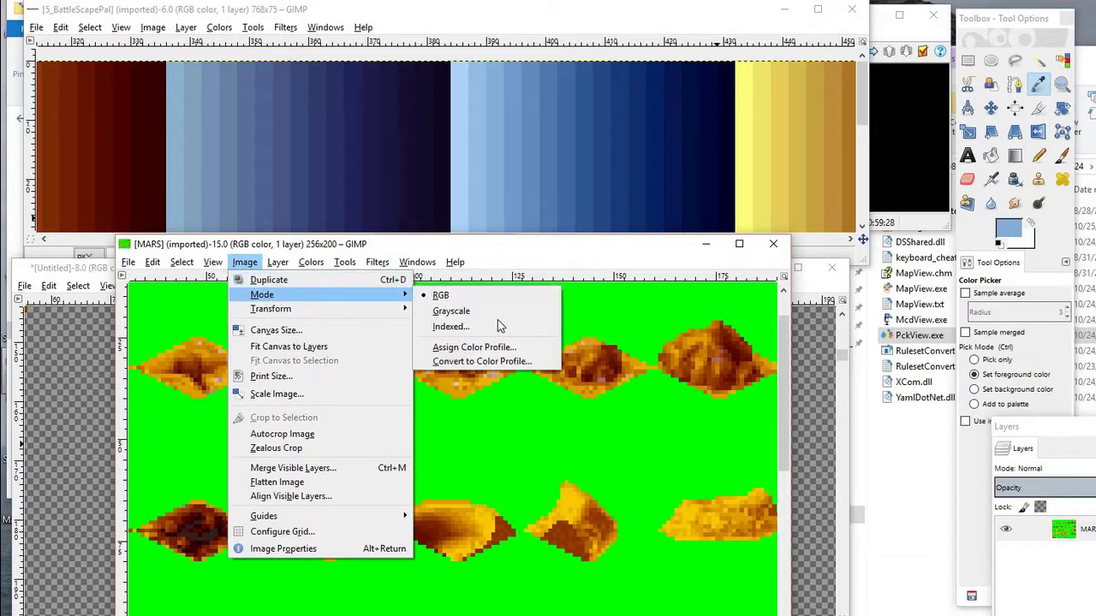
{"action": "mouse_move", "coordinate": [311, 263]}
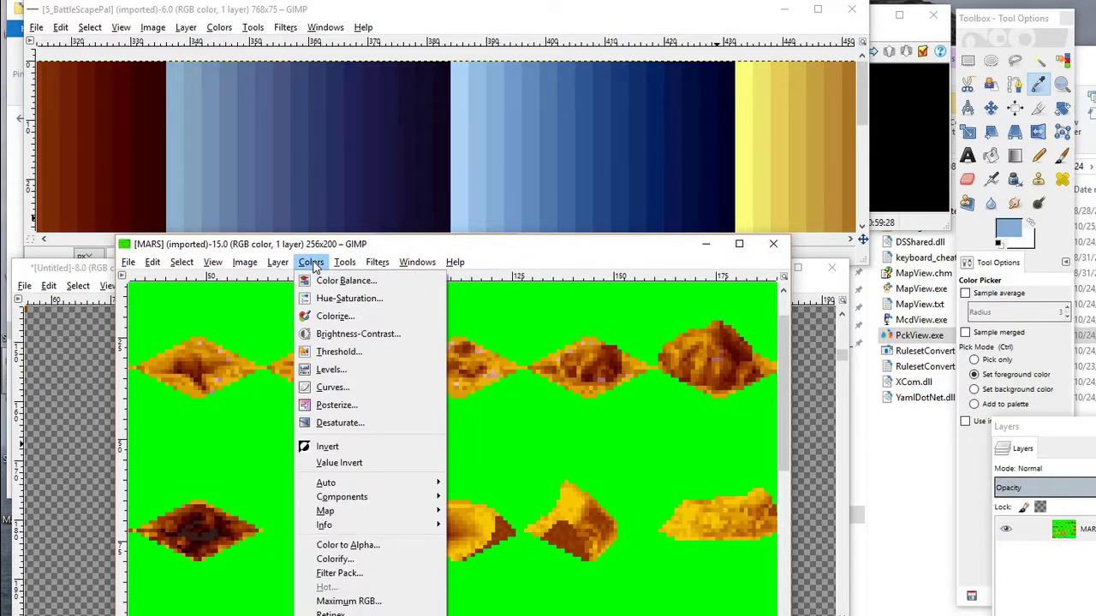
{"action": "mouse_move", "coordinate": [351, 518]}
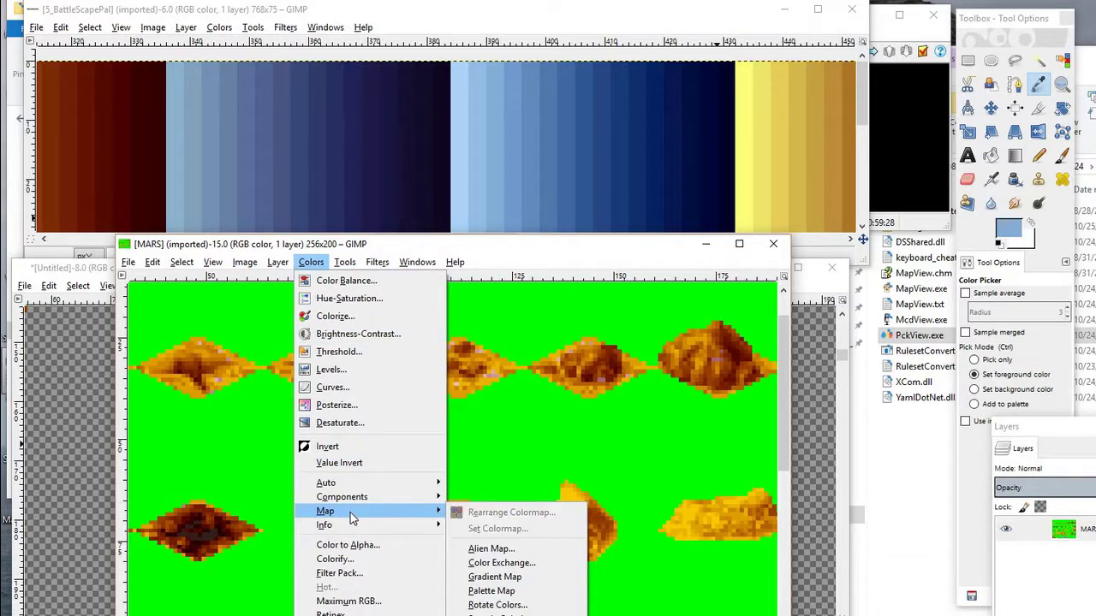
{"action": "left_click", "coordinate": [496, 565]}
{"action": "left_click_drag", "start_coordinate": [548, 107], "coordinate": [703, 161]}
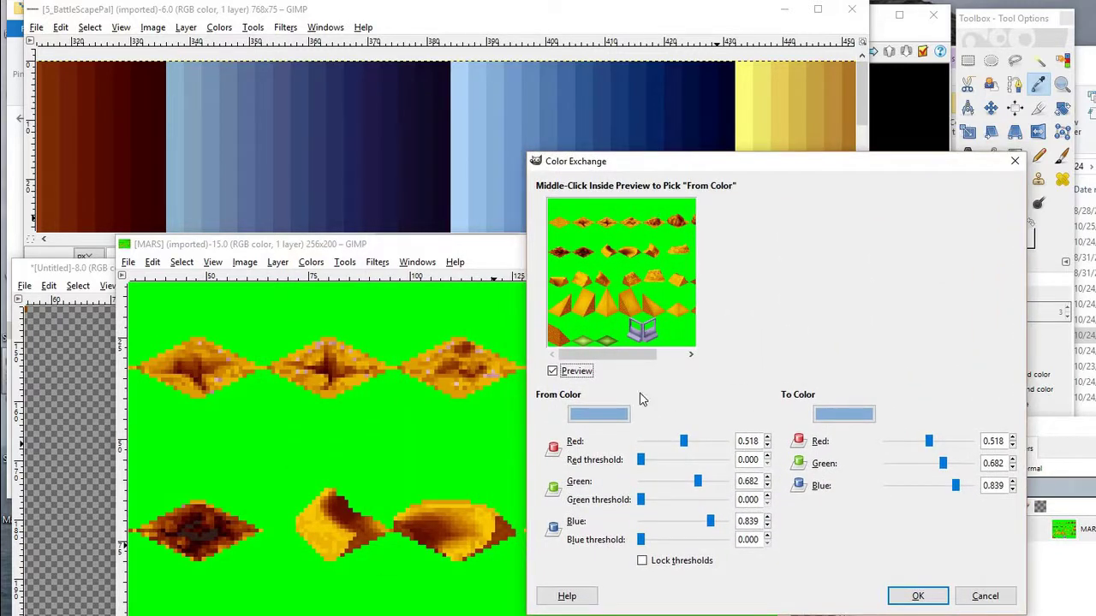
Set the Color Exchange source colour to yellow f8c800, sampled from the slope sprite in the MARS image
{"action": "left_click", "coordinate": [621, 417]}
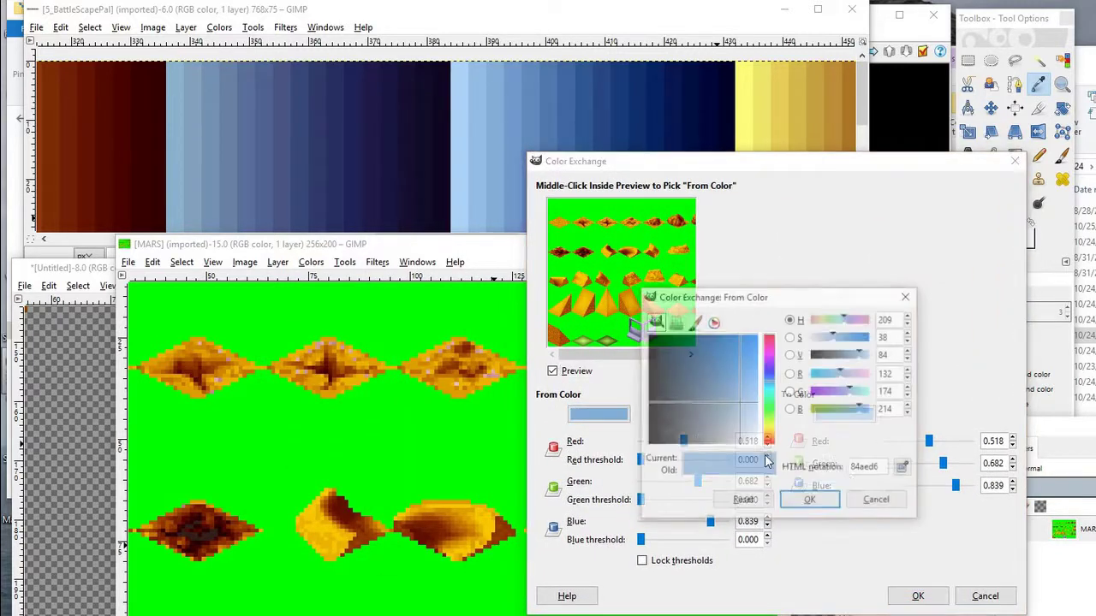
{"action": "left_click", "coordinate": [905, 466]}
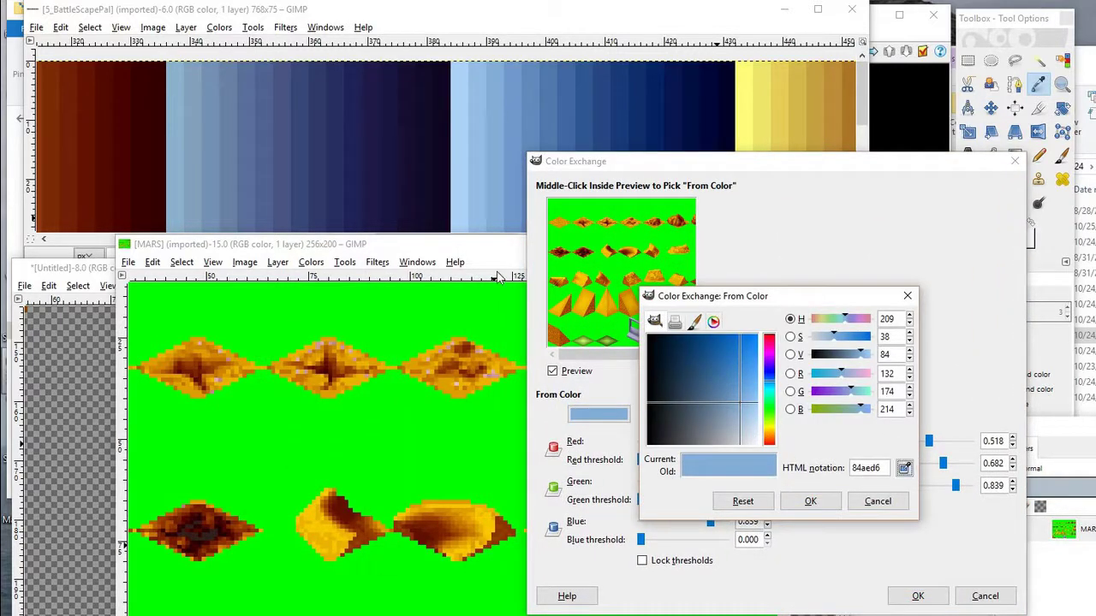
{"action": "left_click", "coordinate": [314, 507]}
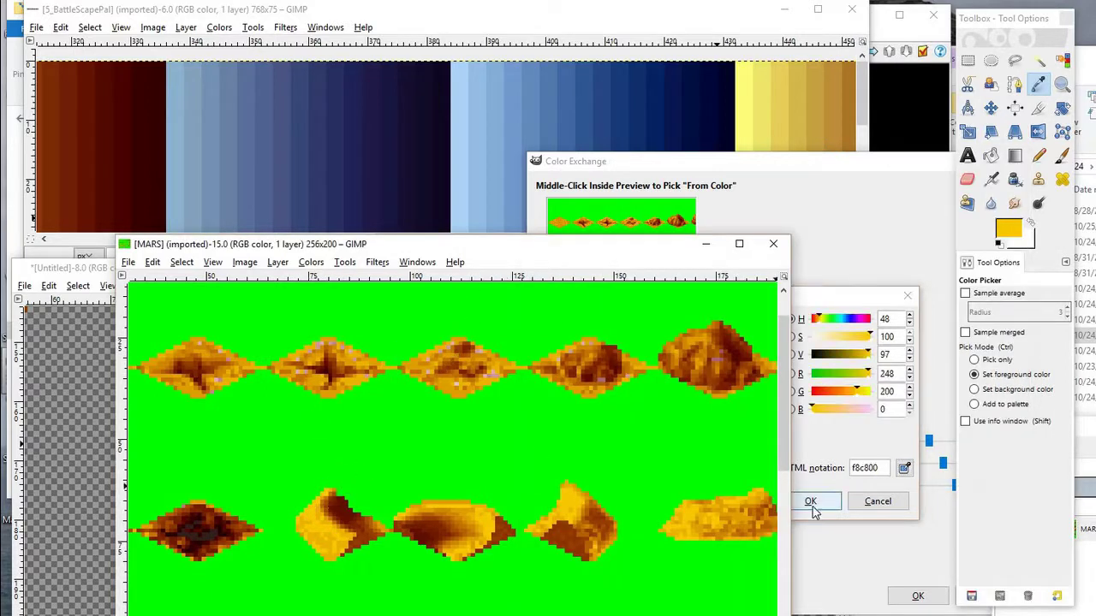
{"action": "left_click", "coordinate": [774, 503]}
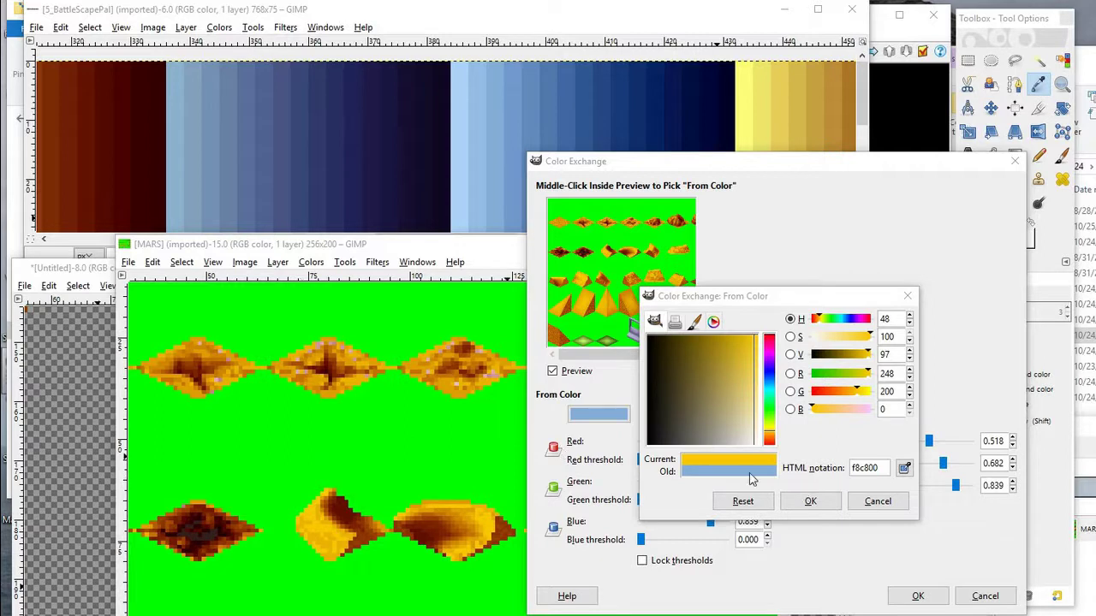
{"action": "left_click", "coordinate": [809, 502]}
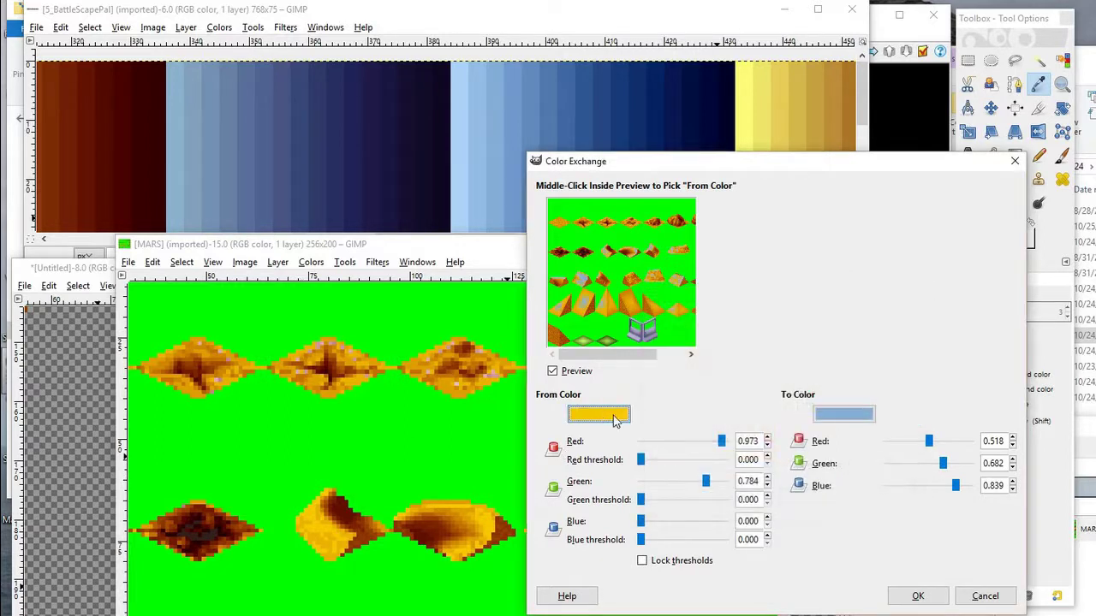
Set the target colour to light blue add3f7, sampled from the BattleScape palette image, and apply the colour exchange
{"action": "left_click", "coordinate": [858, 416]}
{"action": "left_click", "coordinate": [905, 468]}
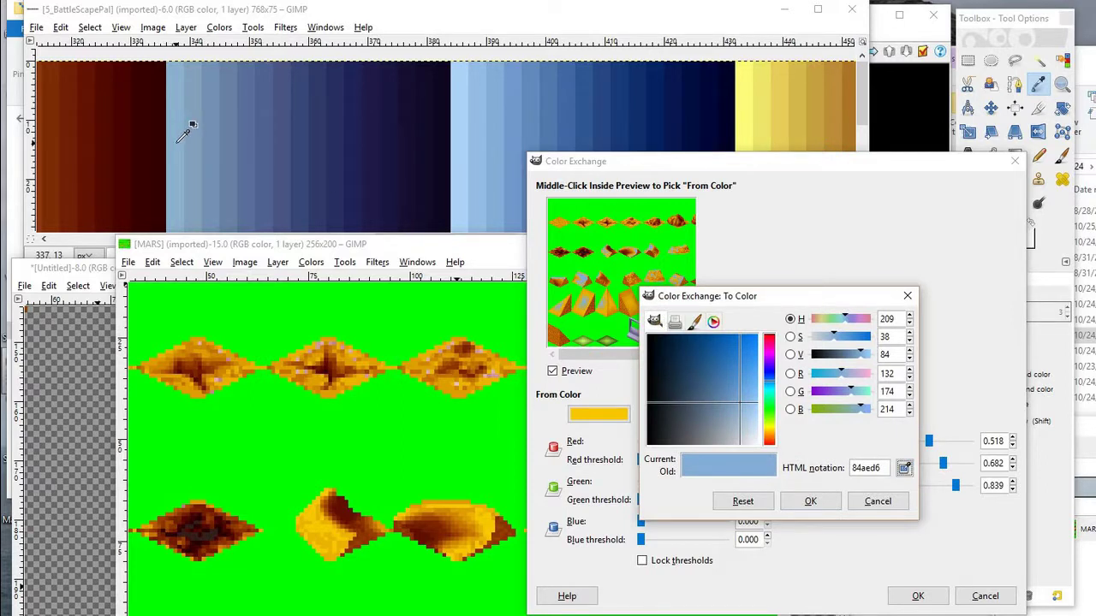
{"action": "left_click", "coordinate": [460, 134]}
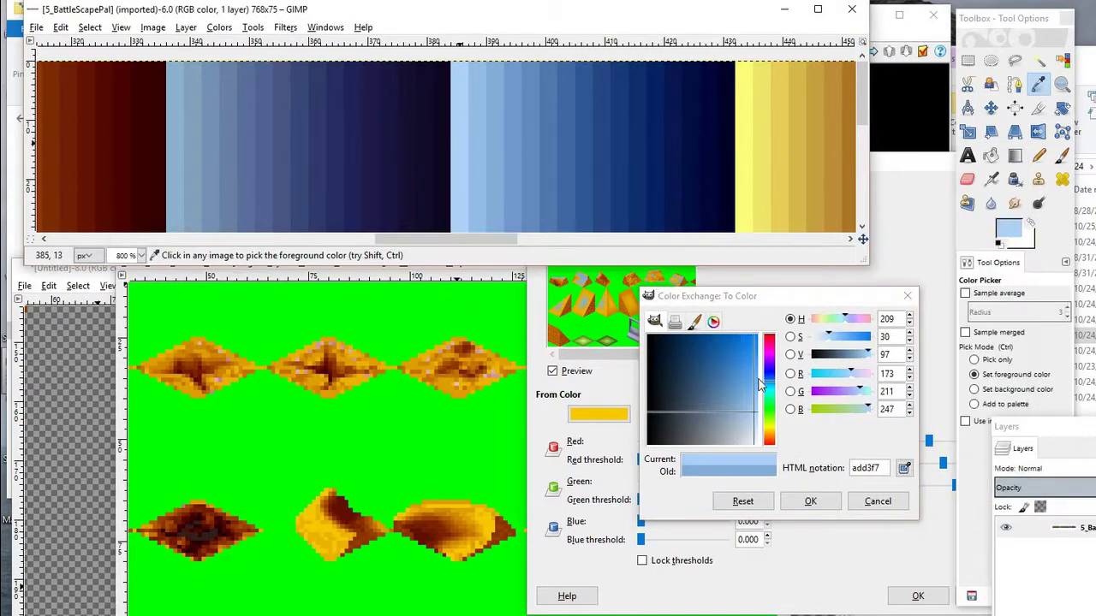
{"action": "left_click", "coordinate": [810, 501]}
{"action": "left_click", "coordinate": [917, 597]}
Start another Color Exchange on MARS and sample a crater sprite's orange as source colour: red 0.878, green 0.627, blue 0
{"action": "left_click", "coordinate": [385, 277]}
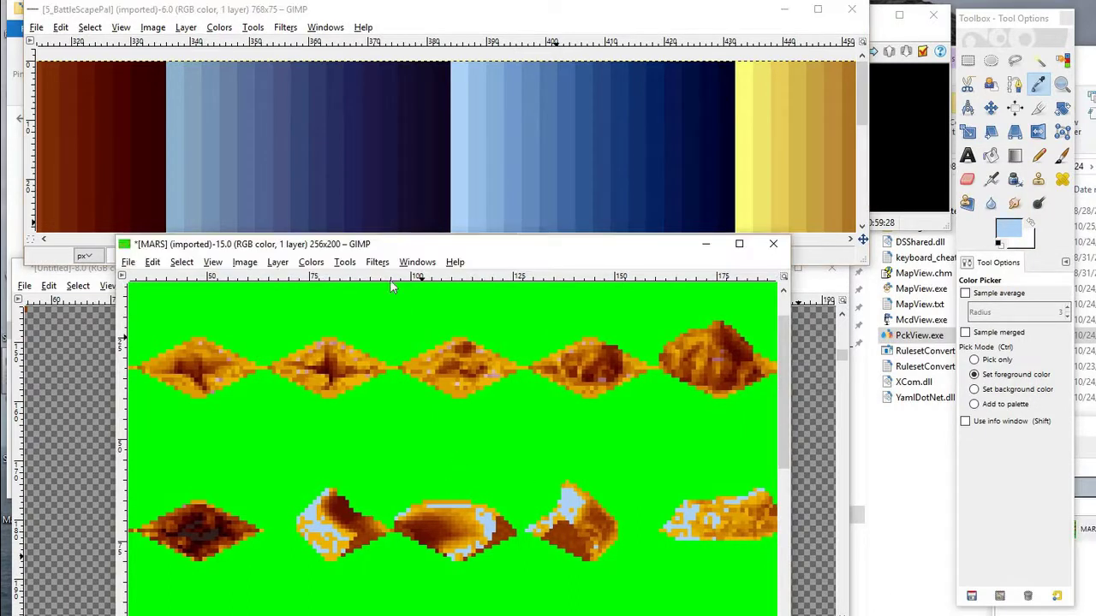
{"action": "left_click", "coordinate": [337, 263]}
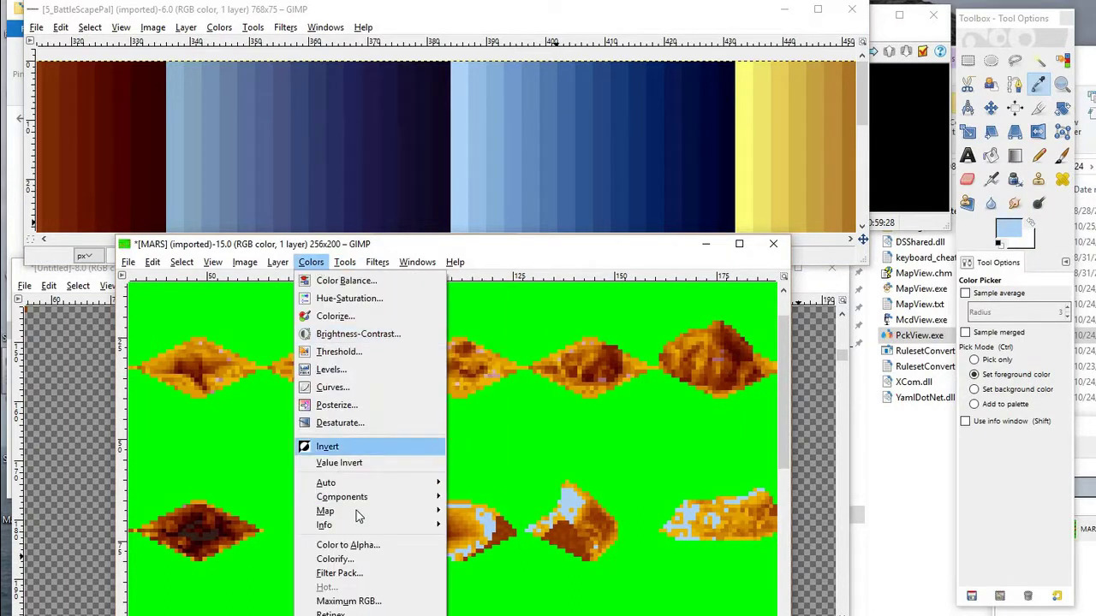
{"action": "mouse_move", "coordinate": [407, 513]}
{"action": "left_click", "coordinate": [490, 560]}
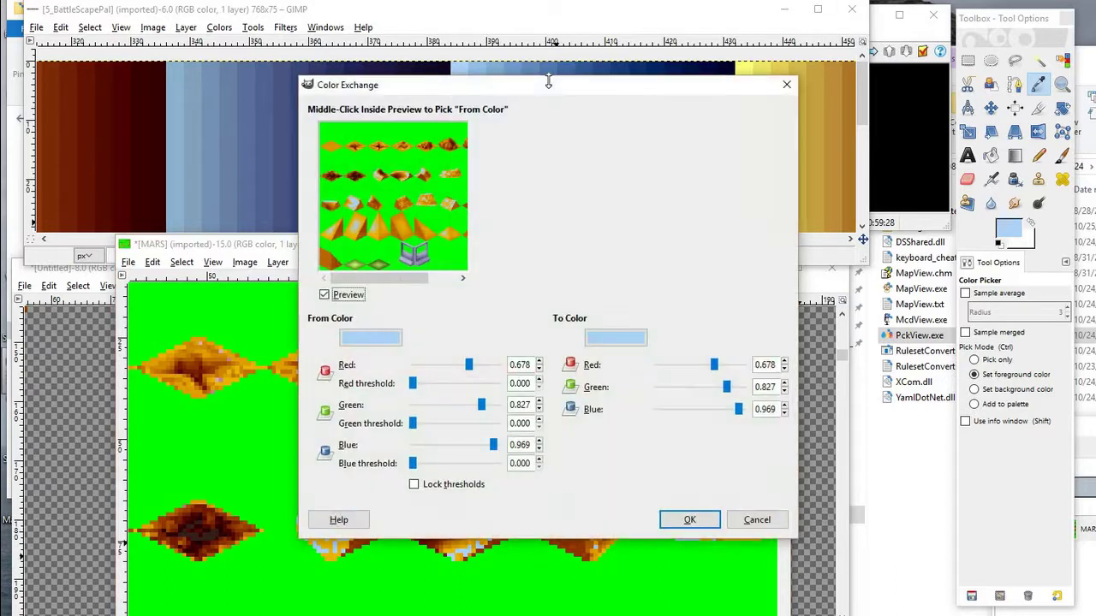
{"action": "left_click_drag", "start_coordinate": [445, 91], "coordinate": [842, 108]}
{"action": "left_click", "coordinate": [784, 360]}
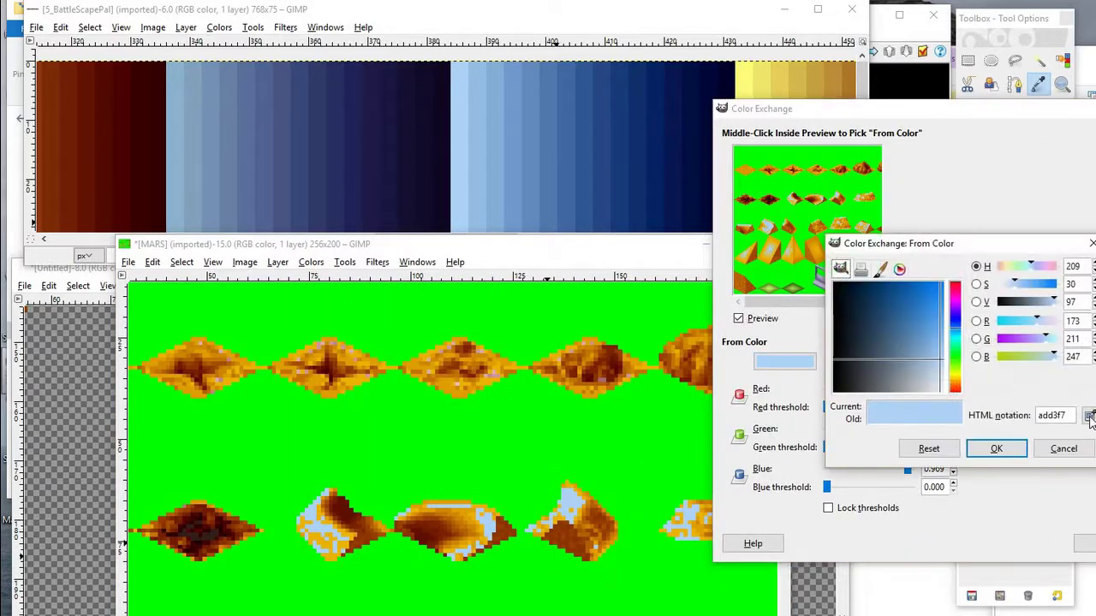
{"action": "left_click", "coordinate": [326, 365]}
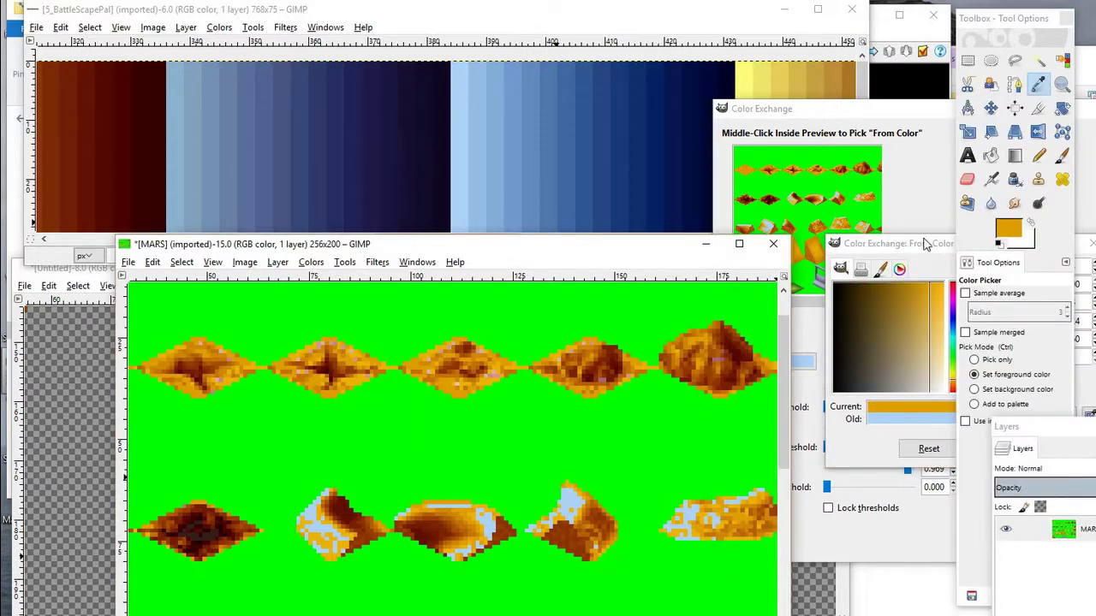
{"action": "left_click_drag", "start_coordinate": [929, 244], "coordinate": [836, 247]}
{"action": "left_click", "coordinate": [910, 454]}
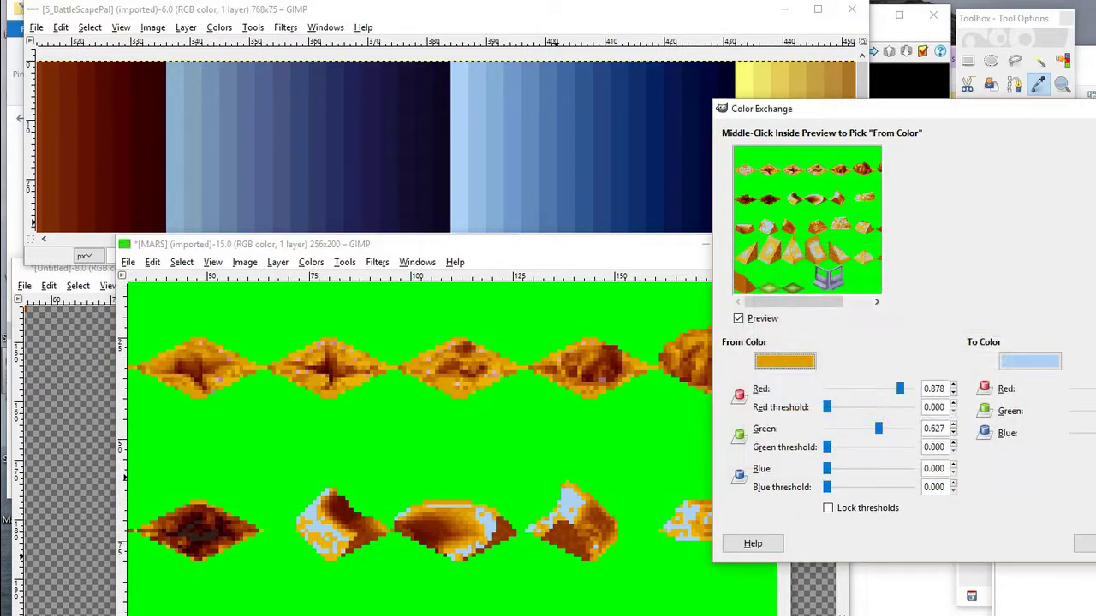
Sample the palette's blue with red 0.580, green 0.745, blue 0.906 as target colour and apply the exchange
{"action": "left_click", "coordinate": [1041, 360]}
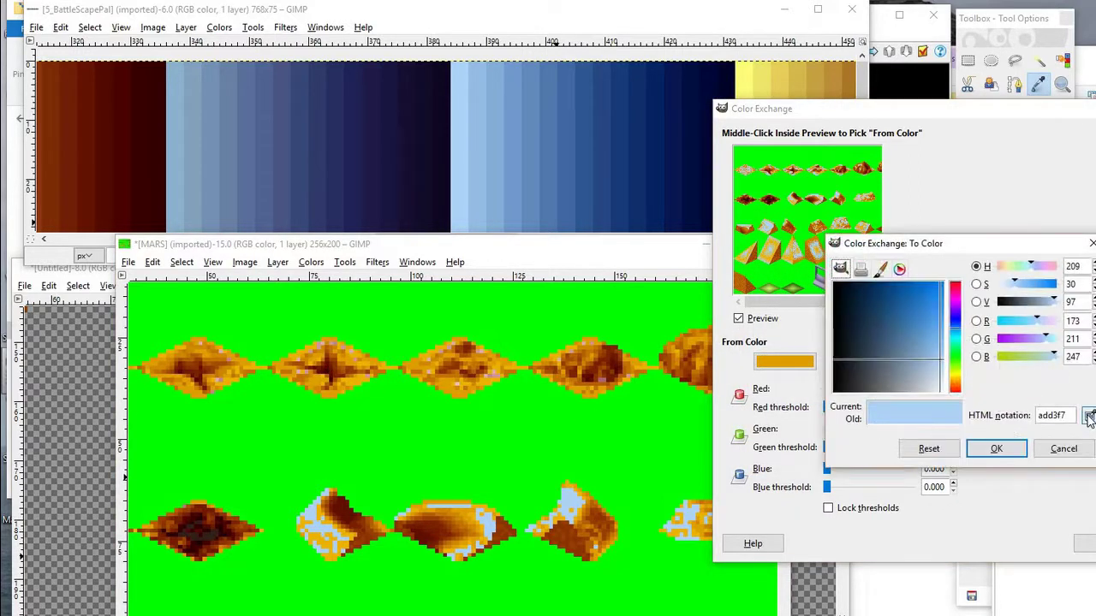
{"action": "left_click", "coordinate": [605, 205]}
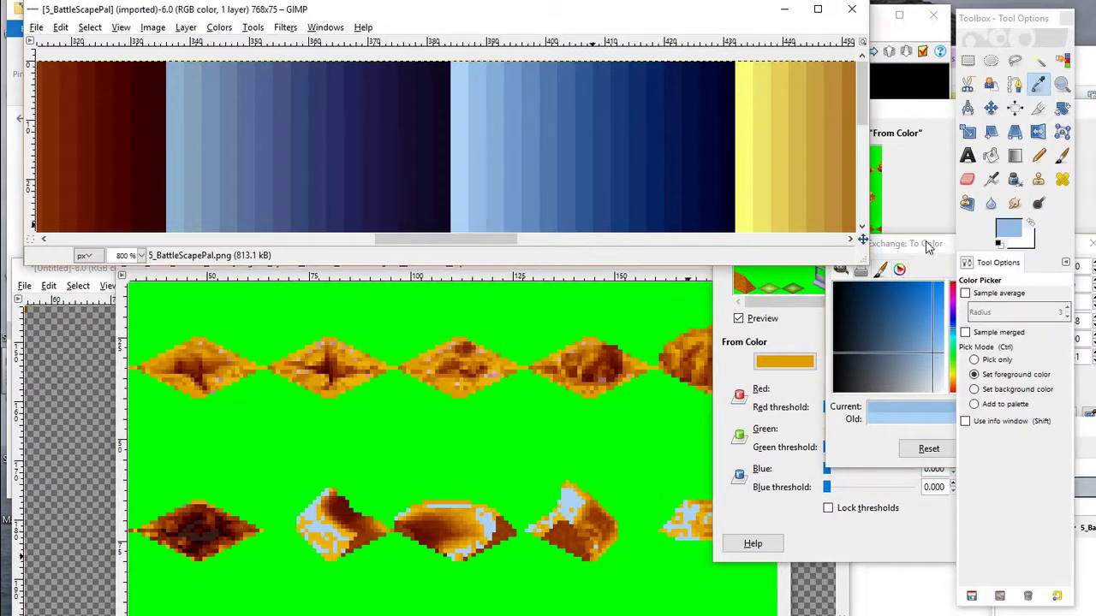
{"action": "left_click_drag", "start_coordinate": [928, 244], "coordinate": [728, 274]}
{"action": "left_click", "coordinate": [778, 474]}
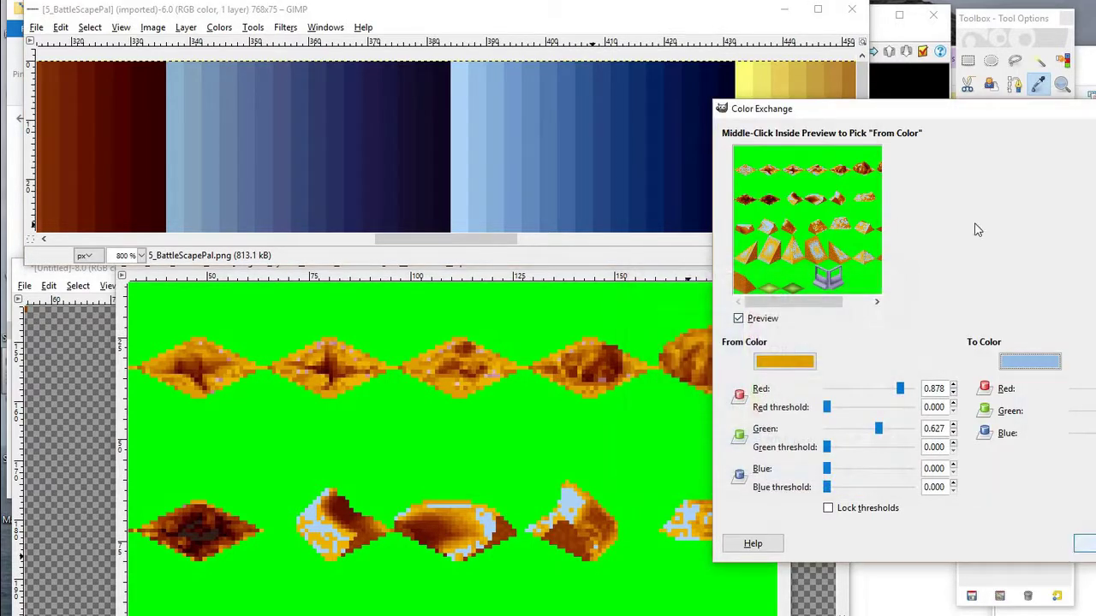
{"action": "left_click_drag", "start_coordinate": [988, 108], "coordinate": [866, 165]}
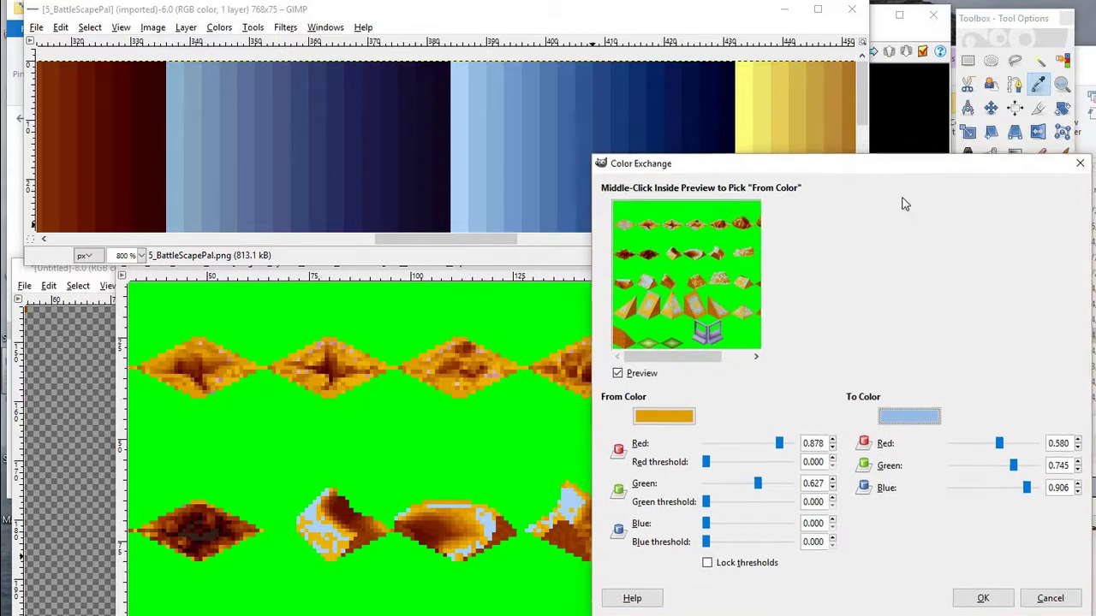
{"action": "left_click", "coordinate": [981, 602]}
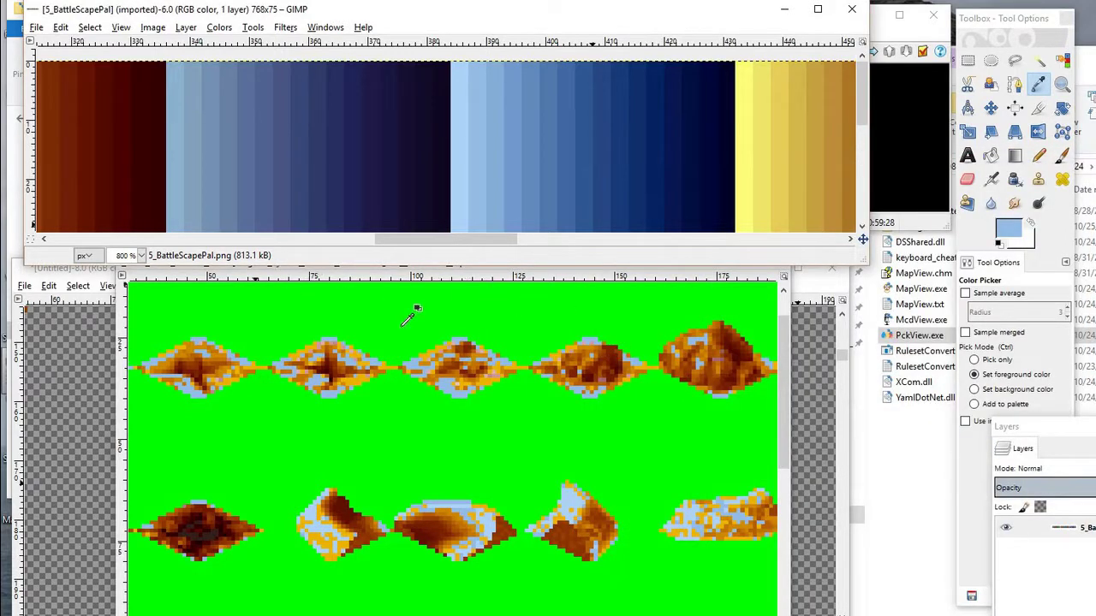
Start a further Color Exchange on MARS with brown 8c3400, sampled from a second-row sprite, as the source colour
{"action": "left_click", "coordinate": [365, 287]}
{"action": "left_click", "coordinate": [311, 261]}
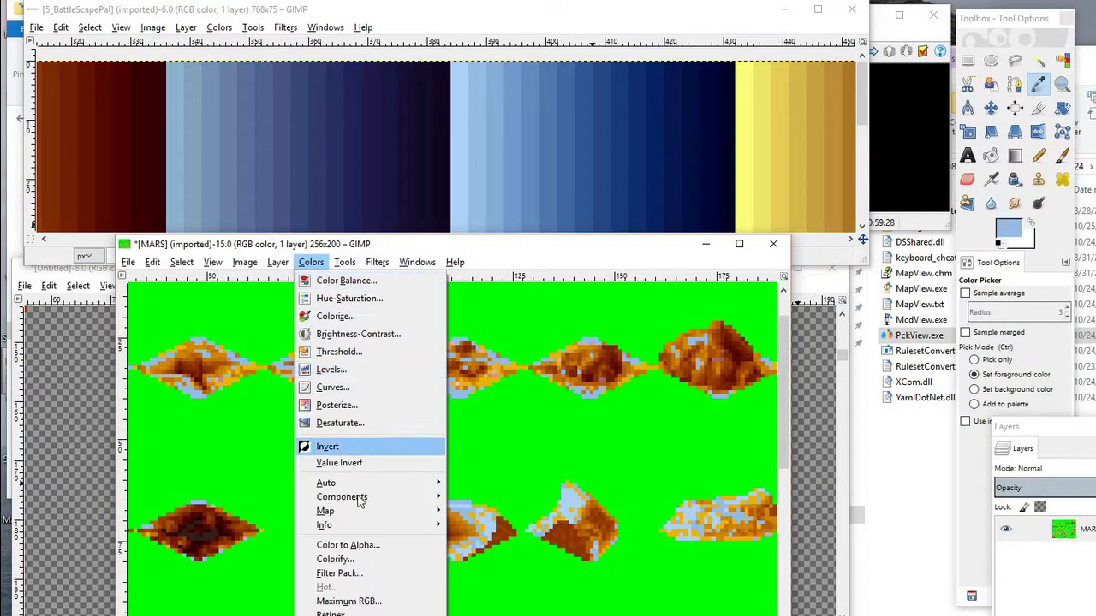
{"action": "mouse_move", "coordinate": [377, 513]}
{"action": "left_click", "coordinate": [502, 563]}
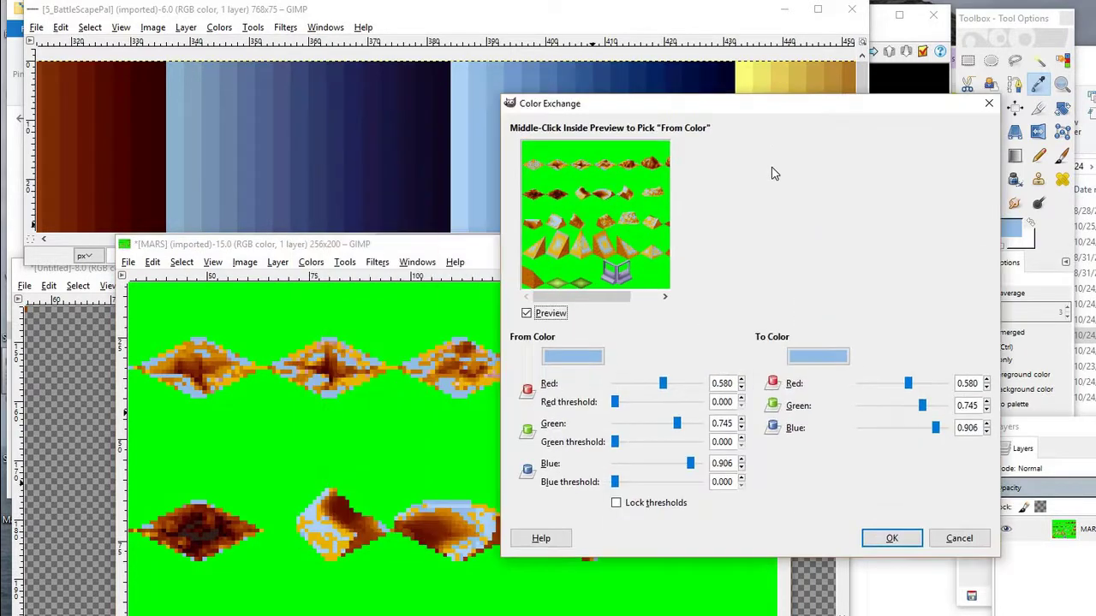
{"action": "left_click_drag", "start_coordinate": [773, 102], "coordinate": [864, 158]}
{"action": "left_click", "coordinate": [661, 413]}
{"action": "left_click", "coordinate": [968, 465]}
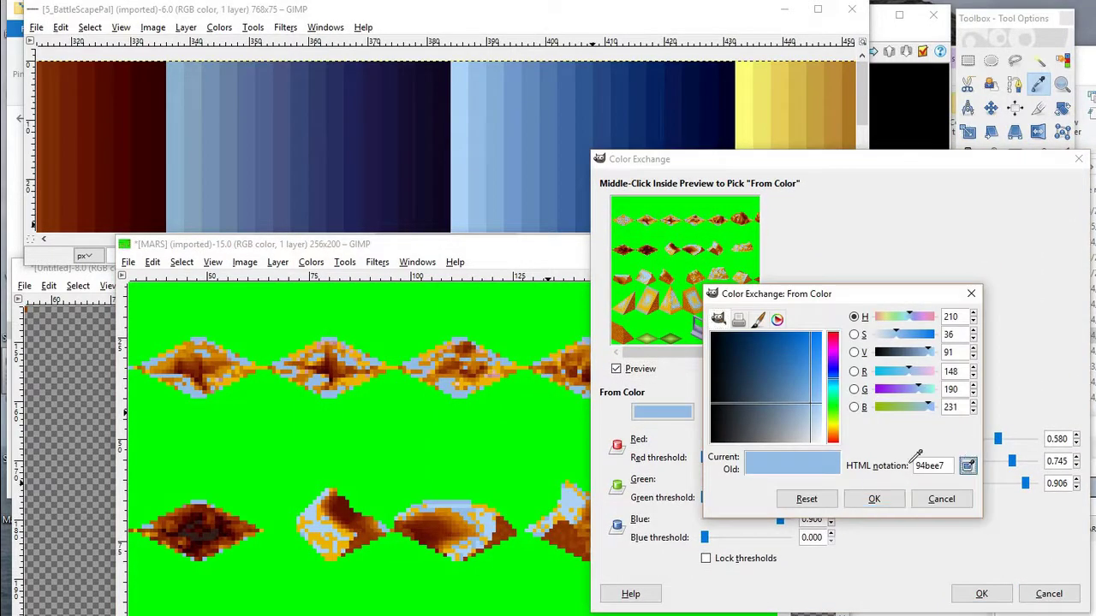
{"action": "left_click", "coordinate": [463, 514]}
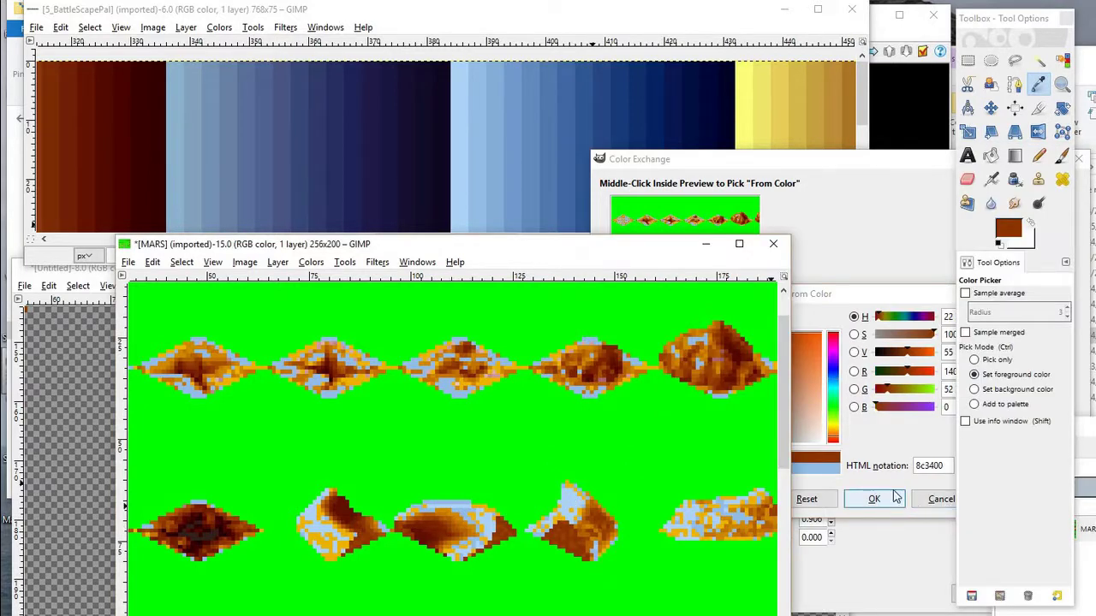
{"action": "left_click", "coordinate": [874, 499]}
Set the target colour to blue 84aed6, sampled from the palette image, and apply the exchange to the brown pixels
{"action": "left_click", "coordinate": [910, 411]}
{"action": "left_click", "coordinate": [967, 464]}
{"action": "left_click", "coordinate": [501, 107]}
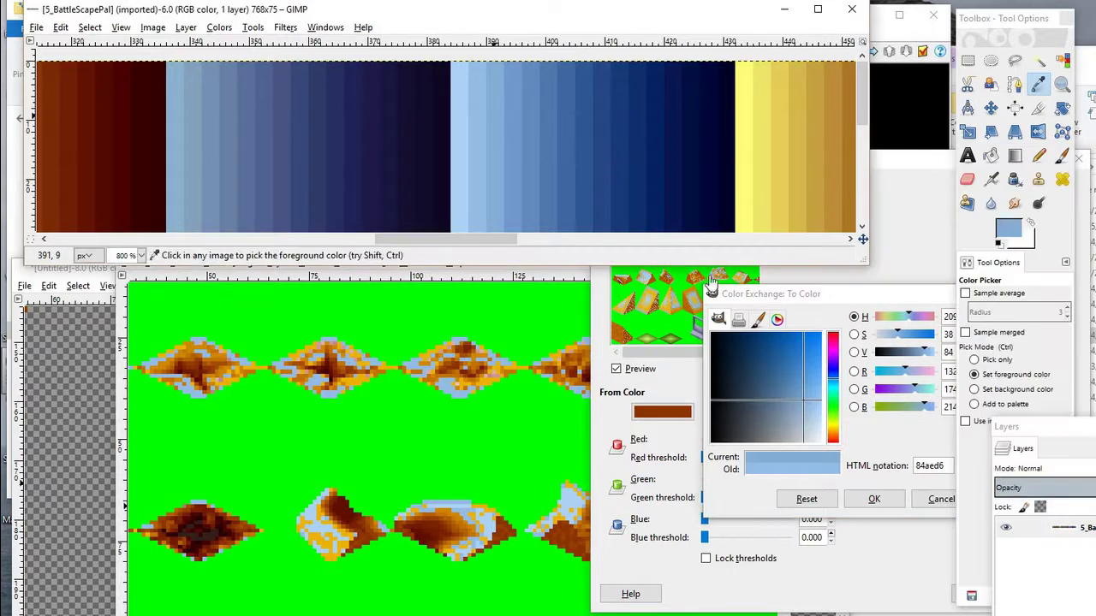
{"action": "left_click", "coordinate": [873, 500]}
{"action": "left_click", "coordinate": [981, 593]}
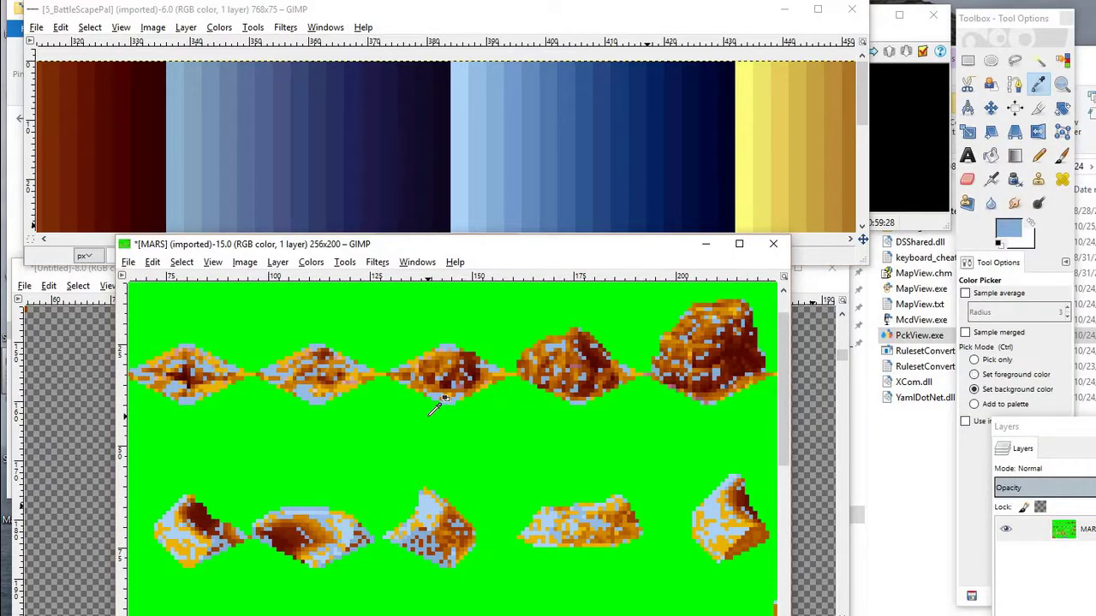
Export the recoloured spritesheet to quick&DIRTY as MARS_RUINED_2.PNG with the default PNG options
{"action": "scroll", "coordinate": [438, 404], "scroll_direction": "down", "scroll_amount": 4}
{"action": "scroll", "coordinate": [446, 512], "scroll_direction": "up", "scroll_amount": 2}
{"action": "key", "text": "ctrl"}
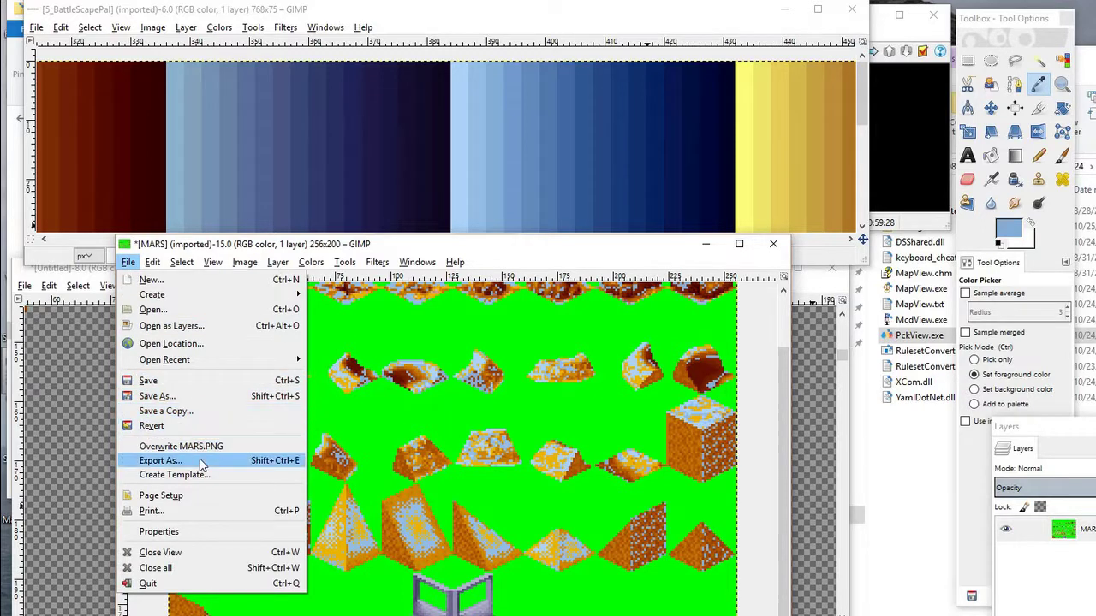
{"action": "left_click", "coordinate": [204, 456]}
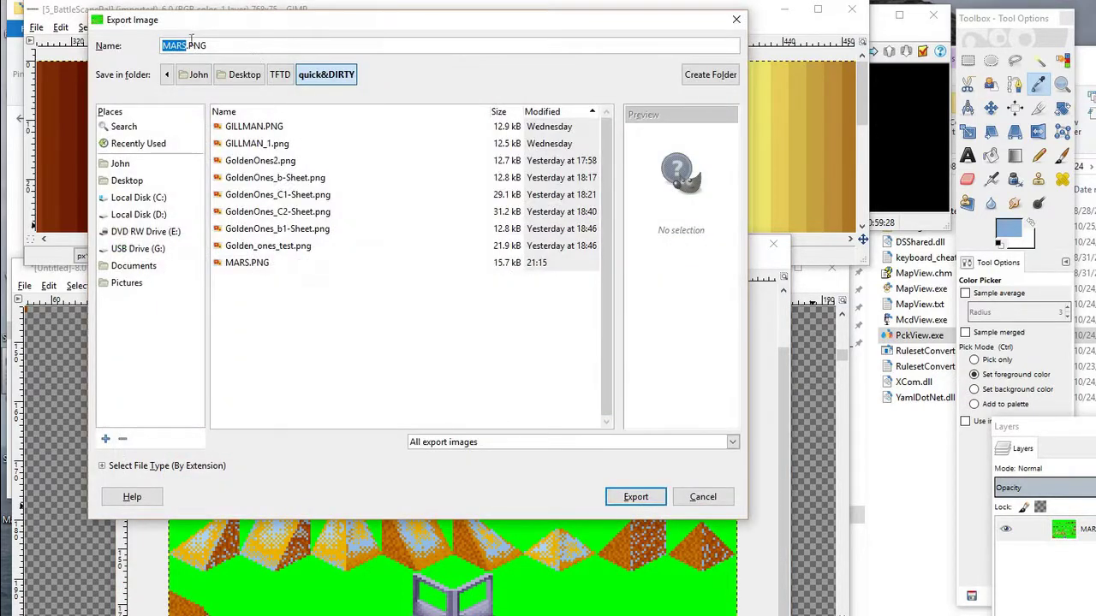
{"action": "left_click", "coordinate": [186, 45]}
{"action": "type", "text": "_CRA"}
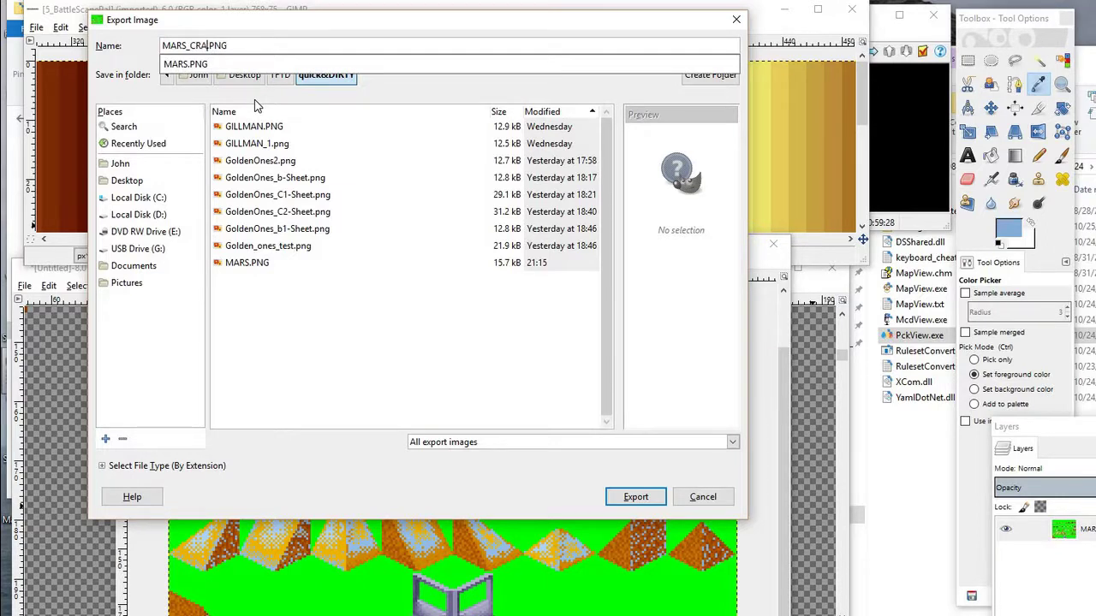
{"action": "key", "text": "BackSpace"}
{"action": "key", "text": "BackSpace"}
{"action": "type", "text": "RUINED_2"}
{"action": "left_click", "coordinate": [631, 502]}
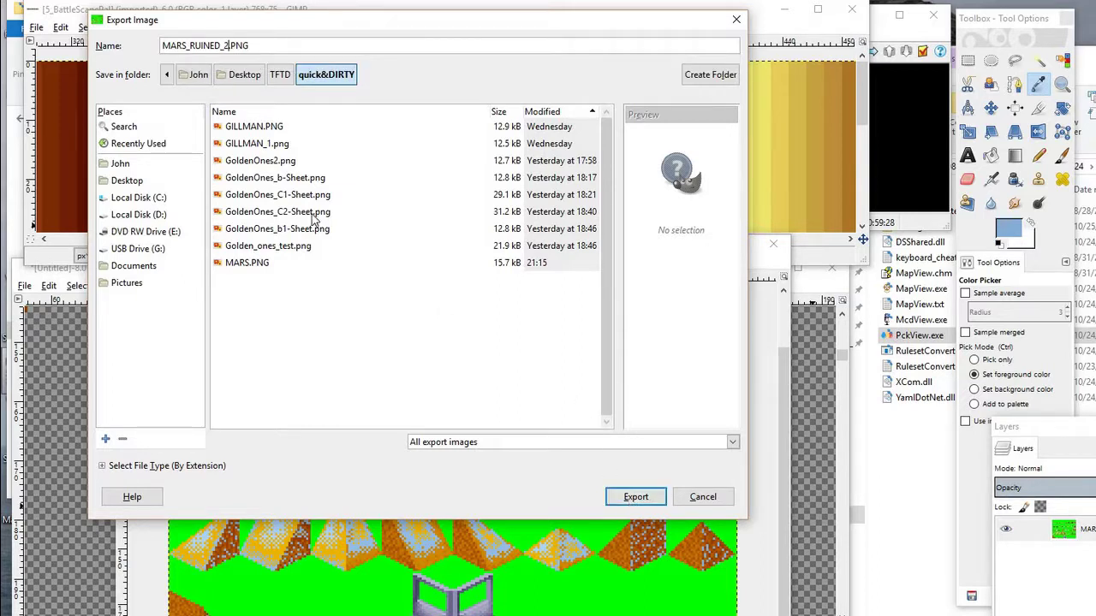
{"action": "left_click", "coordinate": [617, 498]}
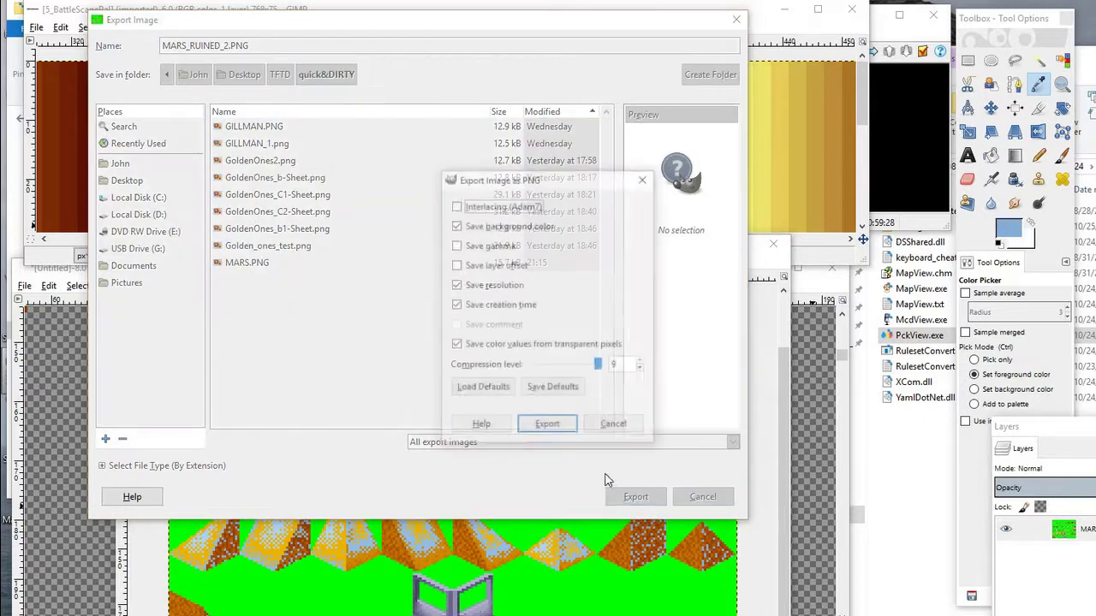
{"action": "left_click", "coordinate": [546, 426]}
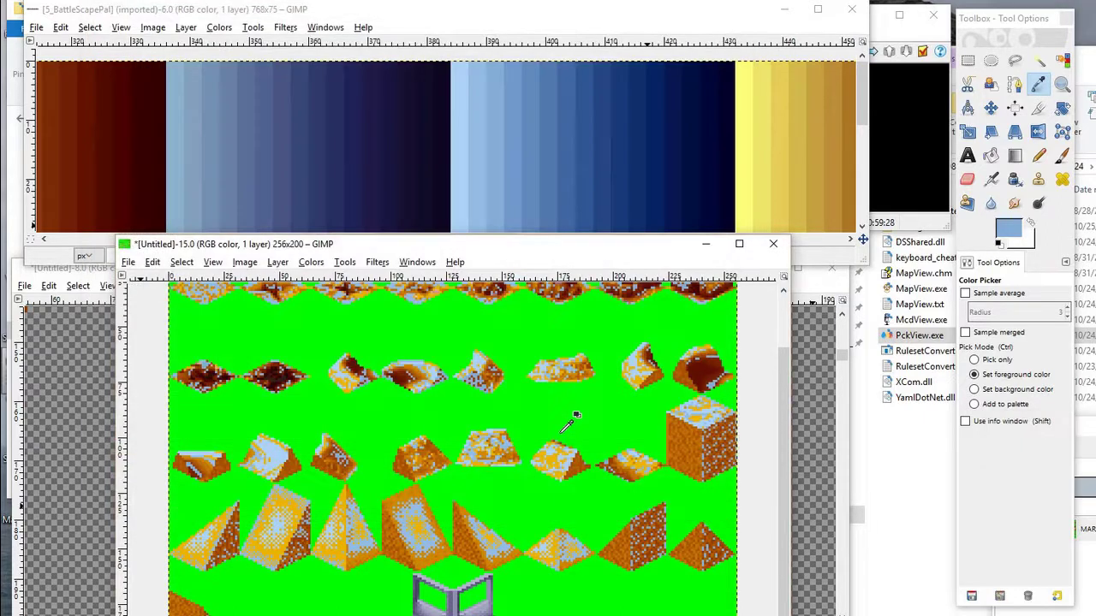
Minimise the spritesheet, BattleScape palette and Untitled GIMP windows to uncover the quick&DIRTY folder
{"action": "left_click", "coordinate": [707, 244]}
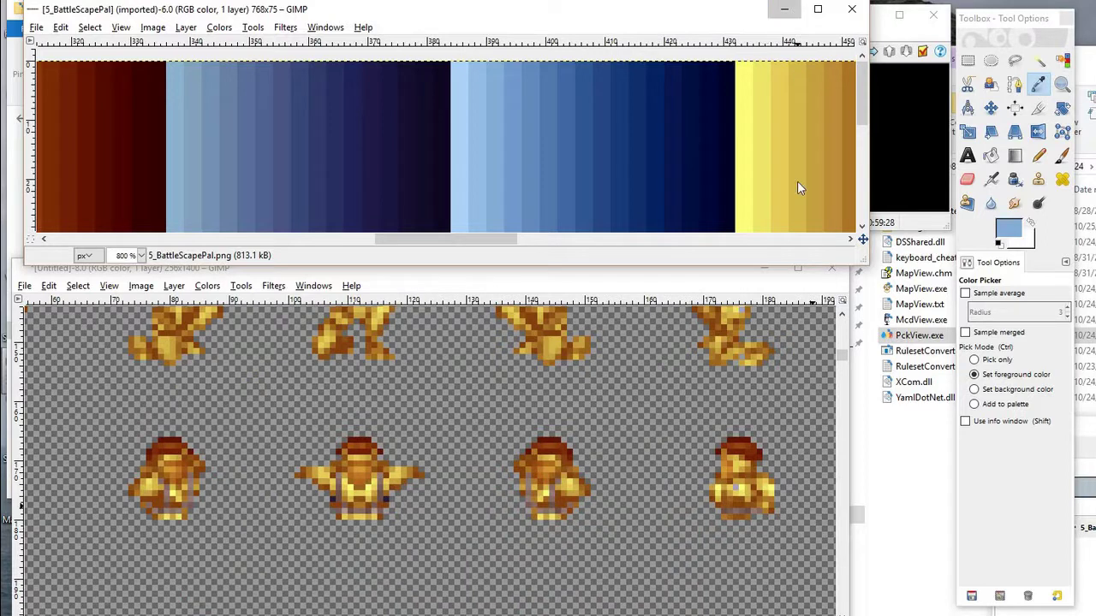
{"action": "left_click", "coordinate": [785, 9]}
{"action": "left_click", "coordinate": [767, 269]}
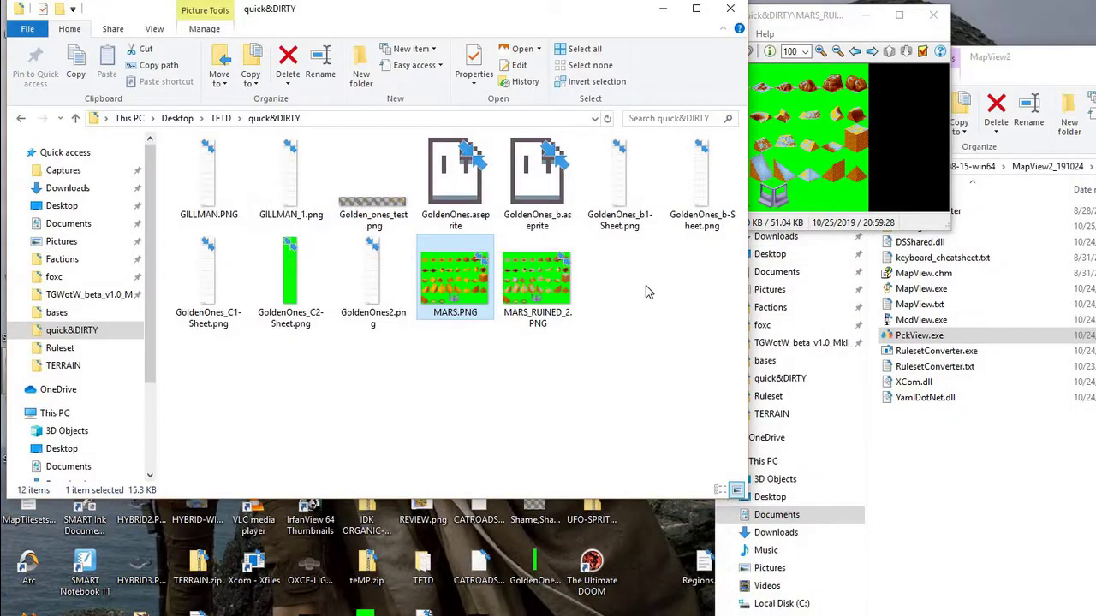
Preview MARS.PNG and MARS_RUINED_2.PNG in IrfanView's Open dialog, then open MARS_RUINED_2.PNG from quick&DIRTY
{"action": "left_click", "coordinate": [537, 274]}
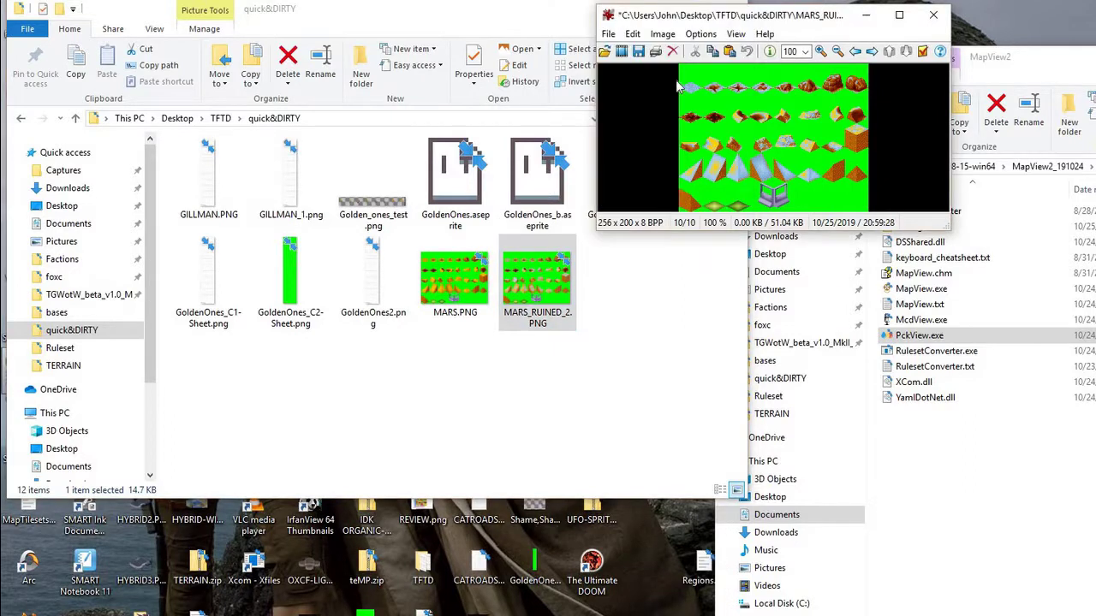
{"action": "key", "text": "o"}
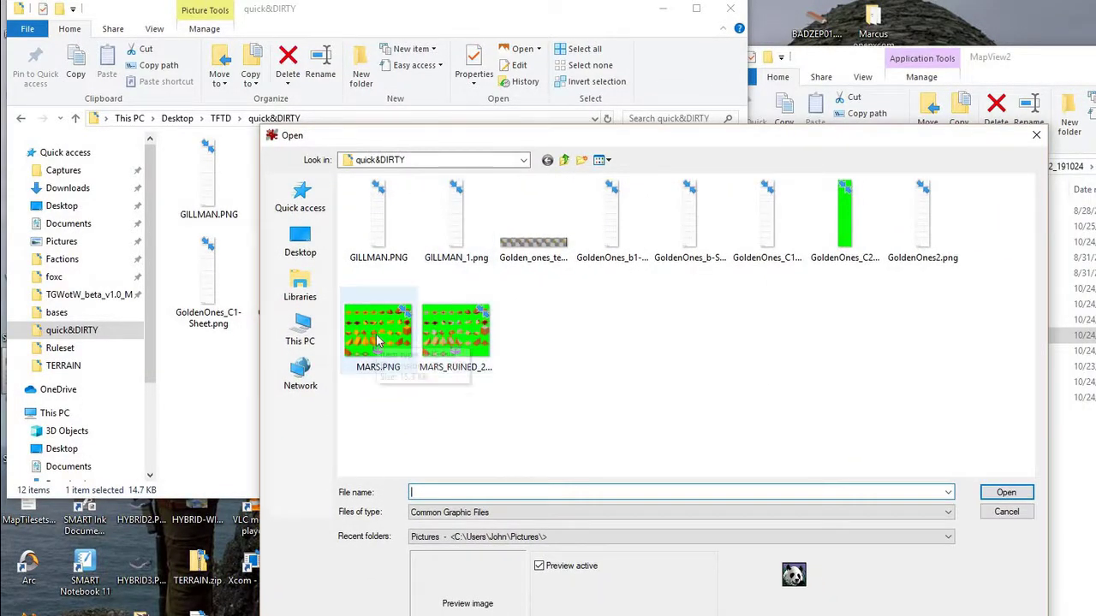
{"action": "left_click", "coordinate": [379, 341]}
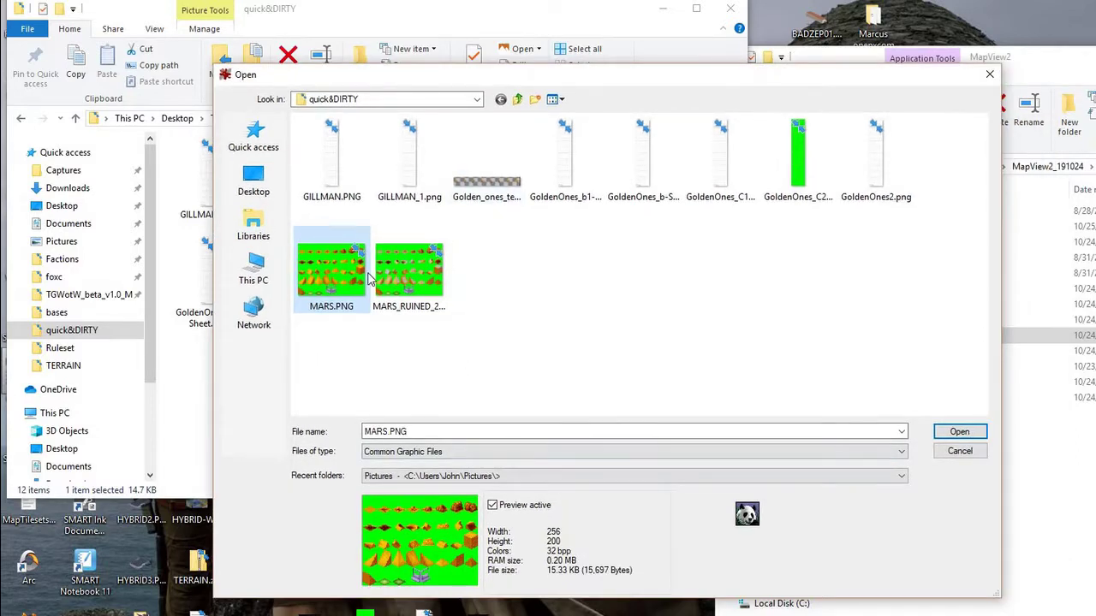
{"action": "left_click", "coordinate": [424, 285]}
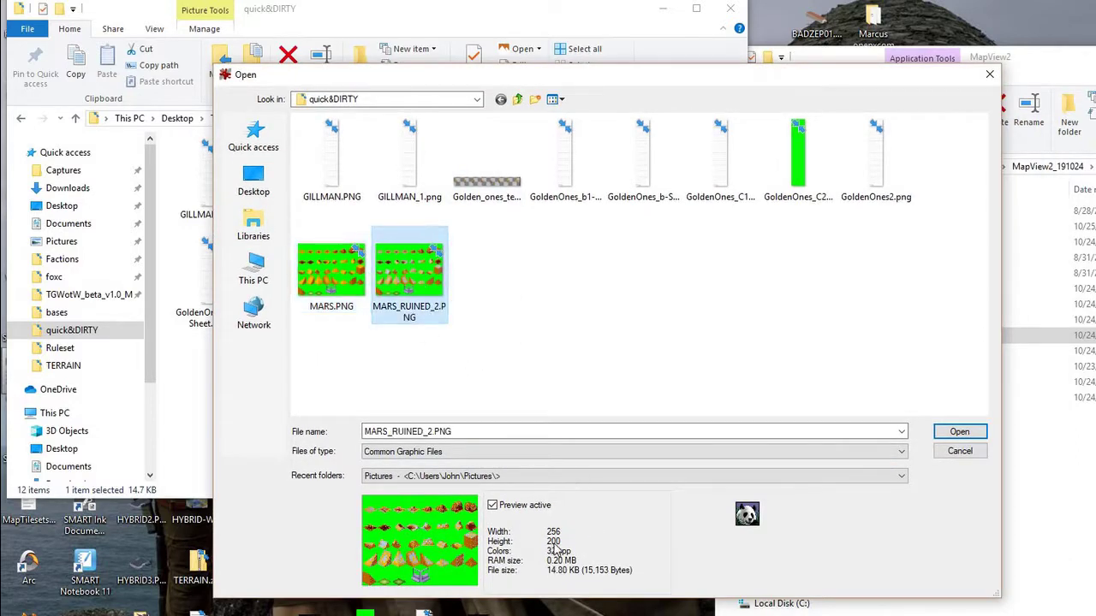
{"action": "left_click", "coordinate": [974, 432]}
{"action": "left_click_drag", "start_coordinate": [698, 167], "coordinate": [437, 158]}
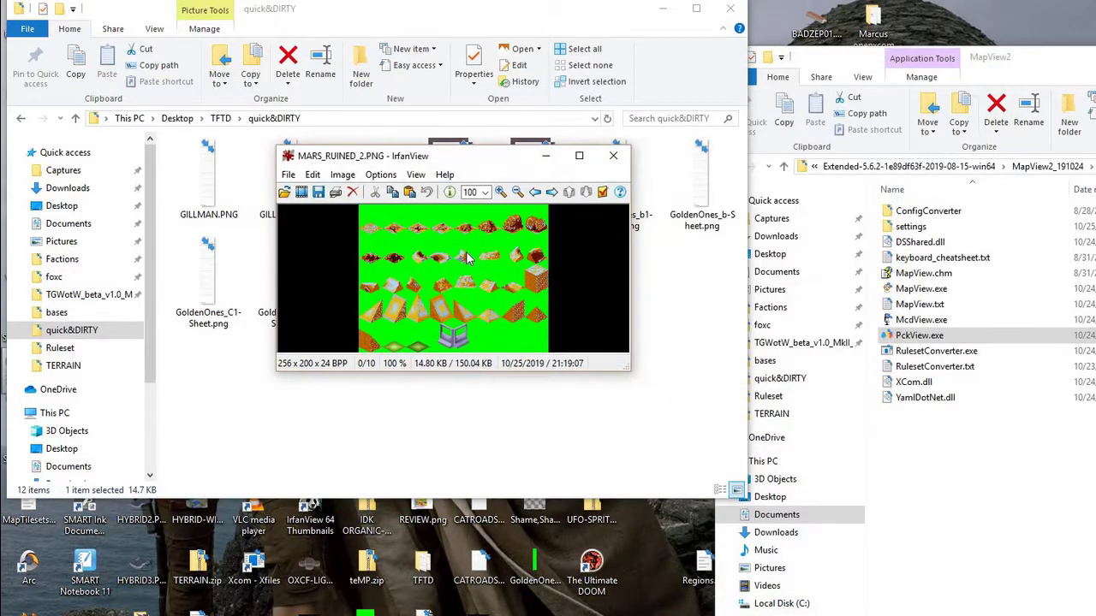
Import the PAL_BATTLESCAPE_SAFE.pal palette from the UFO-JASC-SAFE folder into the MARS_RUINED_2.PNG image
{"action": "left_click", "coordinate": [345, 176]}
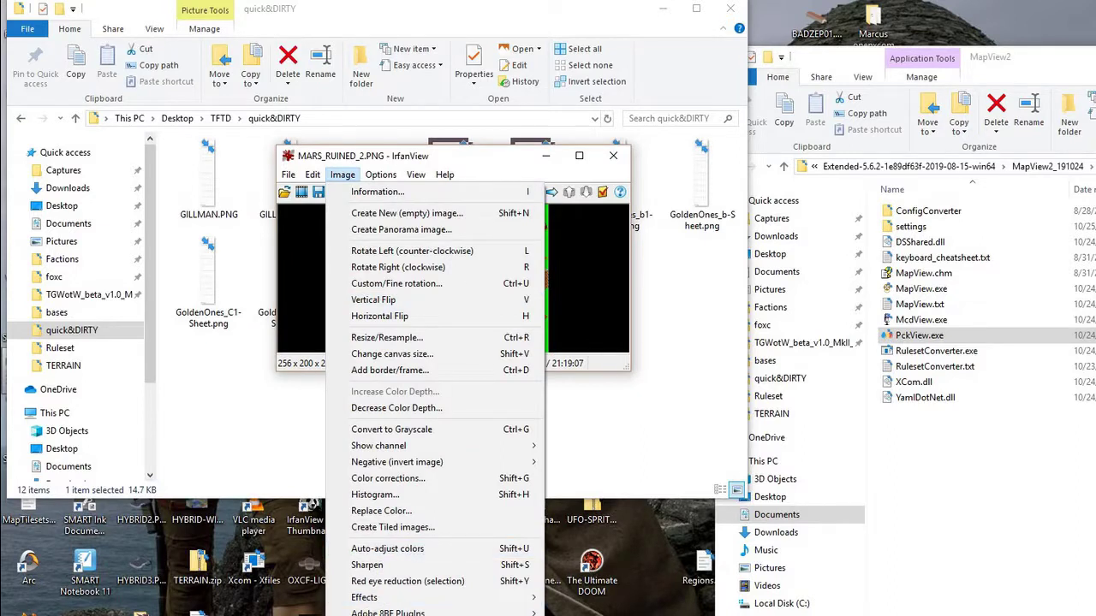
{"action": "left_click", "coordinate": [555, 189]}
{"action": "left_click_drag", "start_coordinate": [419, 158], "coordinate": [313, 38]}
{"action": "left_click", "coordinate": [236, 55]}
{"action": "mouse_move", "coordinate": [323, 537]}
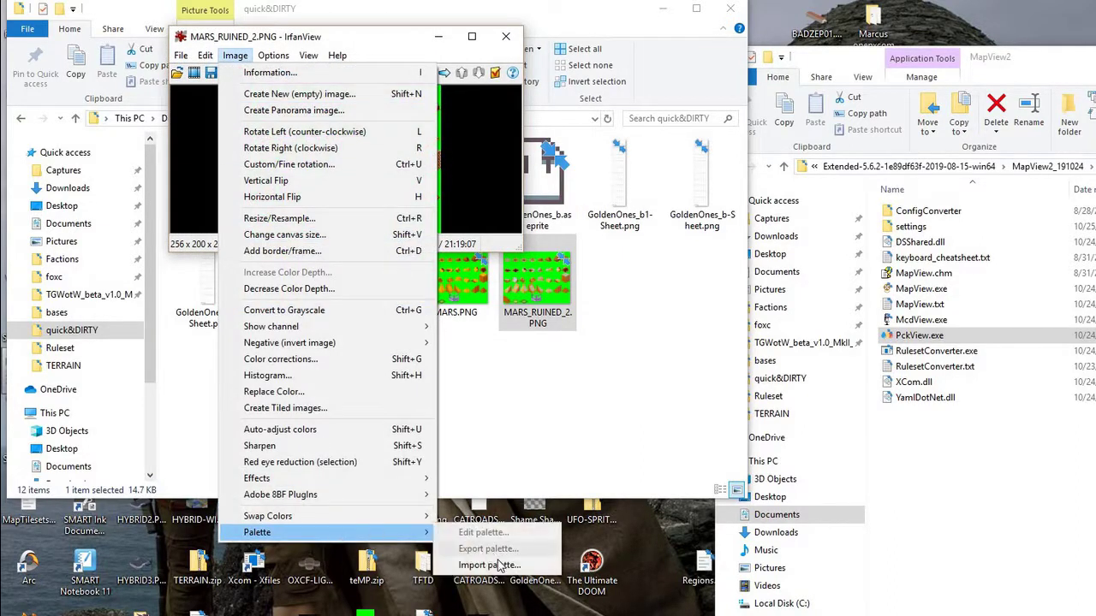
{"action": "left_click", "coordinate": [489, 565]}
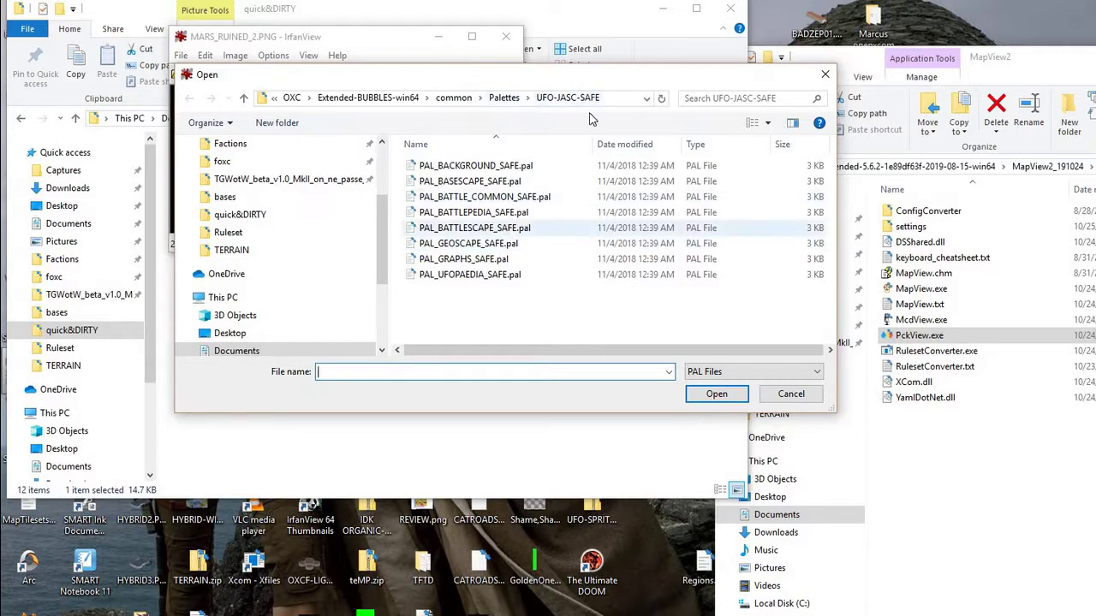
{"action": "left_click", "coordinate": [448, 228]}
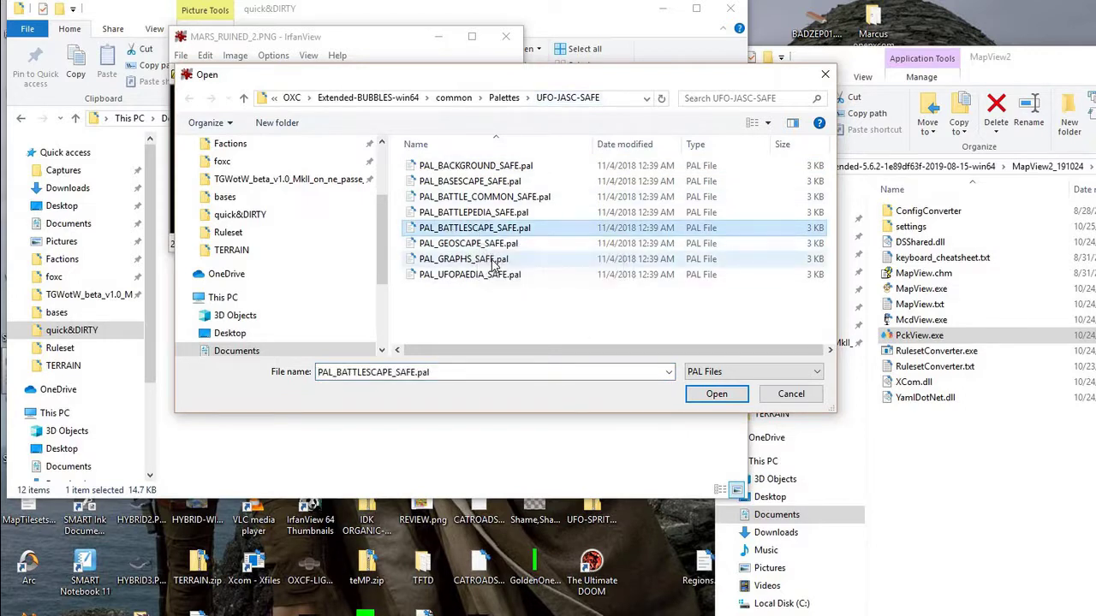
{"action": "left_click", "coordinate": [716, 394]}
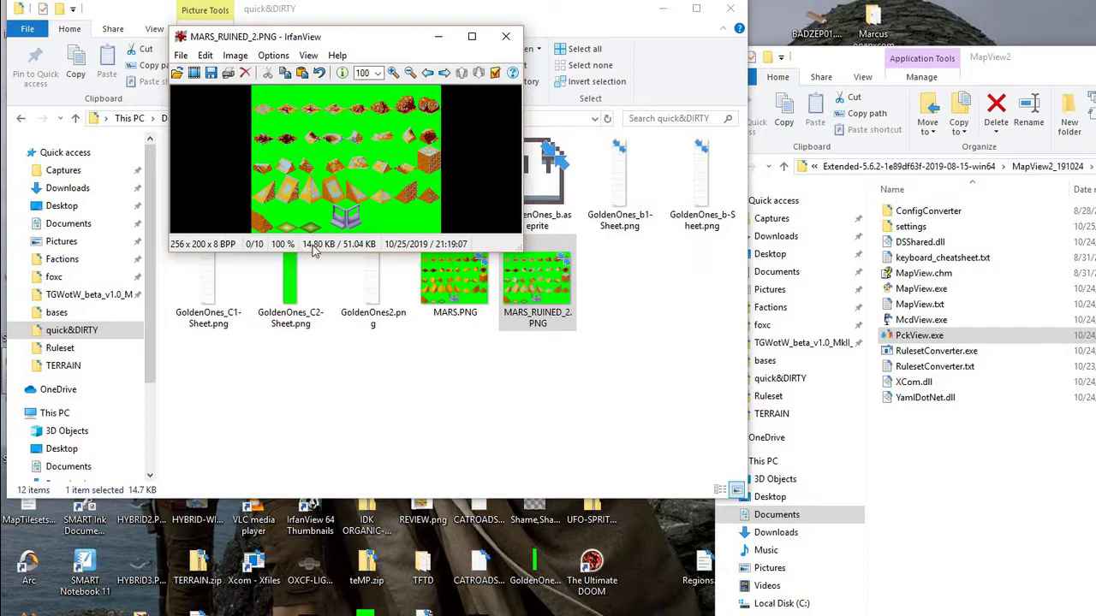
Save the image as MARS_RUINED_2a.png in quick&DIRTY, minimise the viewer and select the new file in the folder
{"action": "left_click", "coordinate": [181, 55]}
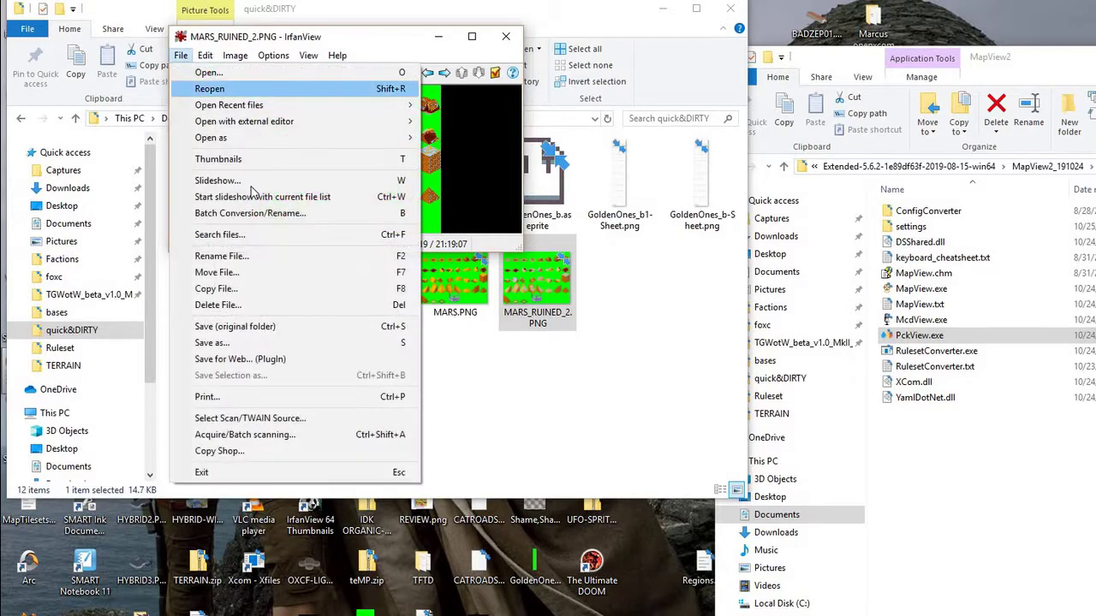
{"action": "left_click", "coordinate": [264, 342]}
{"action": "left_click", "coordinate": [435, 525]}
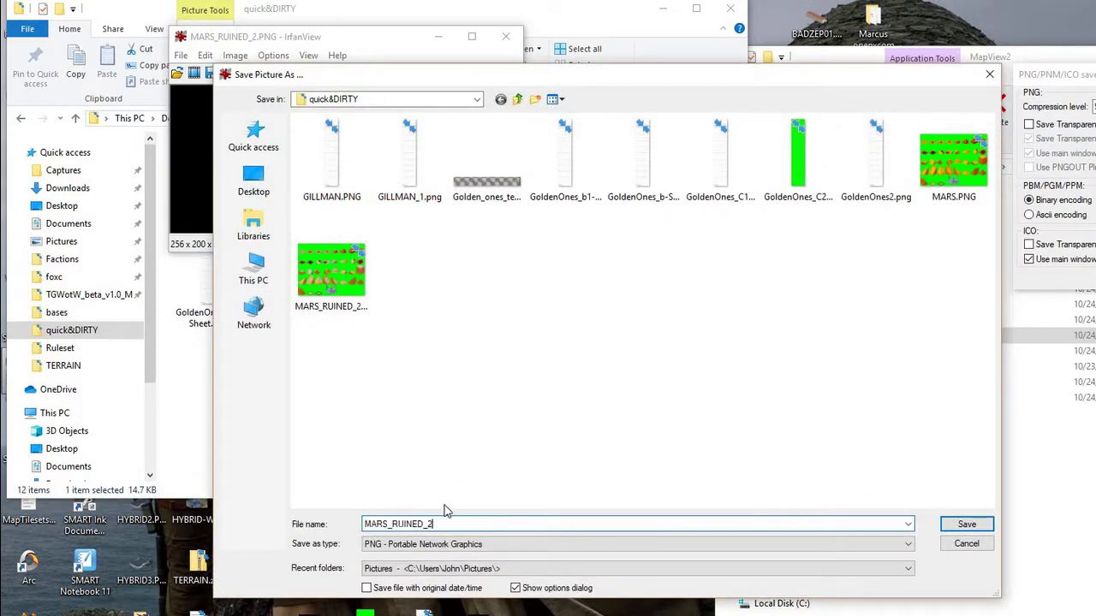
{"action": "type", "text": "a"}
{"action": "key", "text": "Return"}
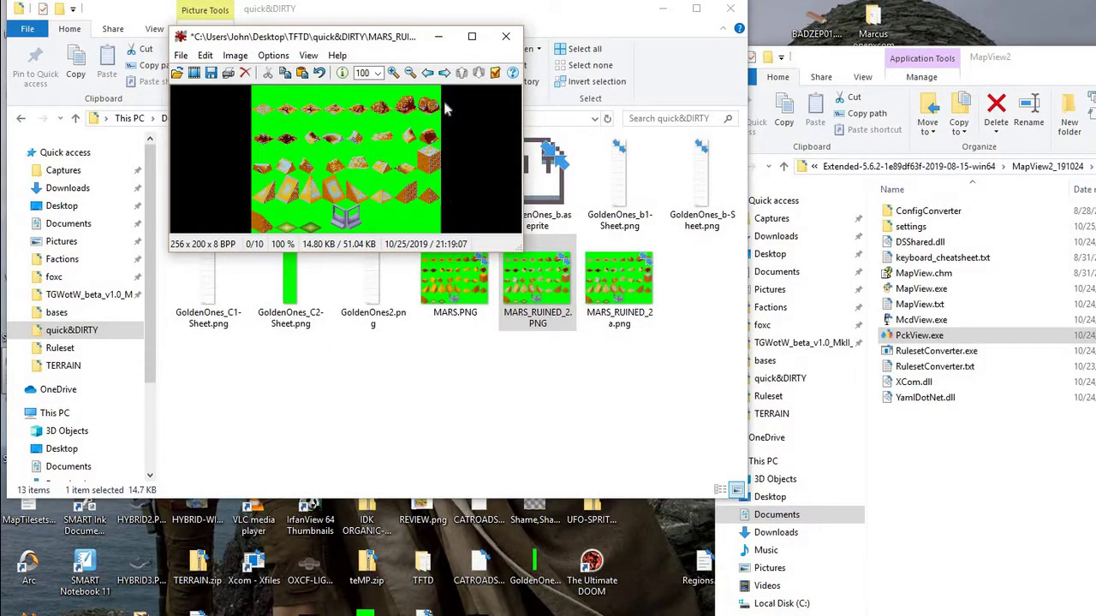
{"action": "left_click", "coordinate": [437, 36]}
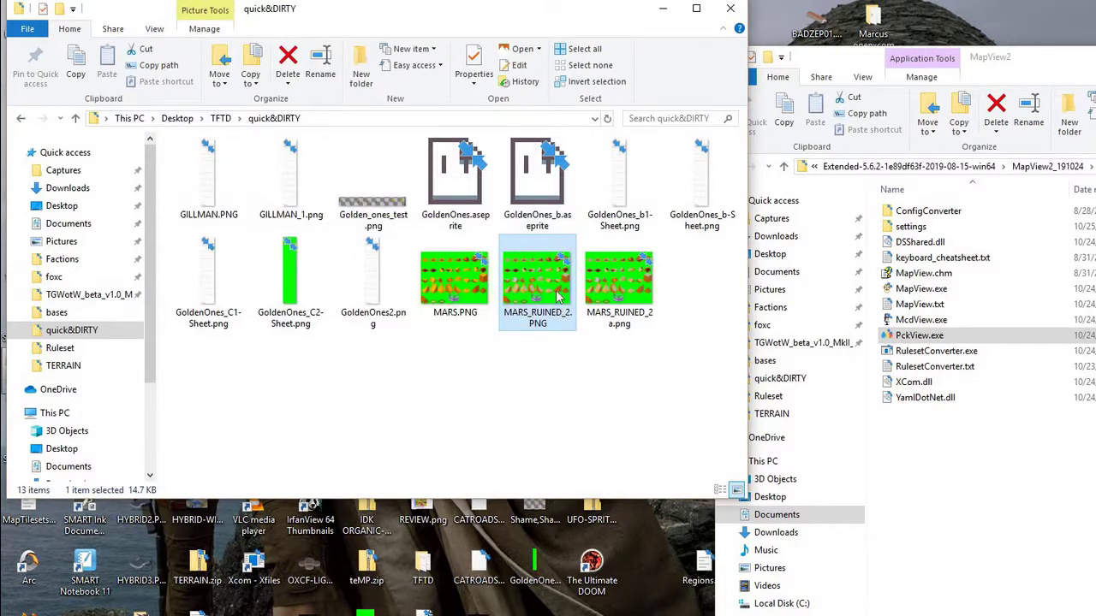
{"action": "left_click", "coordinate": [633, 276]}
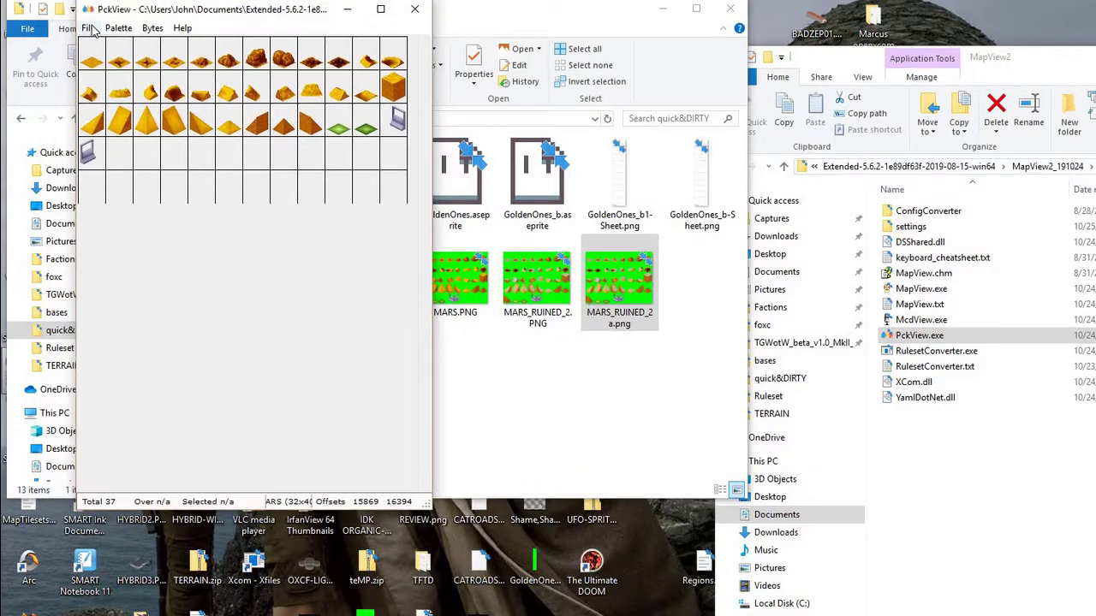
Switch to PckView and try to import MARS_RUINED_2.PNG as a spritesheet
{"action": "left_click", "coordinate": [89, 27]}
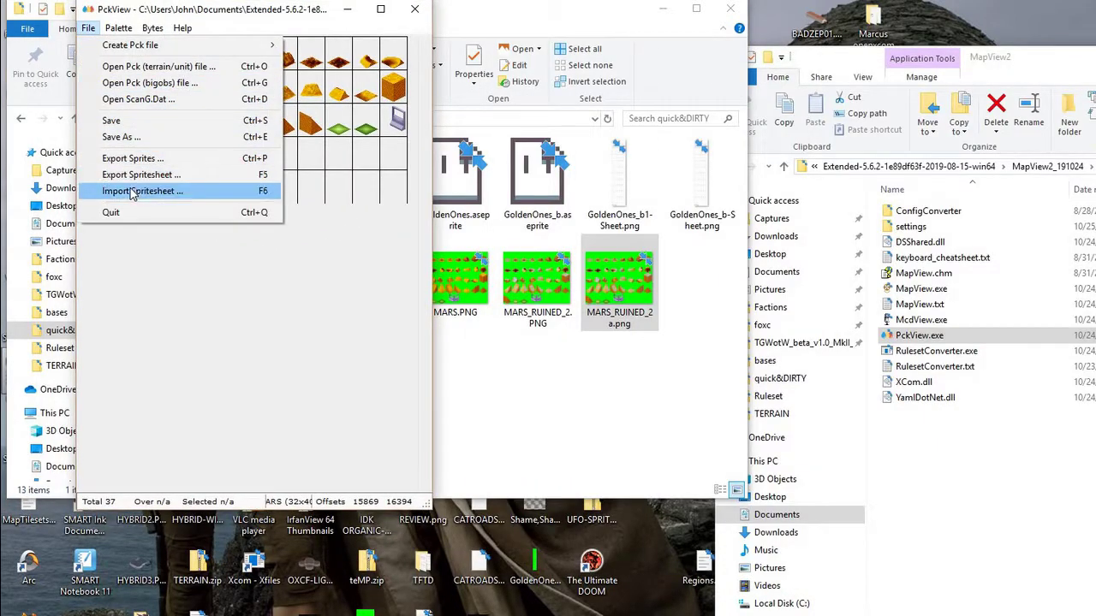
{"action": "left_click", "coordinate": [132, 190]}
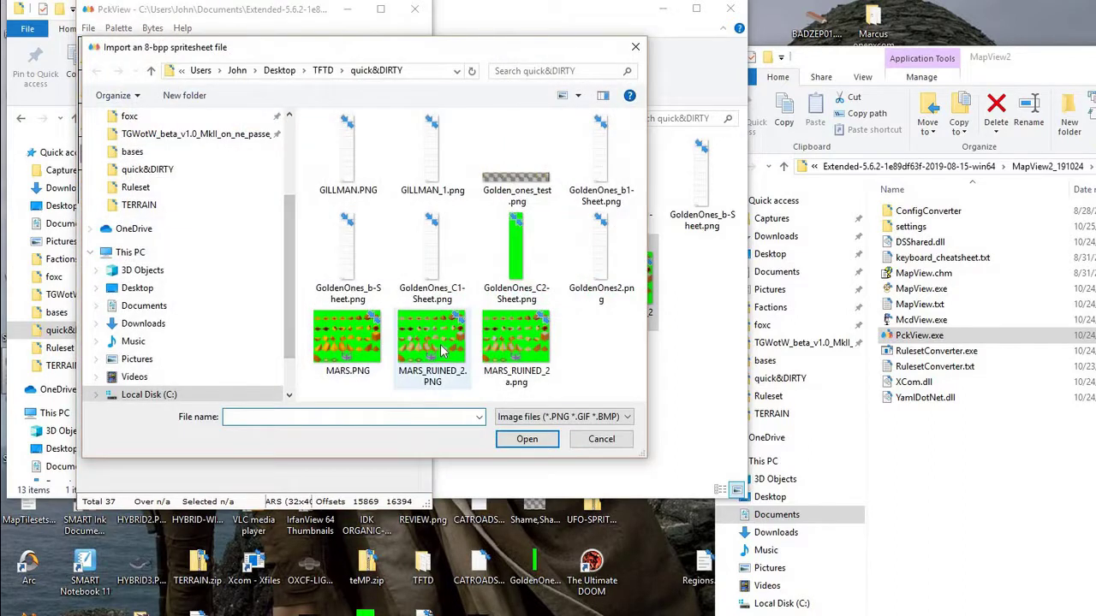
{"action": "left_click", "coordinate": [432, 342]}
{"action": "left_click", "coordinate": [511, 443]}
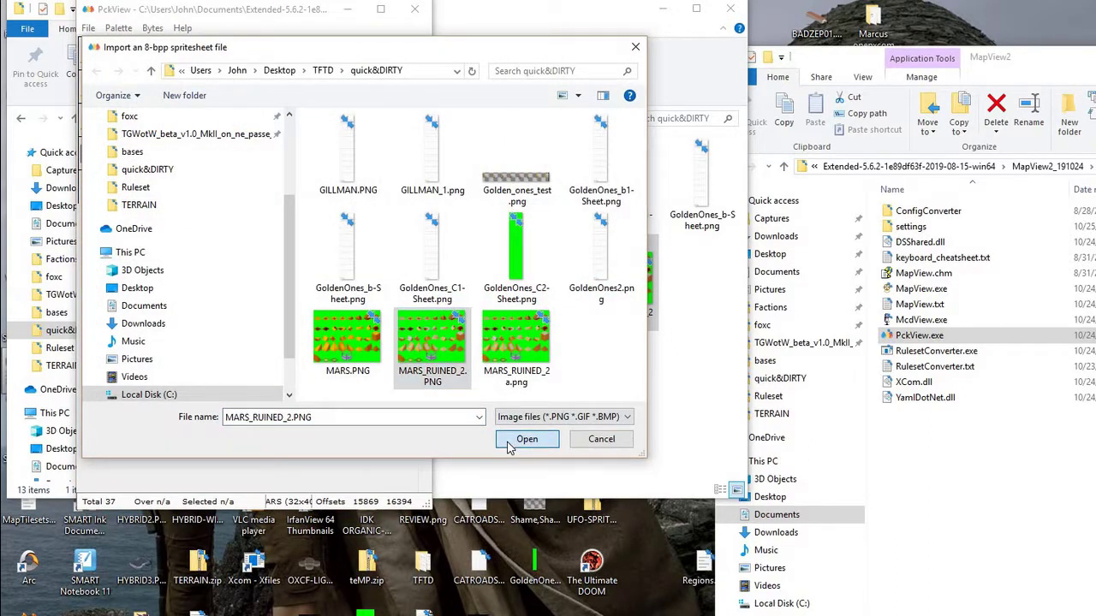
{"action": "left_click", "coordinate": [508, 441]}
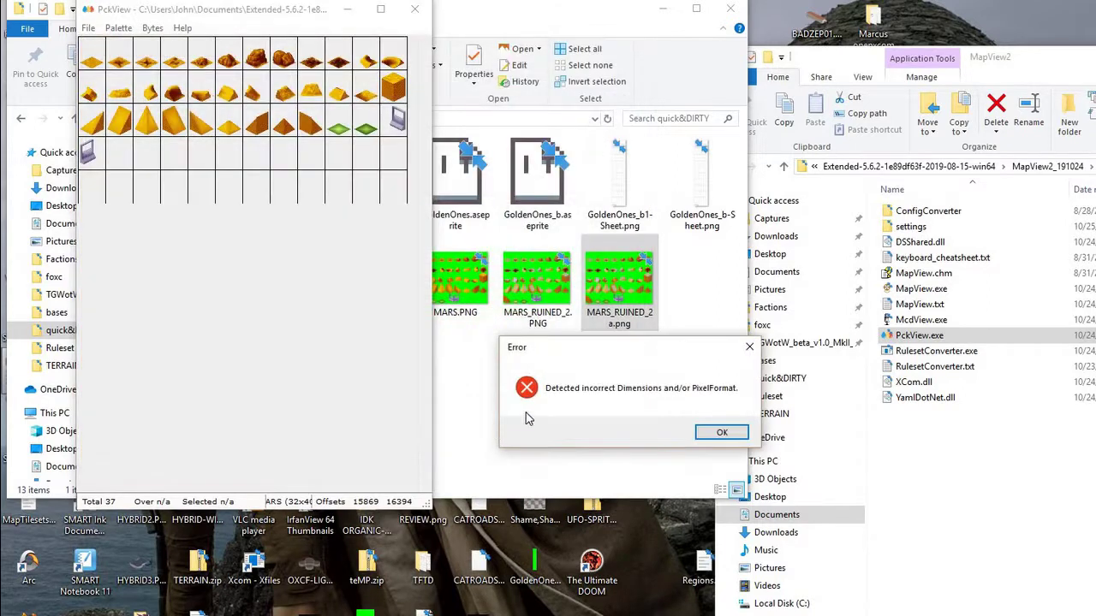
{"action": "left_click_drag", "start_coordinate": [629, 356], "coordinate": [265, 269]}
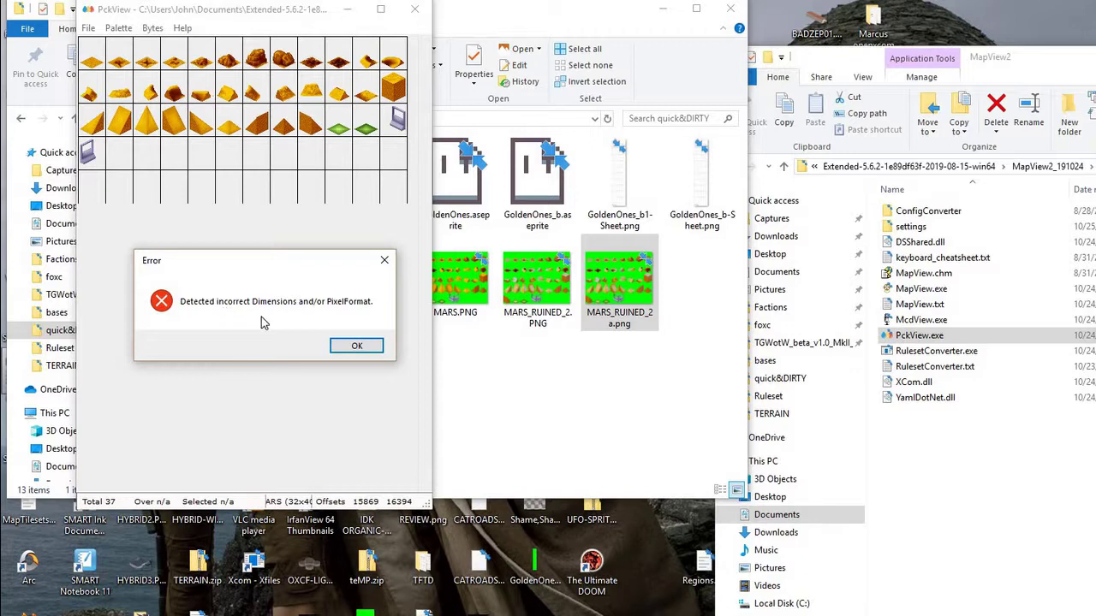
{"action": "left_click", "coordinate": [366, 345]}
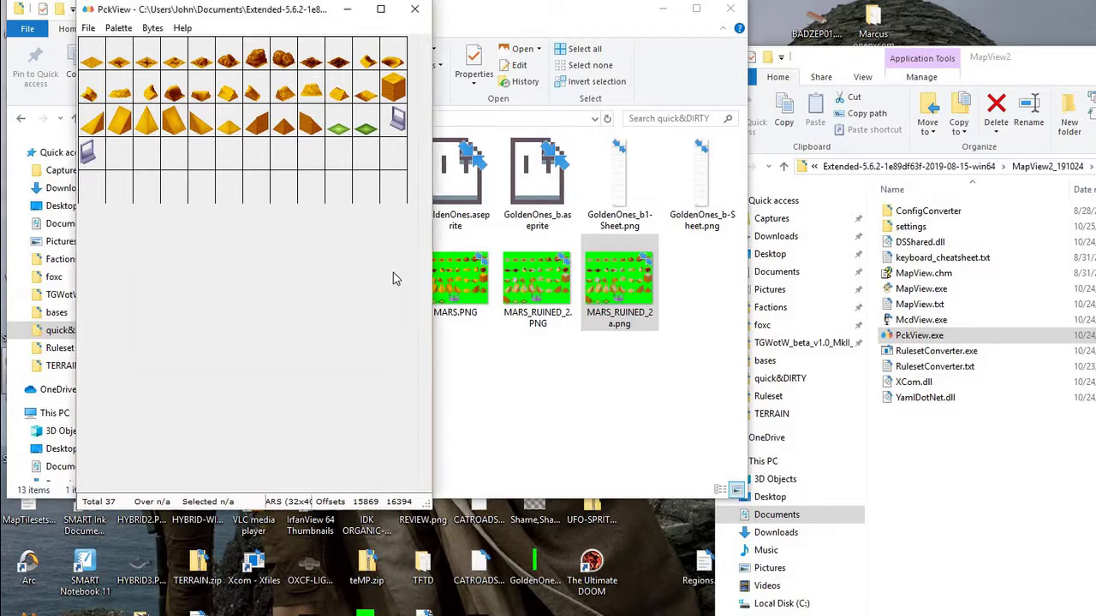
Import MARS_RUINED_2a.png as the spritesheet into the open MARS sprite set
{"action": "left_click", "coordinate": [88, 28]}
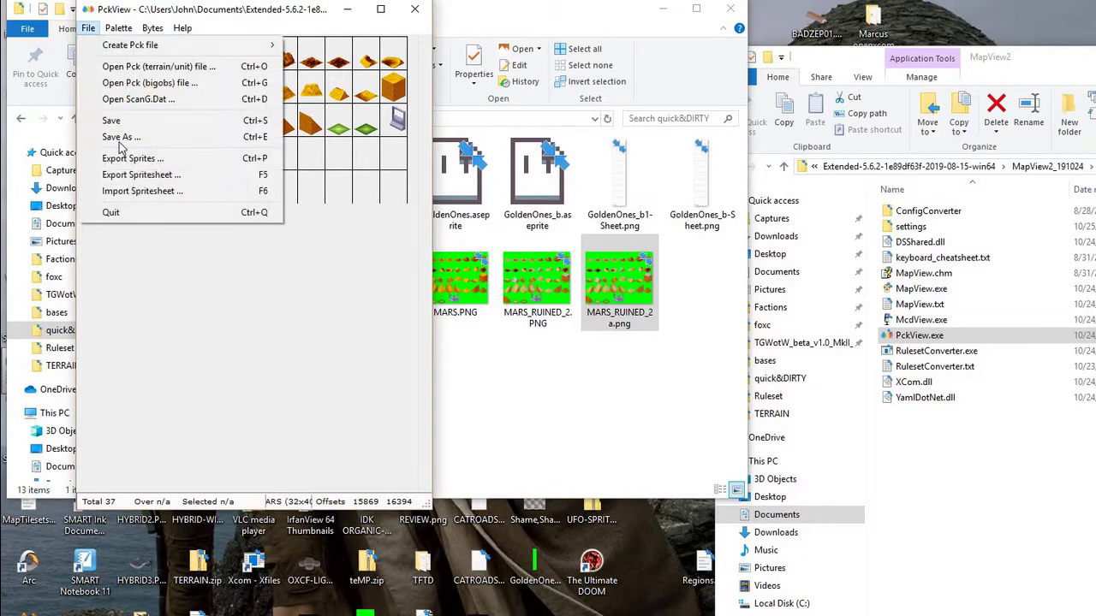
{"action": "left_click", "coordinate": [148, 191]}
{"action": "left_click", "coordinate": [516, 341]}
{"action": "left_click", "coordinate": [526, 439]}
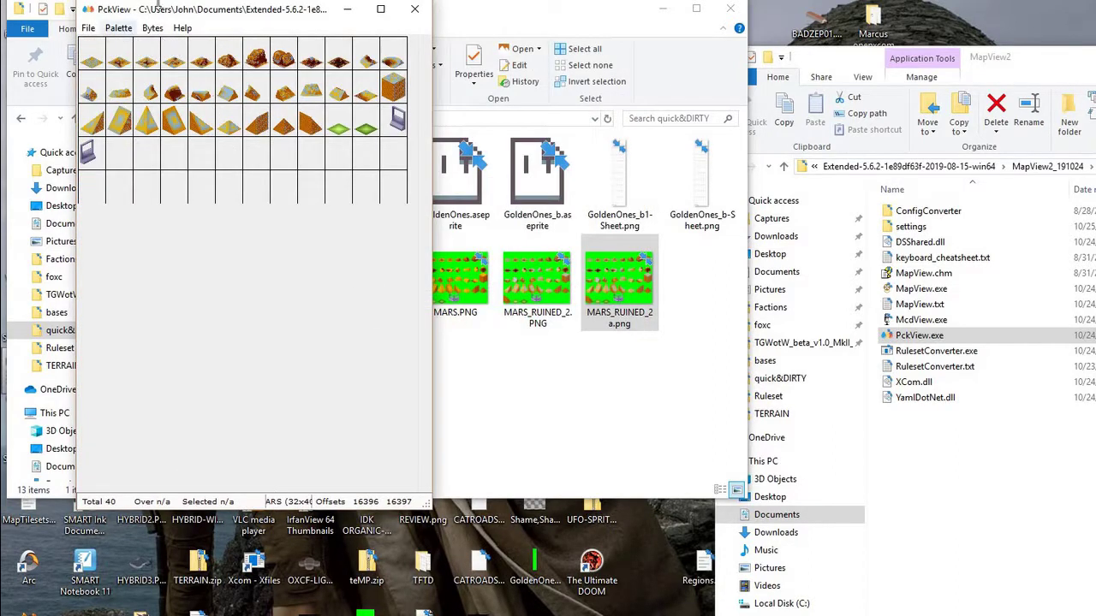
{"action": "left_click_drag", "start_coordinate": [259, 27], "coordinate": [350, 45]}
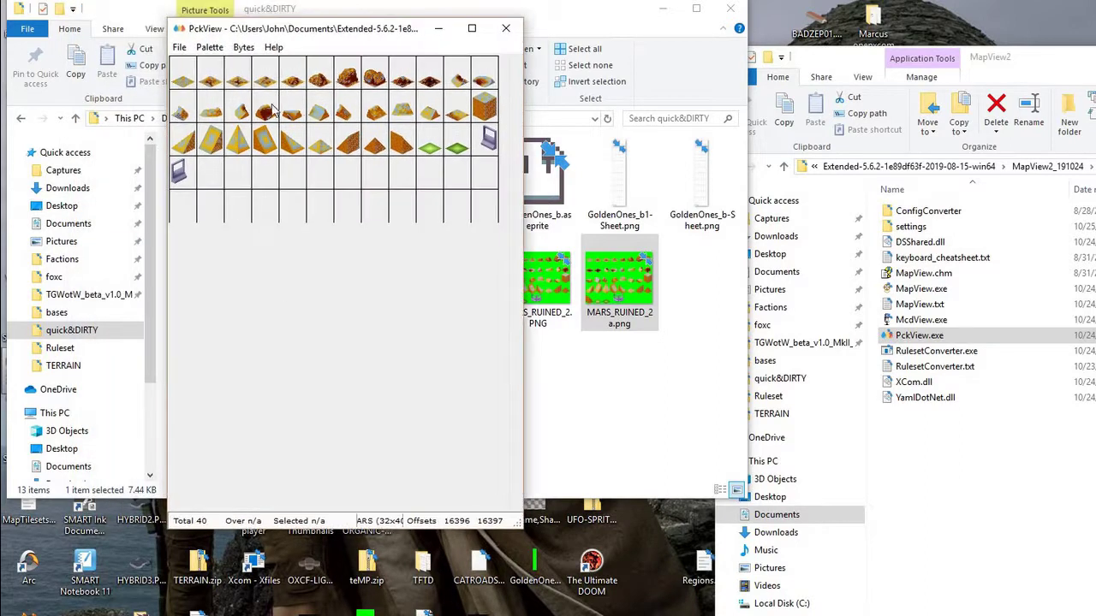
Examine the recoloured pixels of sprites 27, 21 and 23 one by one in the Sprite Editor, closing it after each
{"action": "left_click", "coordinate": [265, 149]}
{"action": "double_click", "coordinate": [276, 146]}
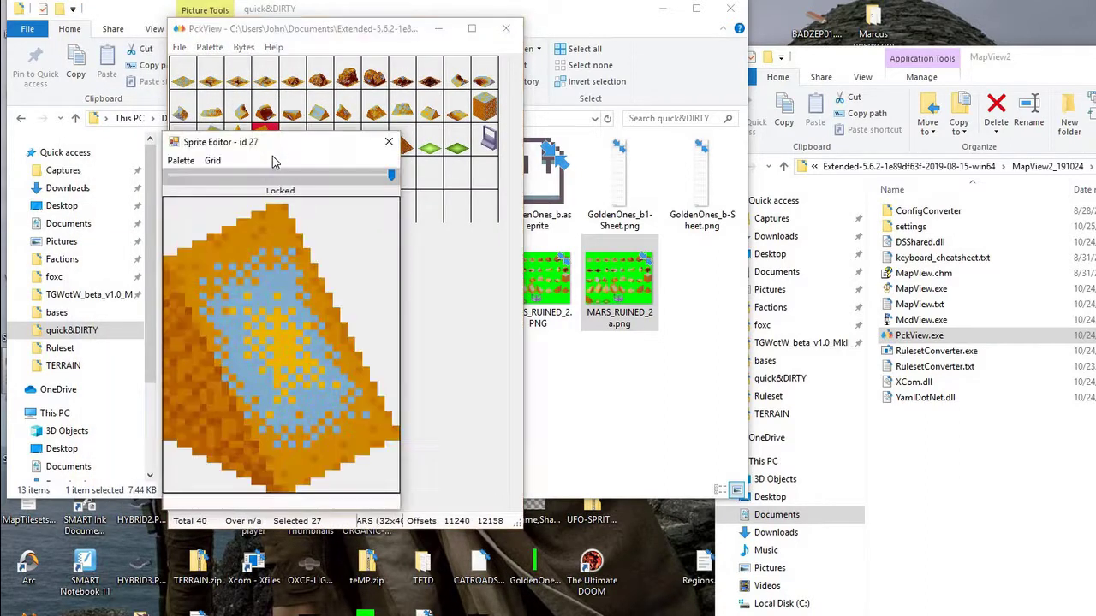
{"action": "left_click", "coordinate": [388, 141]}
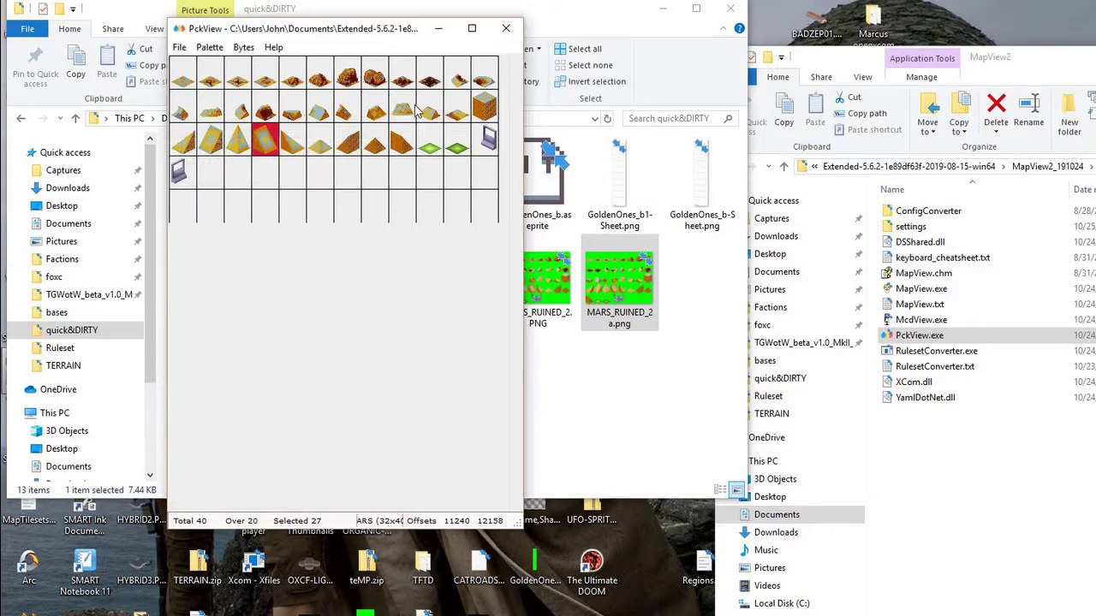
{"action": "left_click", "coordinate": [425, 111]}
{"action": "double_click", "coordinate": [427, 113]}
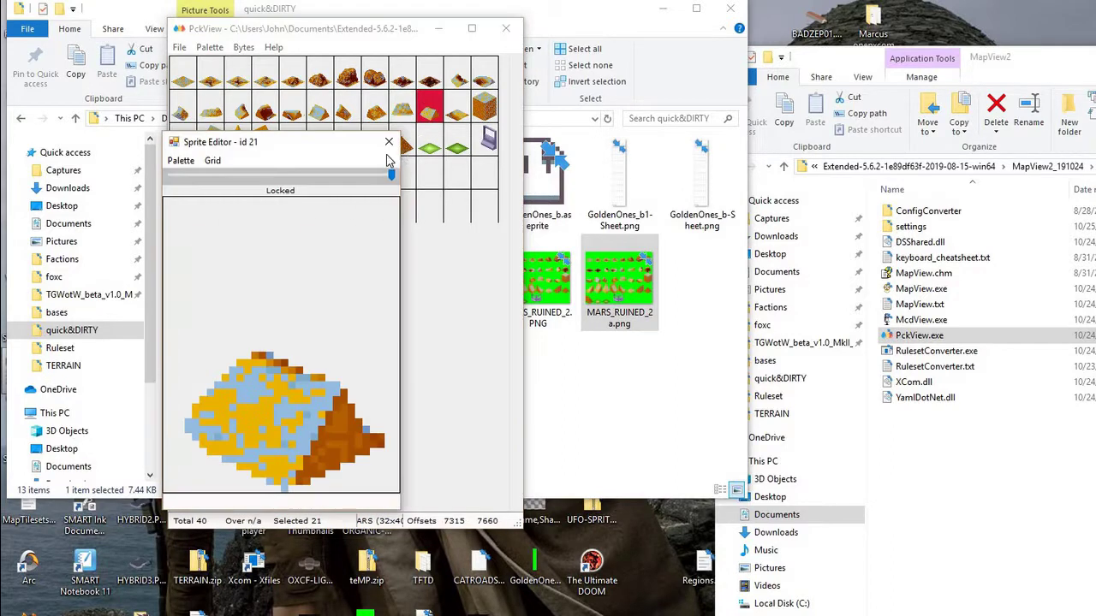
{"action": "left_click", "coordinate": [389, 142]}
{"action": "left_click", "coordinate": [479, 106]}
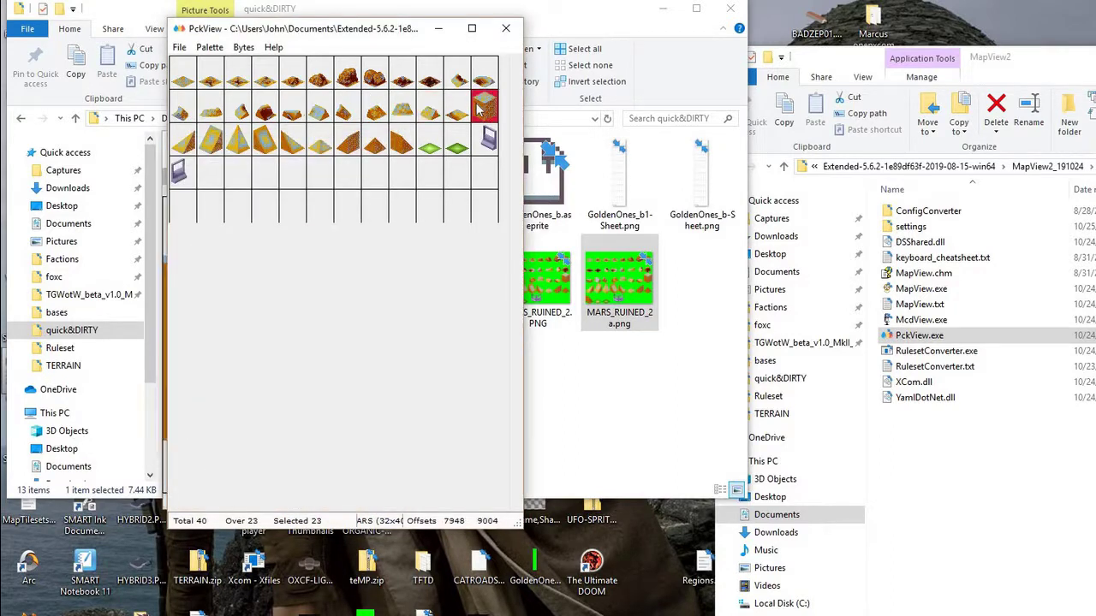
{"action": "left_click_drag", "start_coordinate": [485, 41], "coordinate": [699, 50]}
{"action": "left_click", "coordinate": [348, 153]}
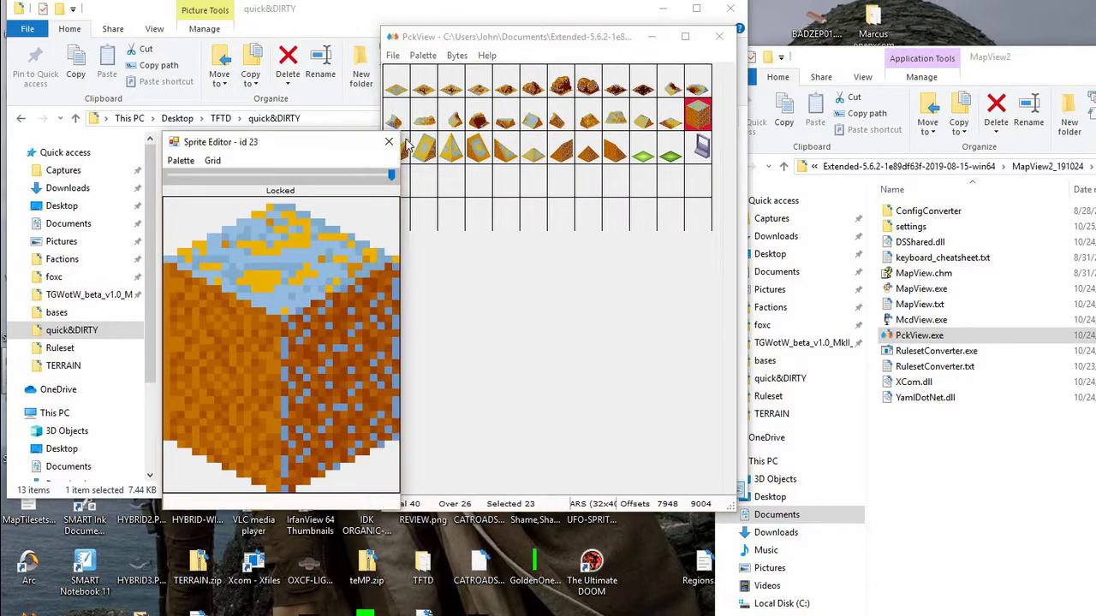
{"action": "left_click", "coordinate": [389, 141]}
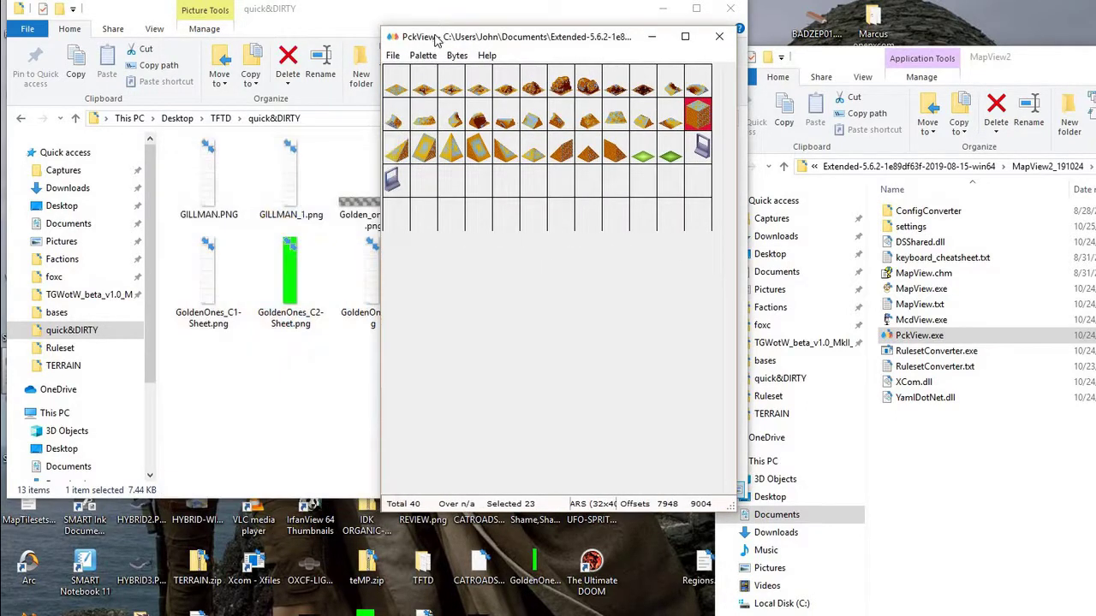
Save the imported sprite set as MARS_RUINED_2.PCK in the UFO TERRAIN folder
{"action": "left_click", "coordinate": [393, 55]}
{"action": "left_click", "coordinate": [443, 165]}
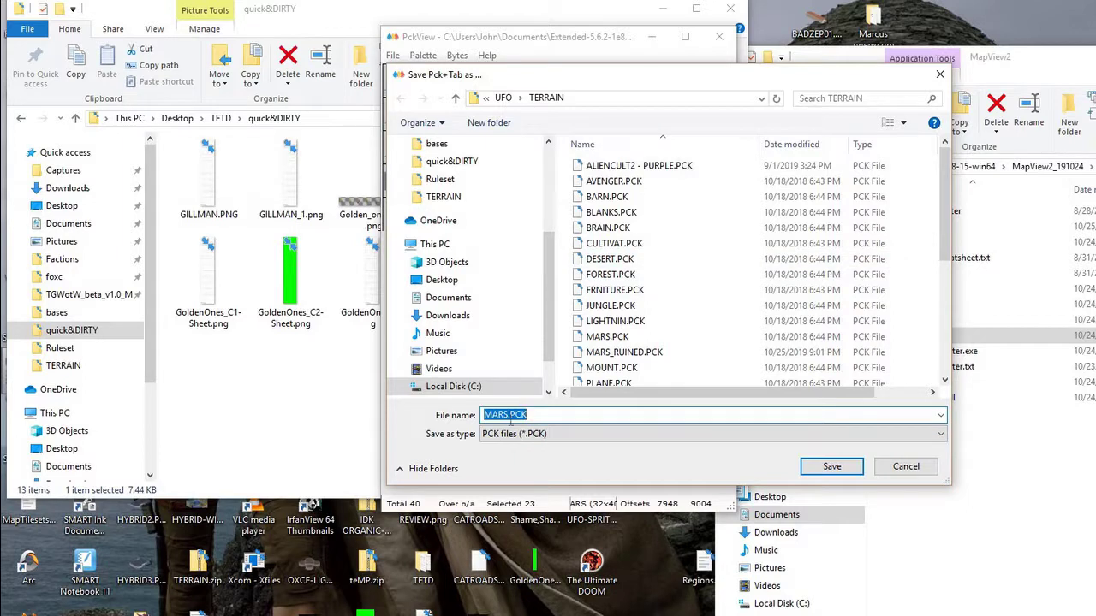
{"action": "left_click", "coordinate": [503, 415]}
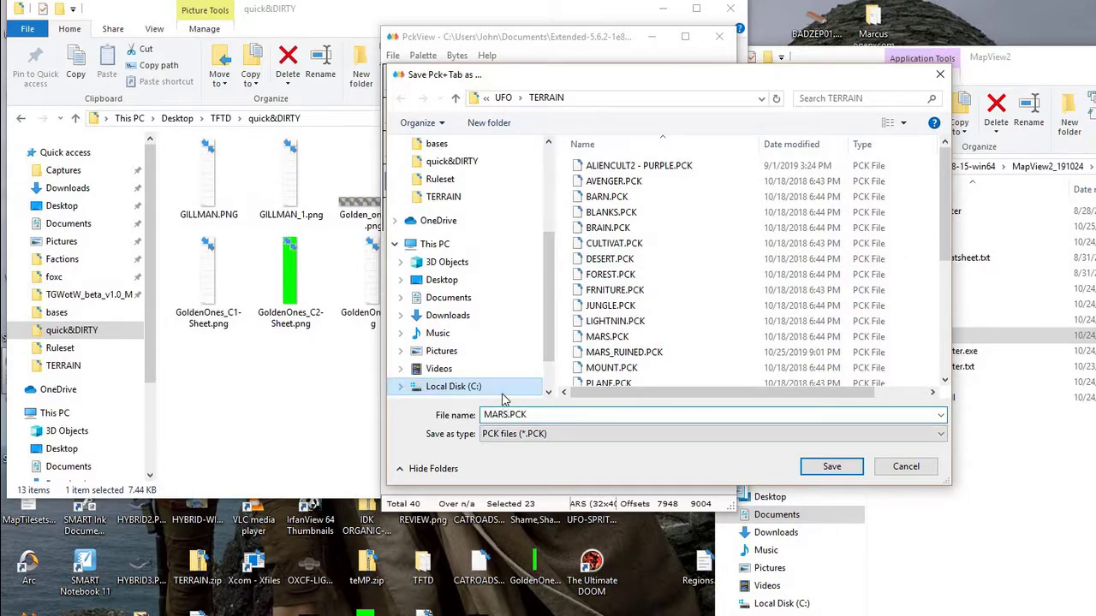
{"action": "type", "text": "_RUINED_2"}
{"action": "left_click", "coordinate": [823, 466]}
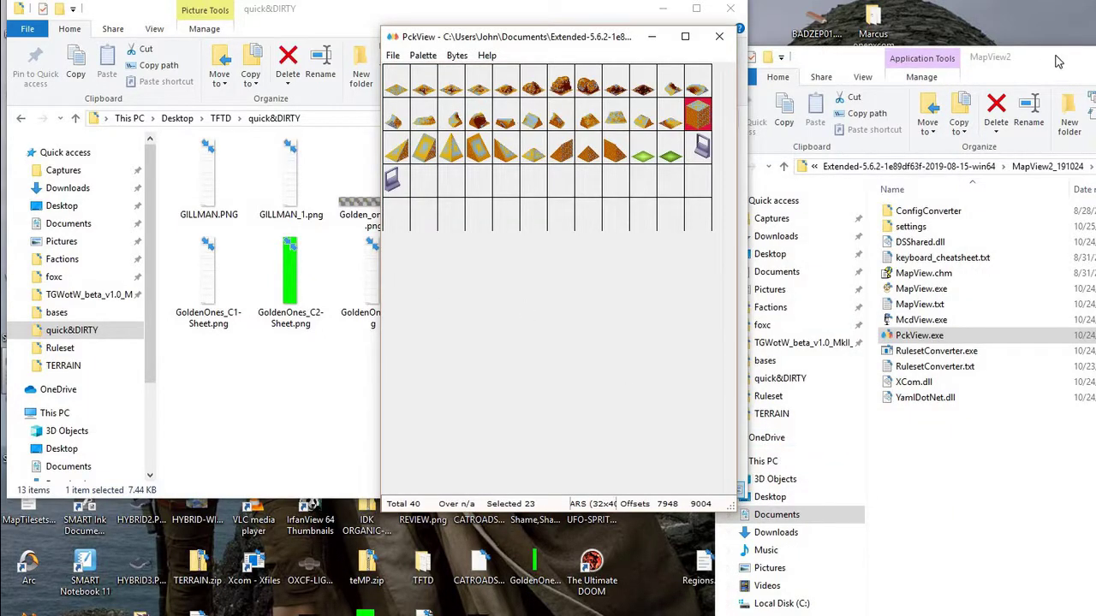
Switch to the MapView2 File Explorer window and open the UFO TERRAIN folder of the Extended-5.6.2 installation
{"action": "left_click_drag", "start_coordinate": [1058, 61], "coordinate": [509, 18]}
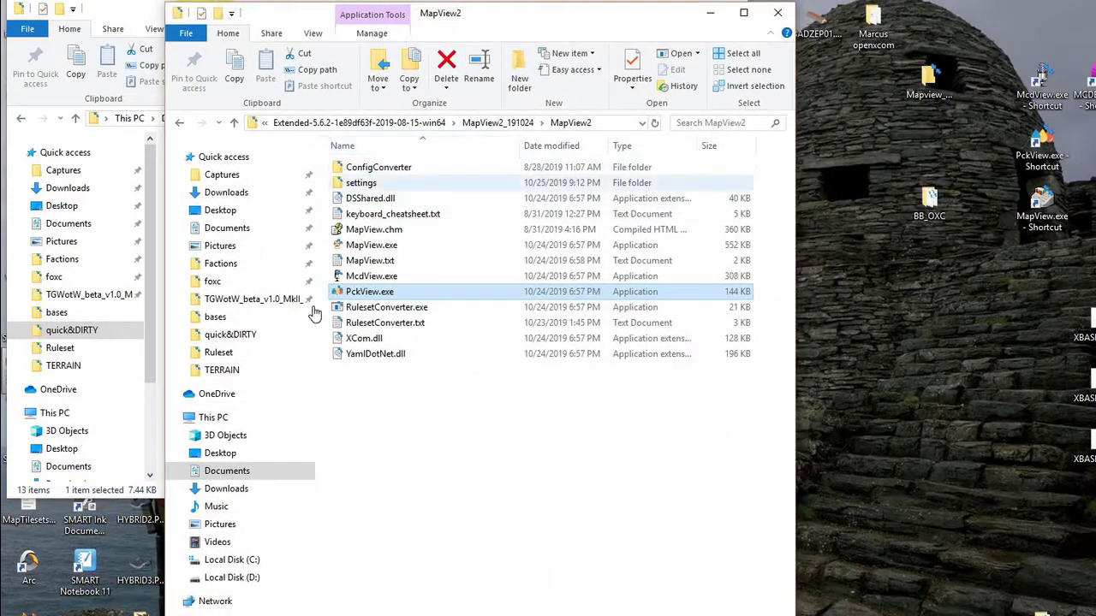
{"action": "left_click", "coordinate": [368, 123]}
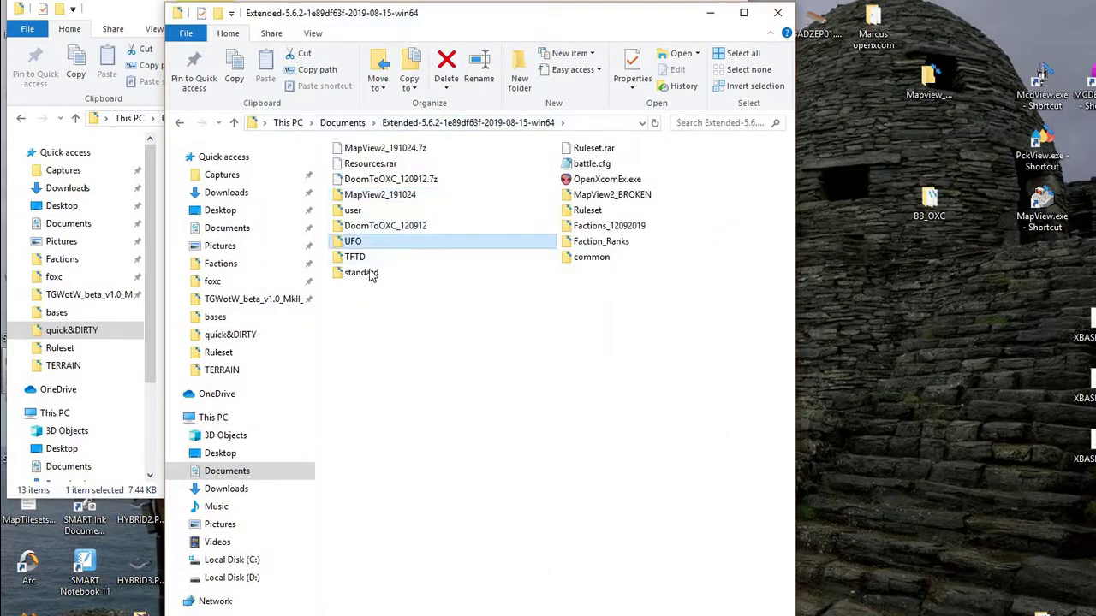
{"action": "key", "text": "Return"}
{"action": "double_click", "coordinate": [382, 463]}
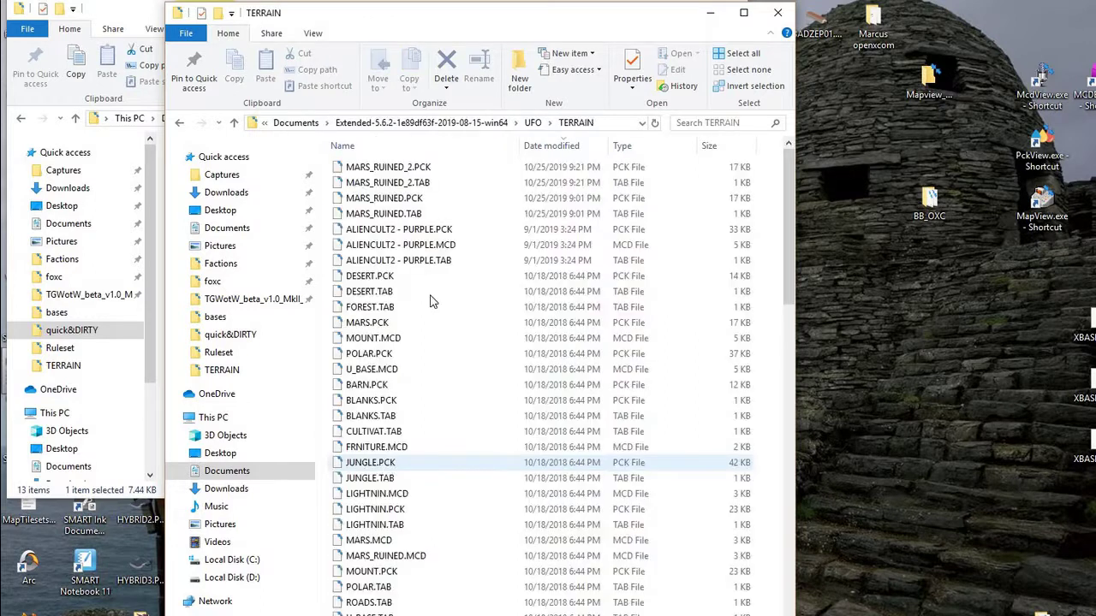
Check the saved MARS_RUINED_2.PCK and MARS_RUINED_2.TAB files in the TERRAIN folder
{"action": "left_click", "coordinate": [450, 171]}
{"action": "left_click", "coordinate": [451, 182], "text": "shift"}
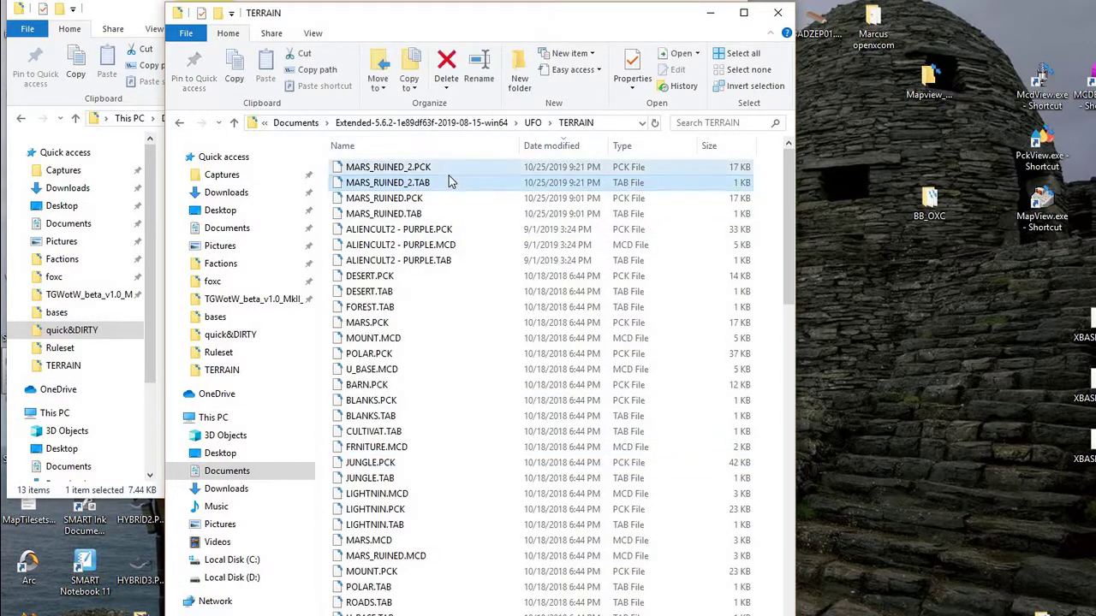
{"action": "left_click", "coordinate": [449, 171], "text": "shift"}
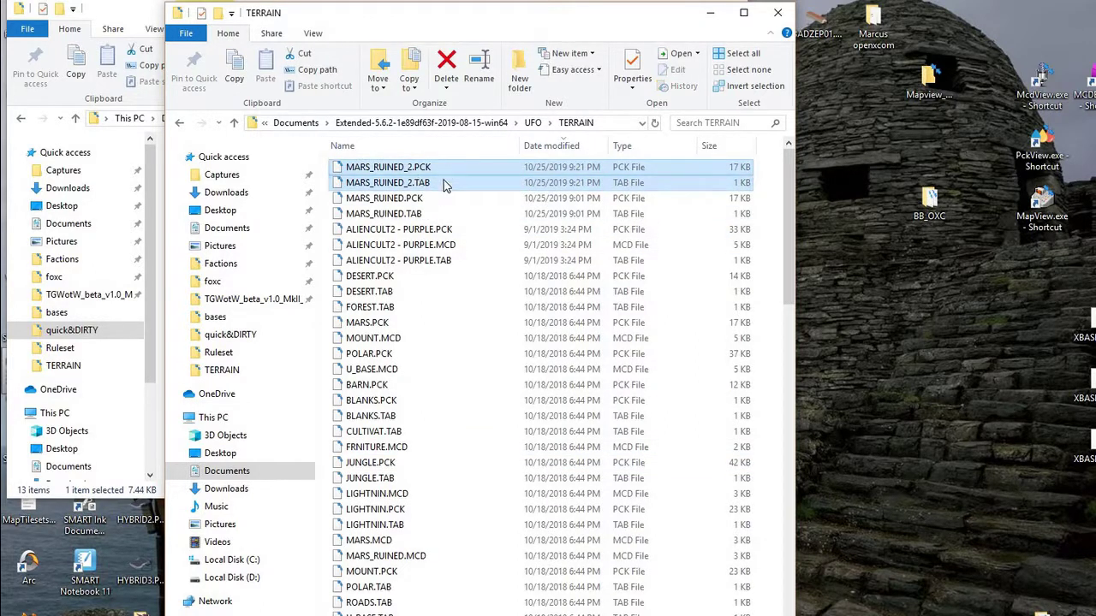
{"action": "left_click", "coordinate": [441, 171]}
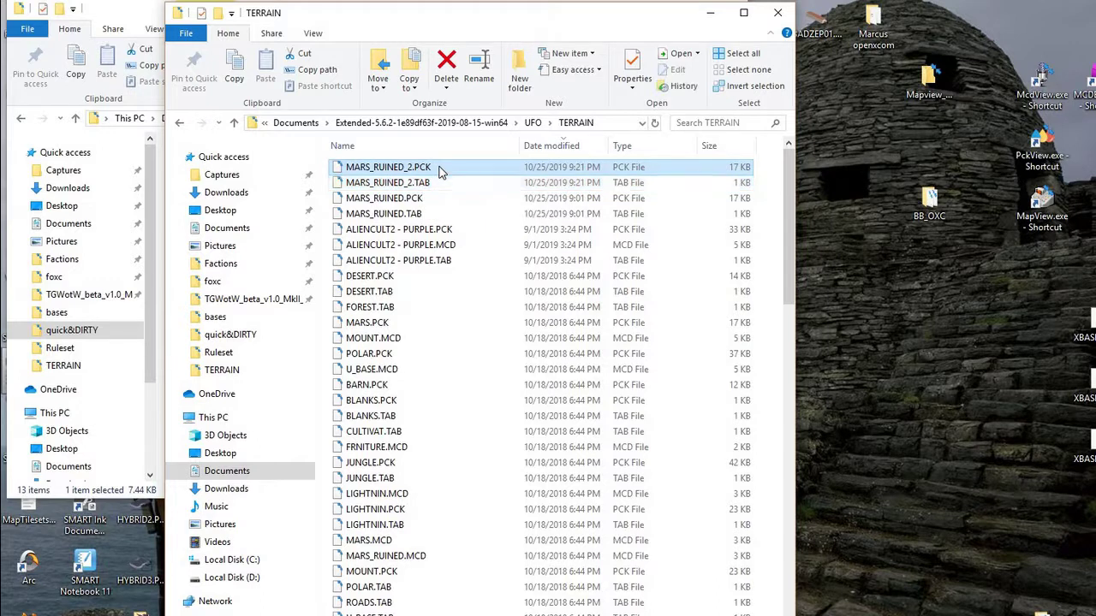
{"action": "left_click", "coordinate": [453, 186]}
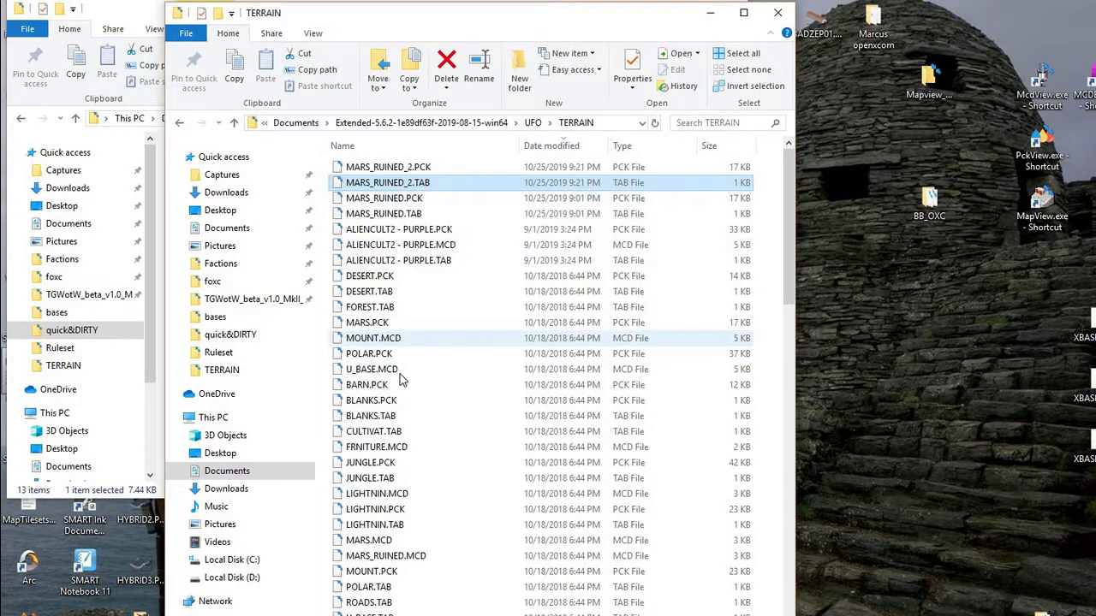
Duplicate MARS.MCD within the TERRAIN folder and rename the copy MARS_RUINED_2.MCD
{"action": "left_click_drag", "start_coordinate": [414, 555], "coordinate": [462, 522]}
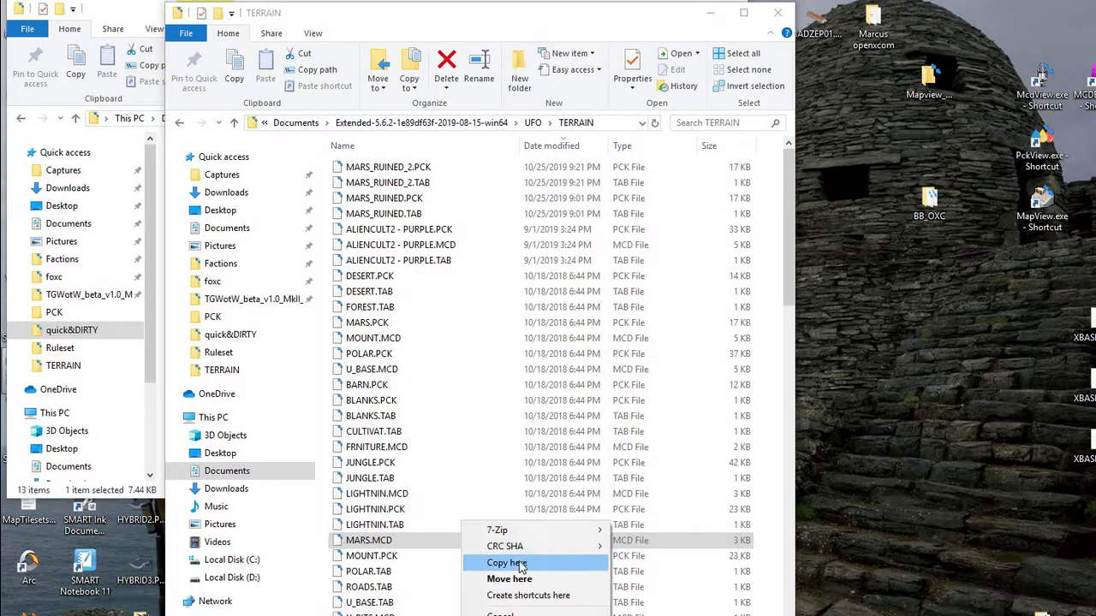
{"action": "left_click", "coordinate": [519, 564]}
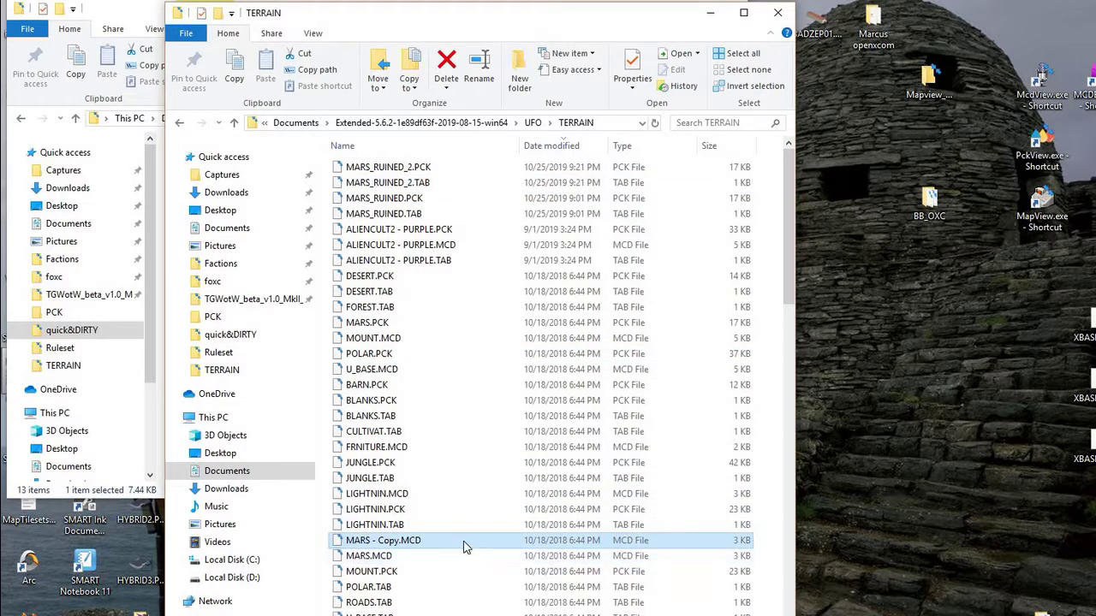
{"action": "key", "text": "F2"}
{"action": "key", "text": "Right"}
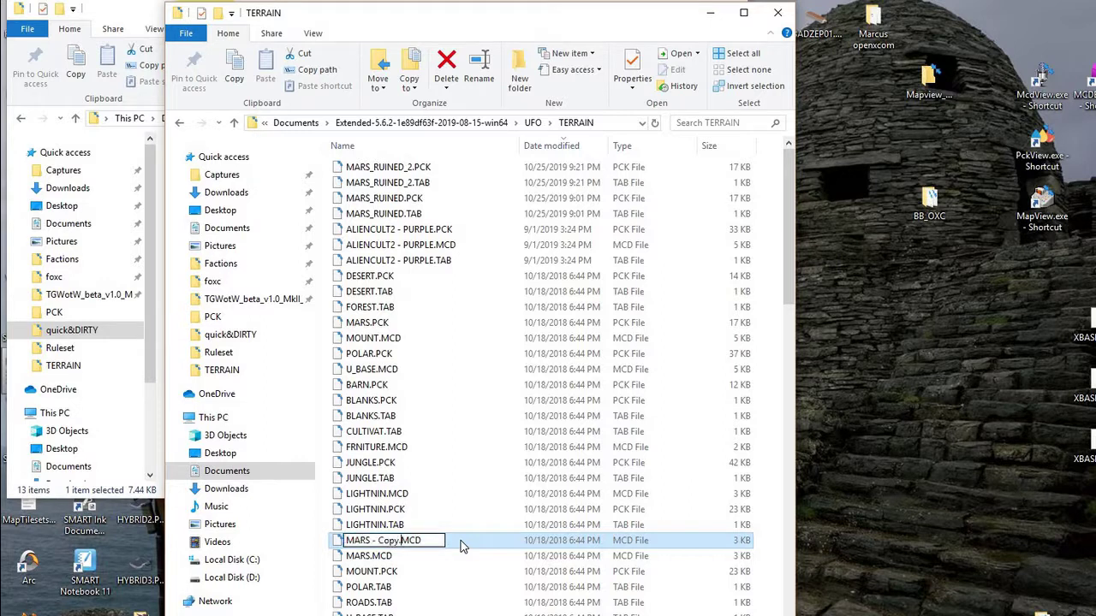
{"action": "key", "text": "BackSpace"}
{"action": "key", "text": "BackSpace"}
{"action": "key", "text": "BackSpace"}
{"action": "key", "text": "BackSpace"}
{"action": "key", "text": "BackSpace"}
{"action": "key", "text": "BackSpace"}
{"action": "key", "text": "BackSpace"}
{"action": "type", "text": "_"}
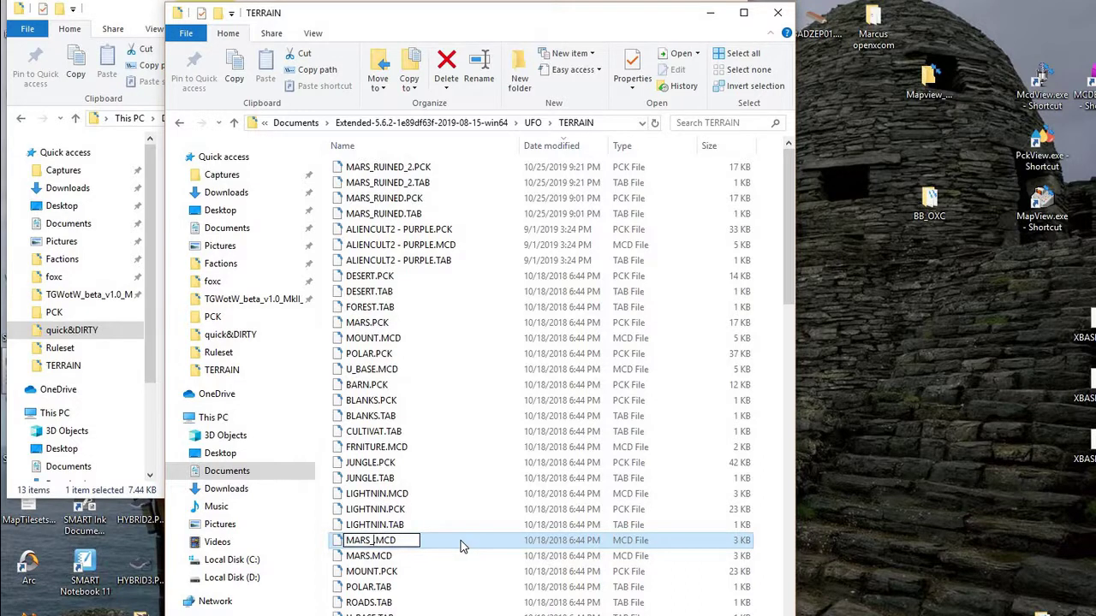
{"action": "type", "text": "RUINED_2"}
{"action": "key", "text": "Return"}
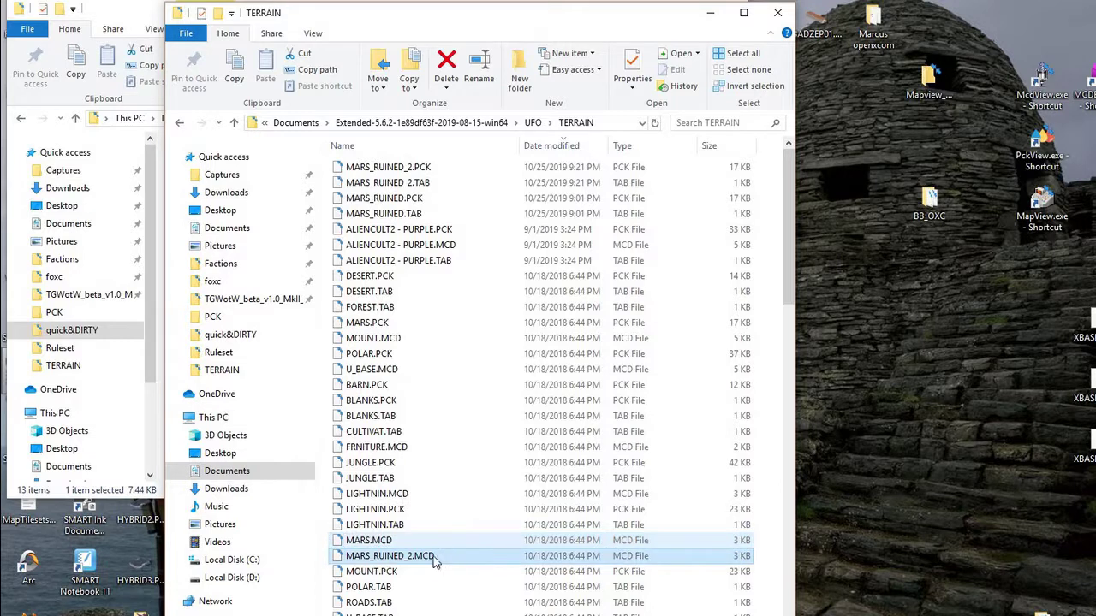
{"action": "left_click", "coordinate": [434, 168], "text": "ctrl"}
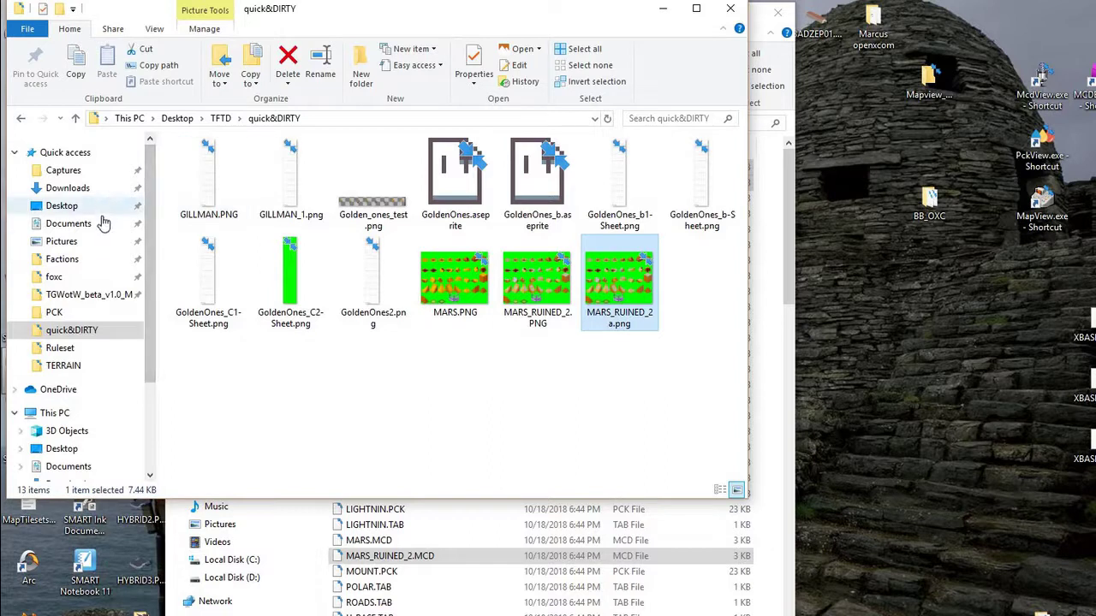
In the other File Explorer window, open Documents\OXC\Extended-BUBBLES-win64 and launch MCDEdit from its shortcut
{"action": "left_click", "coordinate": [96, 224]}
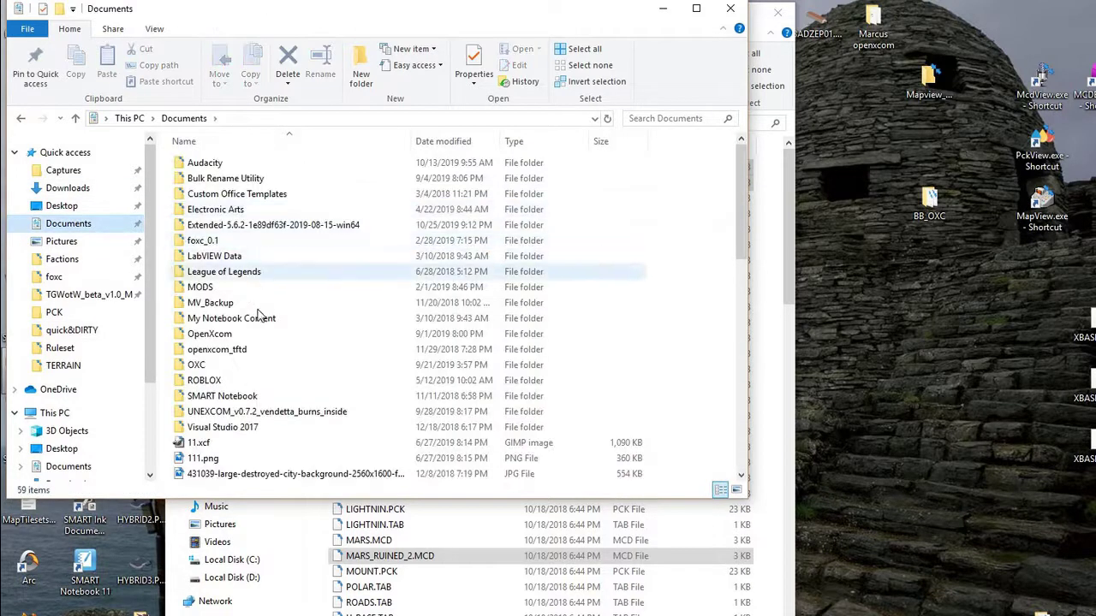
{"action": "double_click", "coordinate": [227, 364]}
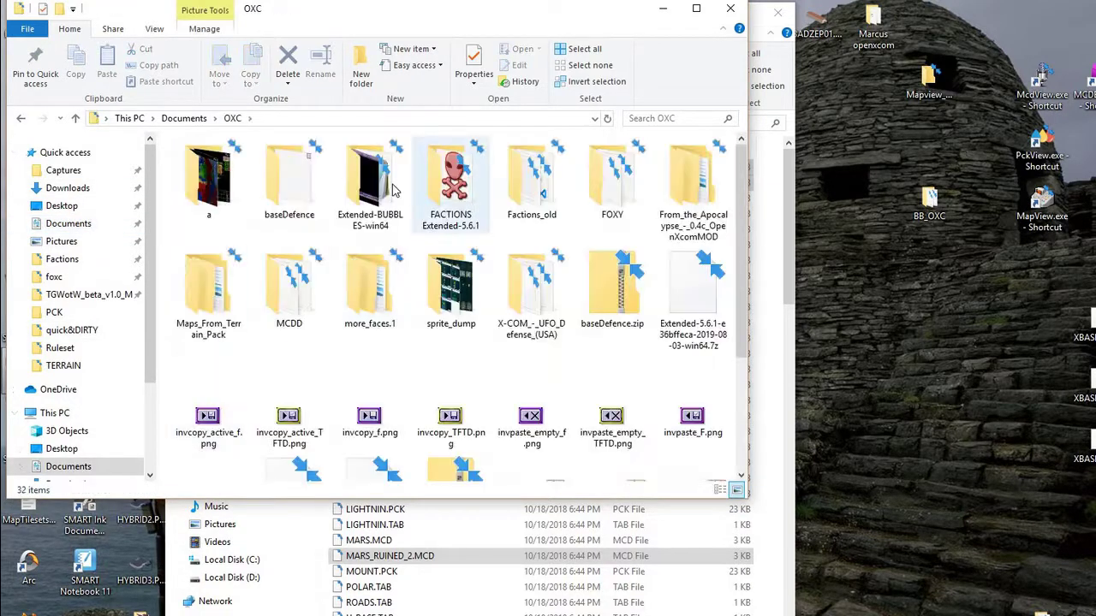
{"action": "double_click", "coordinate": [392, 190]}
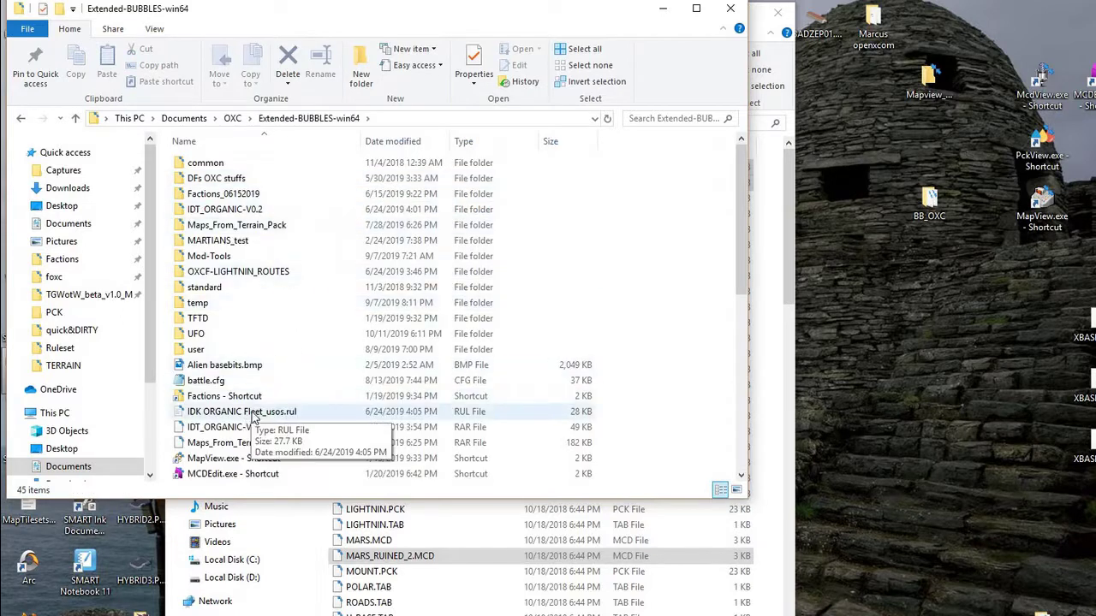
{"action": "scroll", "coordinate": [252, 415], "scroll_direction": "down", "scroll_amount": 1}
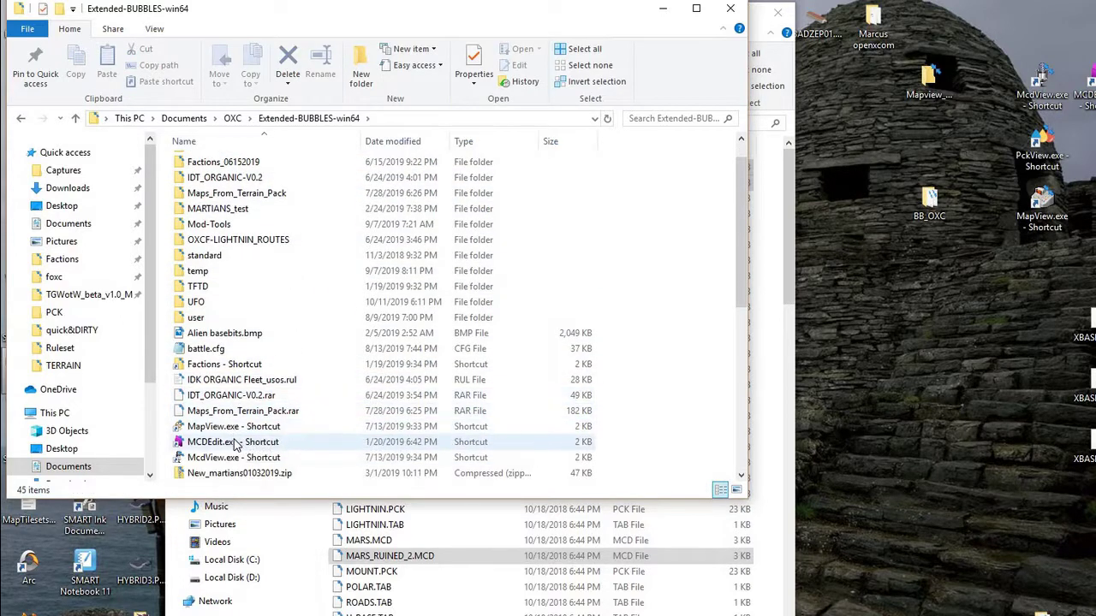
{"action": "left_click", "coordinate": [235, 442]}
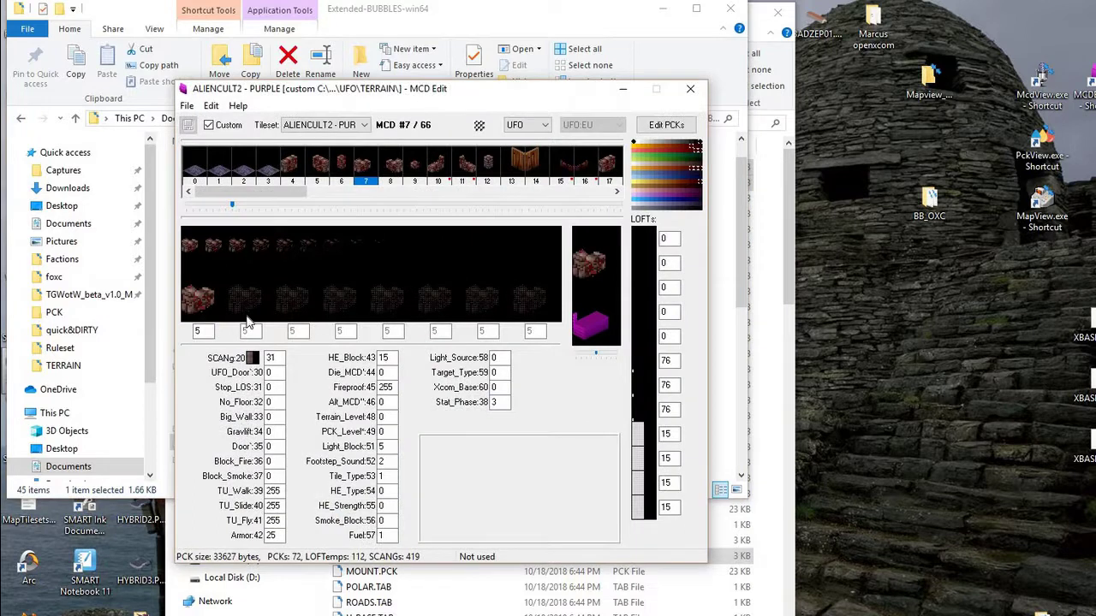
Open MARS_RUINED_2.MCD in MCD Edit from the UFO TERRAIN folder of the Extended-5.6.2 installation
{"action": "left_click", "coordinate": [186, 105]}
{"action": "left_click", "coordinate": [242, 139]}
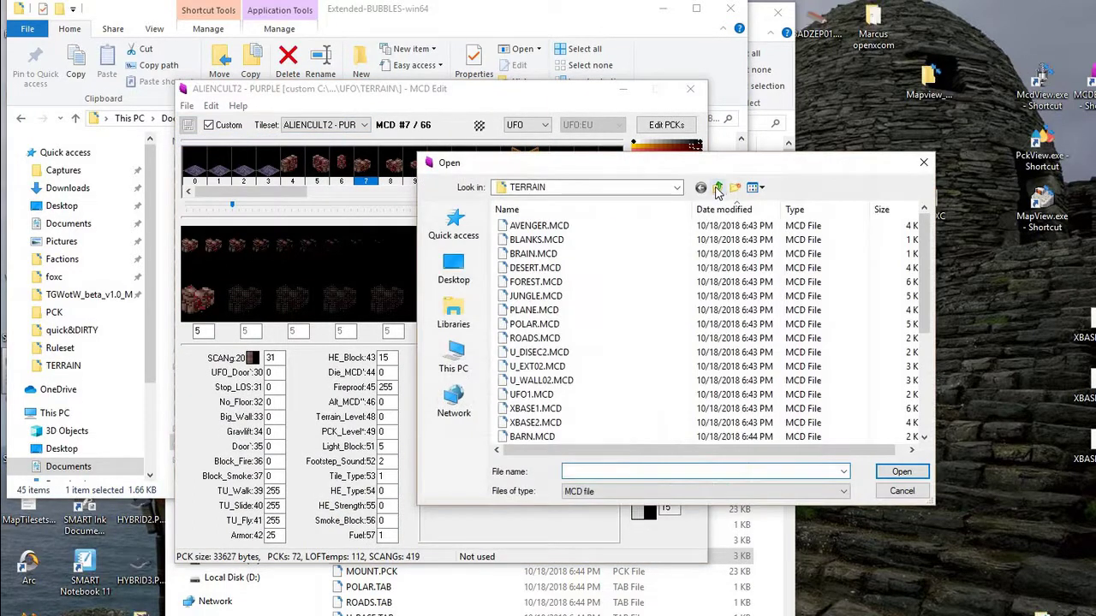
{"action": "left_click", "coordinate": [717, 187]}
{"action": "left_click", "coordinate": [717, 188]}
{"action": "left_click", "coordinate": [718, 188]}
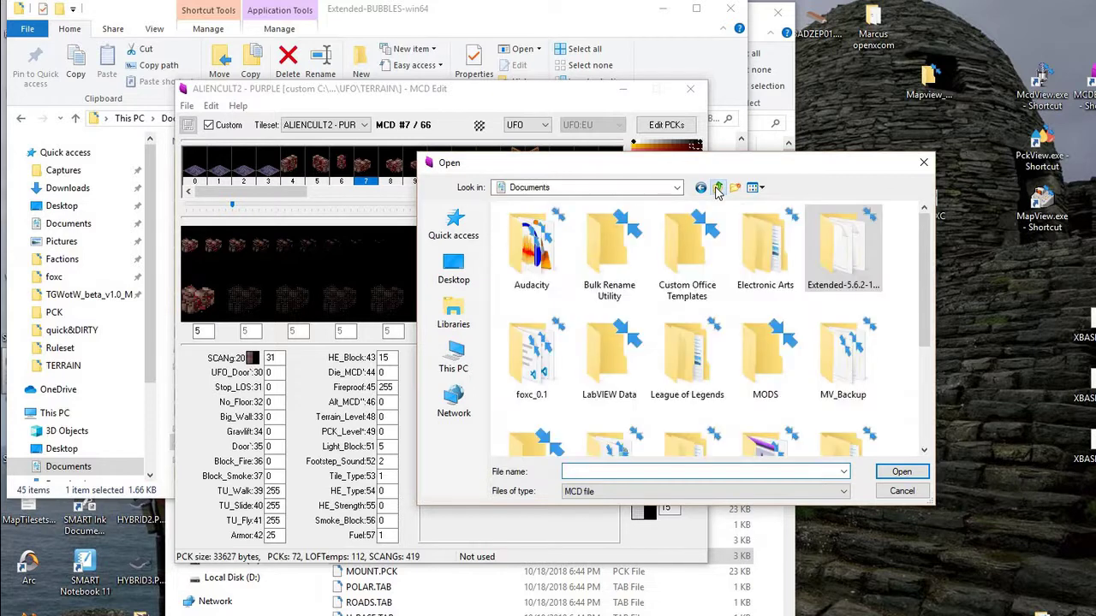
{"action": "double_click", "coordinate": [839, 257]}
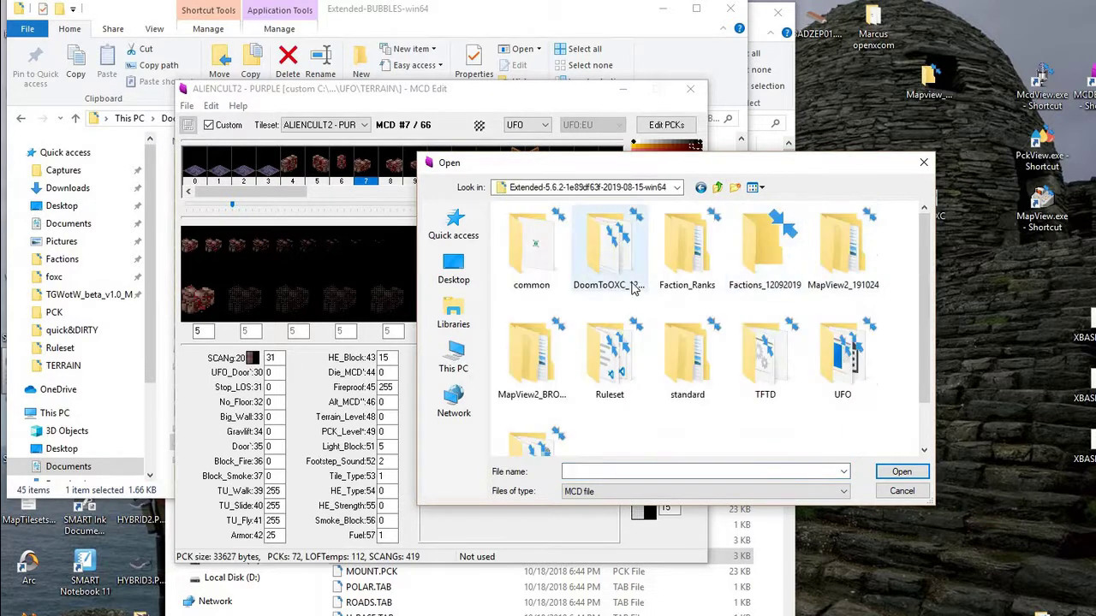
{"action": "double_click", "coordinate": [834, 364]}
{"action": "scroll", "coordinate": [573, 377], "scroll_direction": "down", "scroll_amount": 2}
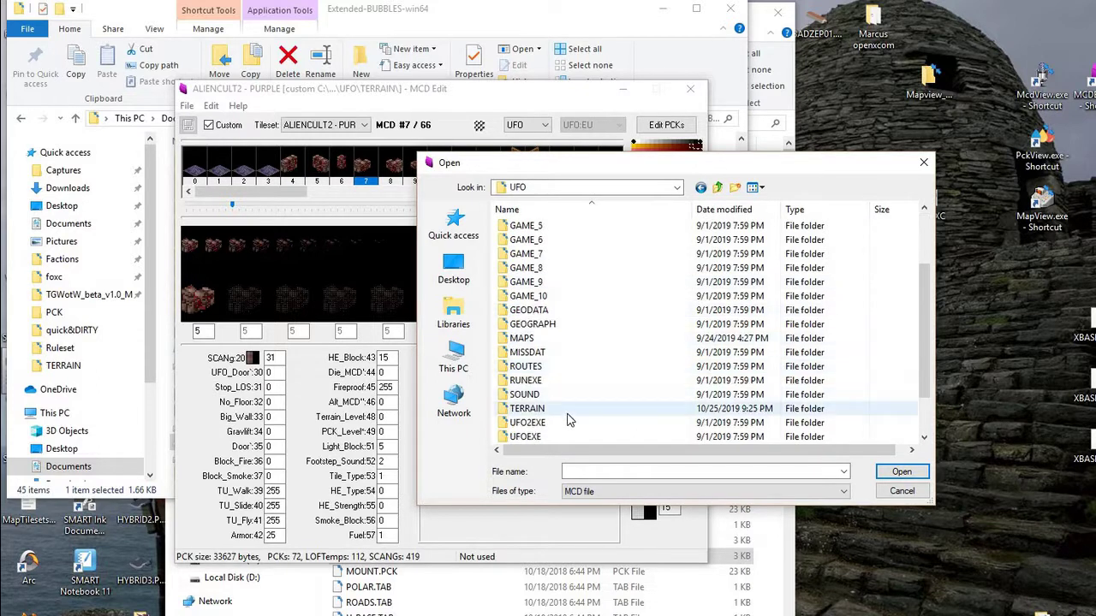
{"action": "double_click", "coordinate": [548, 410]}
{"action": "left_click", "coordinate": [565, 338]}
{"action": "scroll", "coordinate": [565, 339], "scroll_direction": "down", "scroll_amount": 5}
{"action": "left_click", "coordinate": [561, 324]}
{"action": "double_click", "coordinate": [561, 324]}
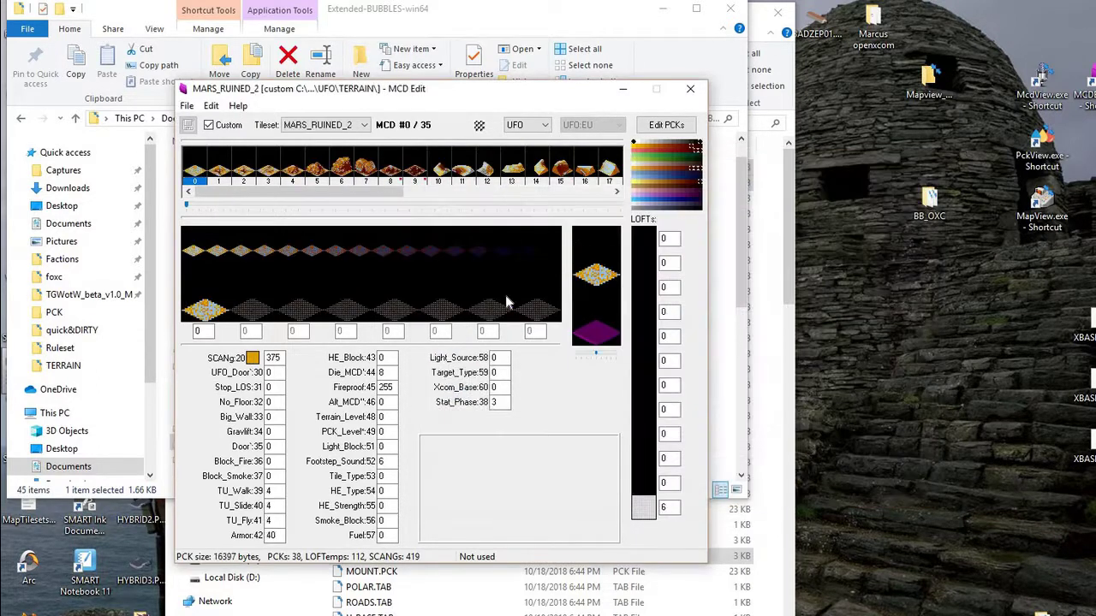
Examine the first recoloured MARS_RUINED_2 sprites, up to number 8, in PCK Edit, and close both it and MCD Edit
{"action": "left_click", "coordinate": [677, 125]}
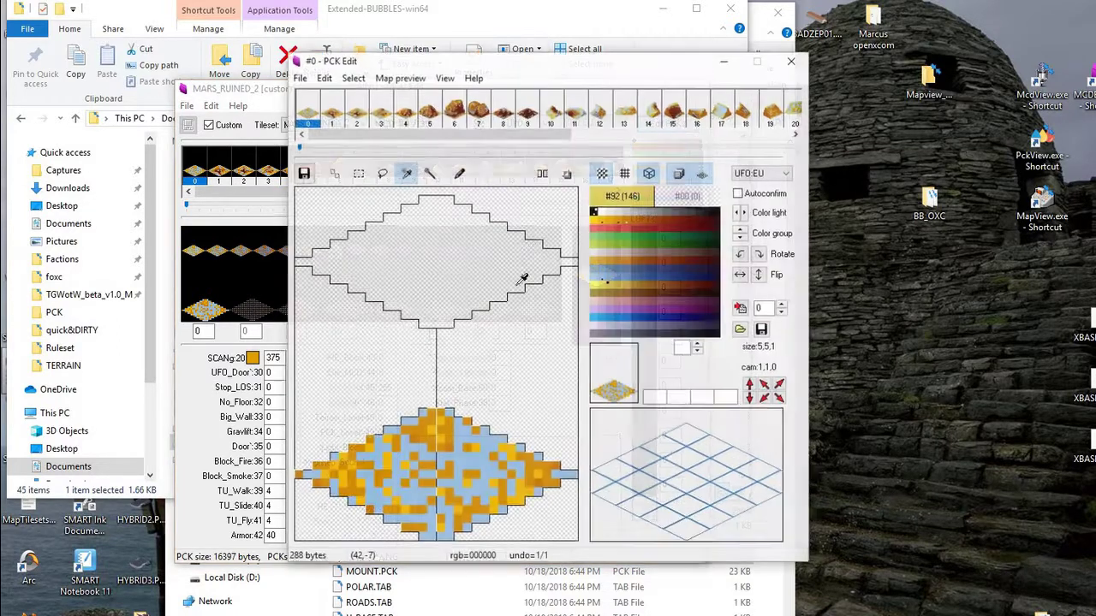
{"action": "left_click", "coordinate": [359, 103]}
{"action": "key", "text": "Right"}
{"action": "key", "text": "Right"}
{"action": "key", "text": "Right"}
{"action": "key", "text": "Right"}
{"action": "key", "text": "Right"}
{"action": "key", "text": "Right"}
{"action": "key", "text": "Left"}
{"action": "key", "text": "Left"}
{"action": "key", "text": "Right"}
{"action": "key", "text": "Right"}
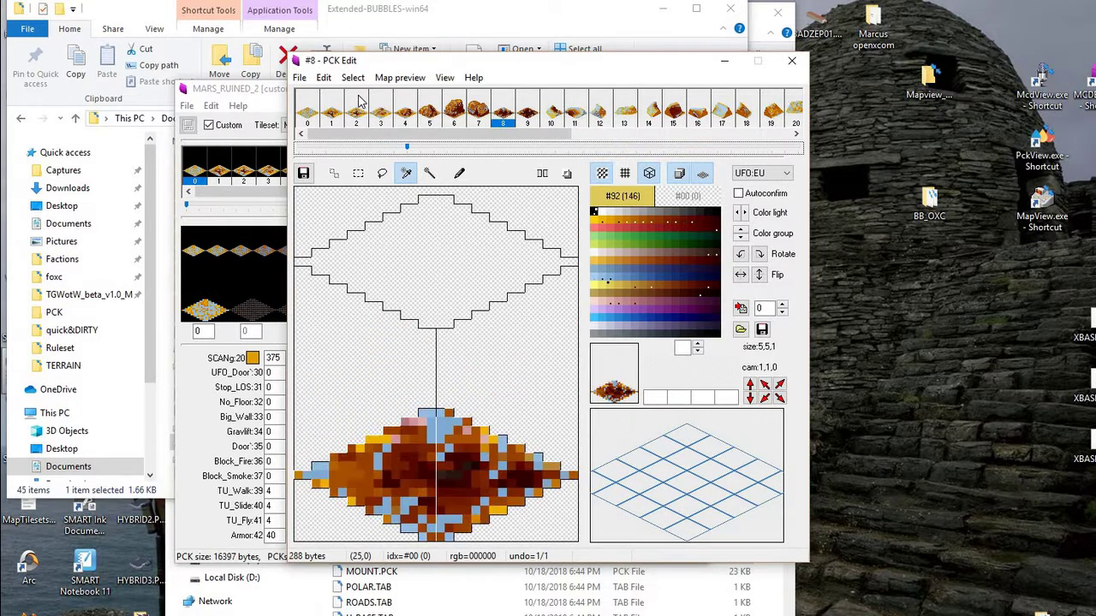
{"action": "left_click", "coordinate": [792, 63]}
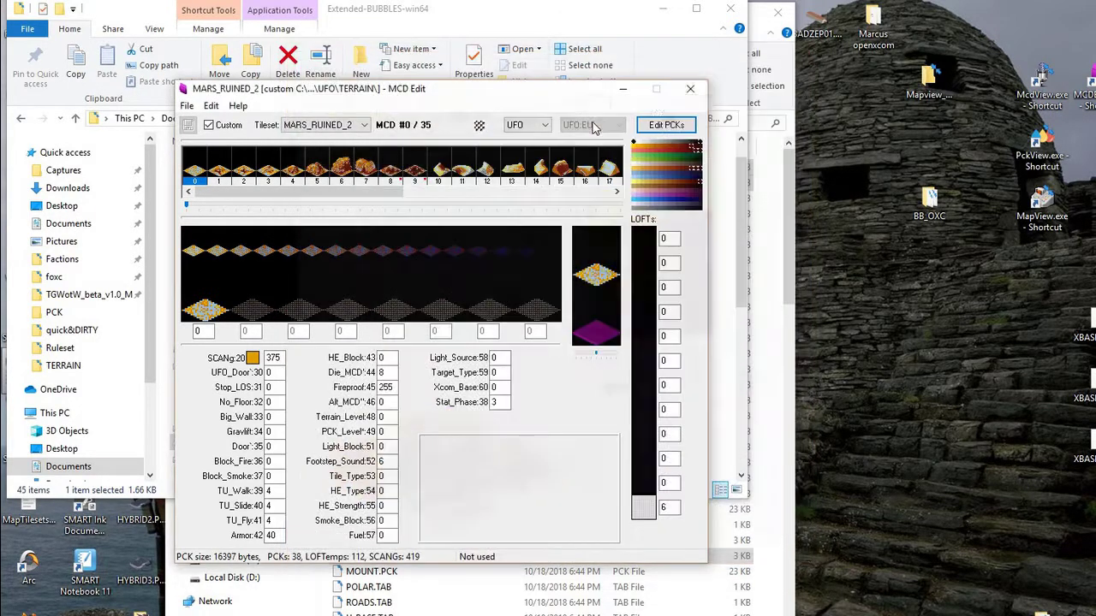
{"action": "left_click", "coordinate": [690, 90]}
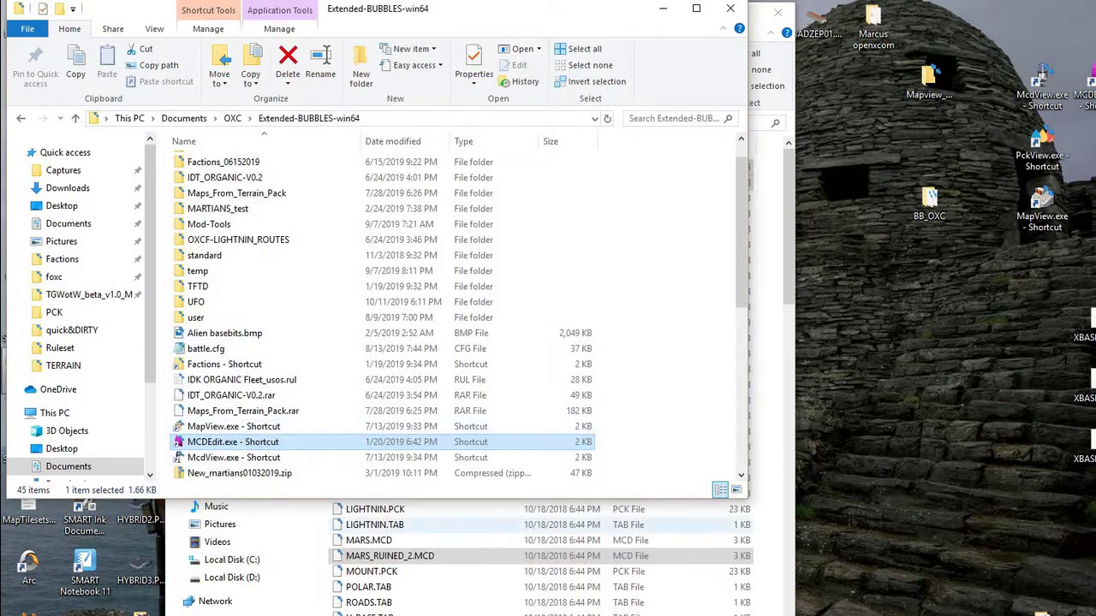
Switch to PckView and open FLOATER.PCK from the UFO UNITS folder as a terrain/unit file
{"action": "left_click", "coordinate": [565, 613]}
{"action": "left_click_drag", "start_coordinate": [529, 42], "coordinate": [396, 66]}
{"action": "left_click", "coordinate": [259, 79]}
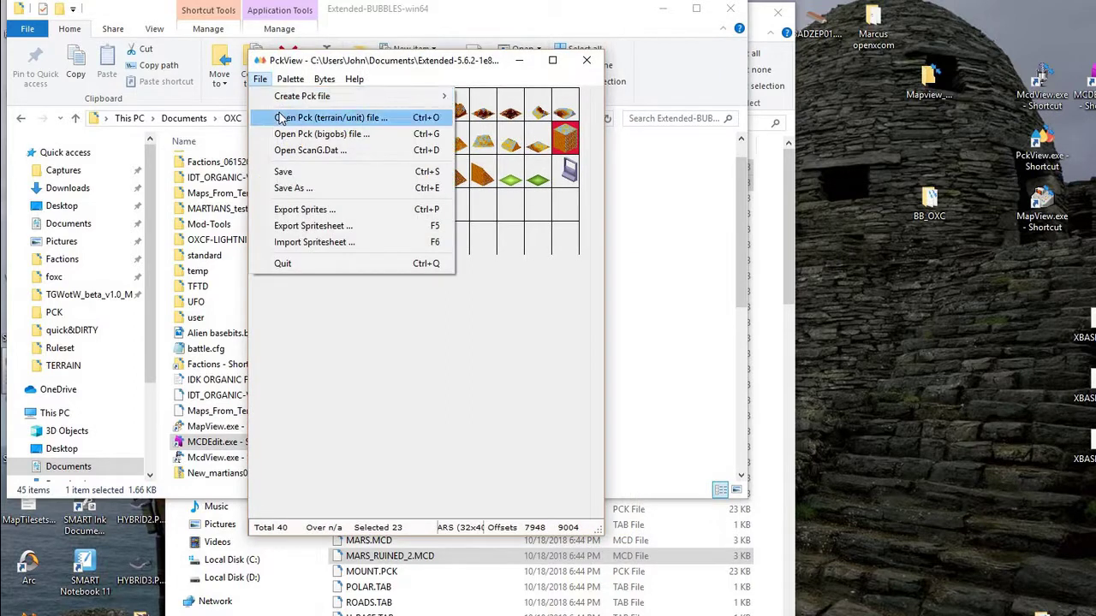
{"action": "left_click", "coordinate": [287, 117]}
{"action": "scroll", "coordinate": [561, 362], "scroll_direction": "down", "scroll_amount": 3}
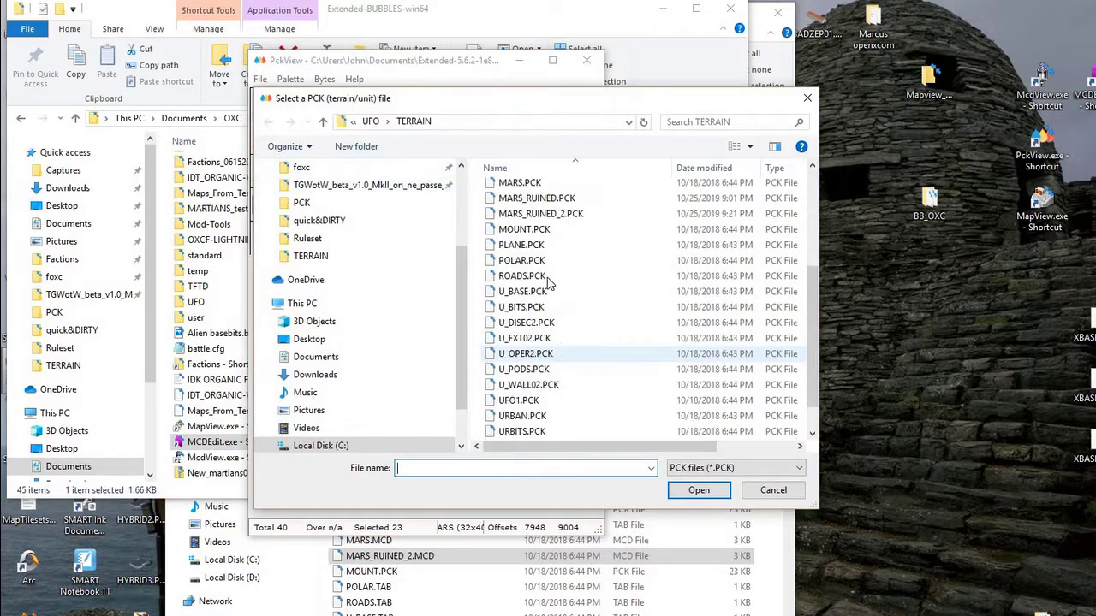
{"action": "left_click", "coordinate": [370, 121]}
{"action": "scroll", "coordinate": [552, 338], "scroll_direction": "down", "scroll_amount": 3}
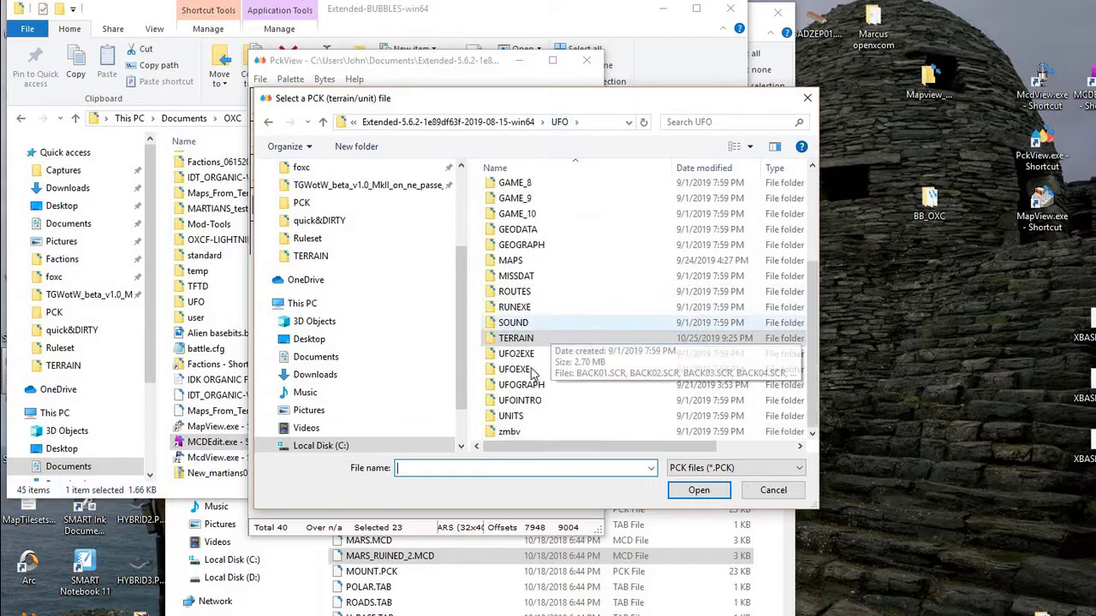
{"action": "double_click", "coordinate": [549, 425]}
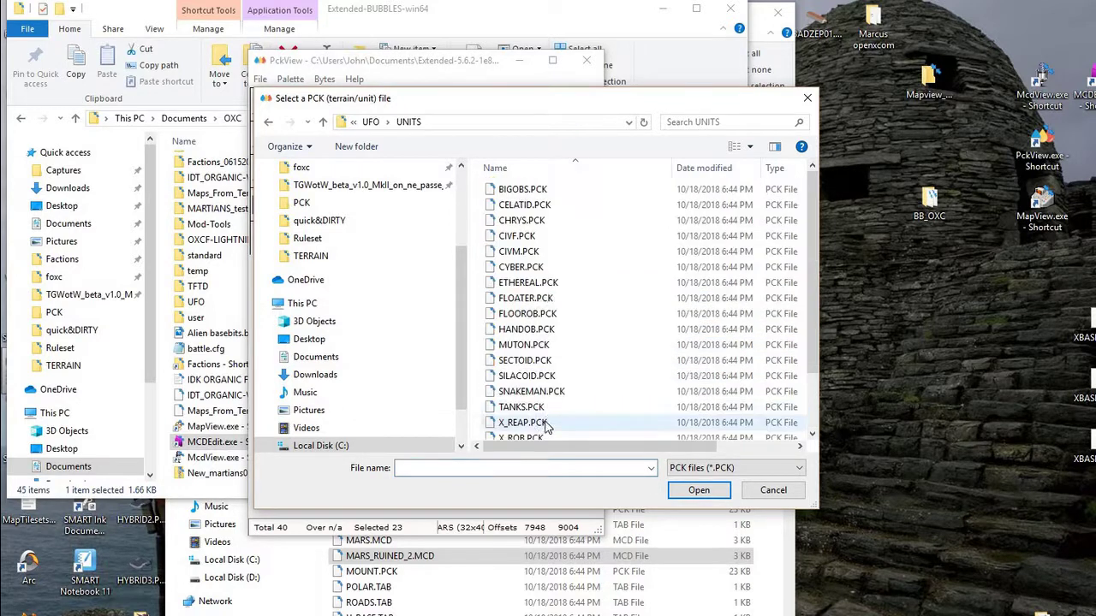
{"action": "double_click", "coordinate": [526, 296]}
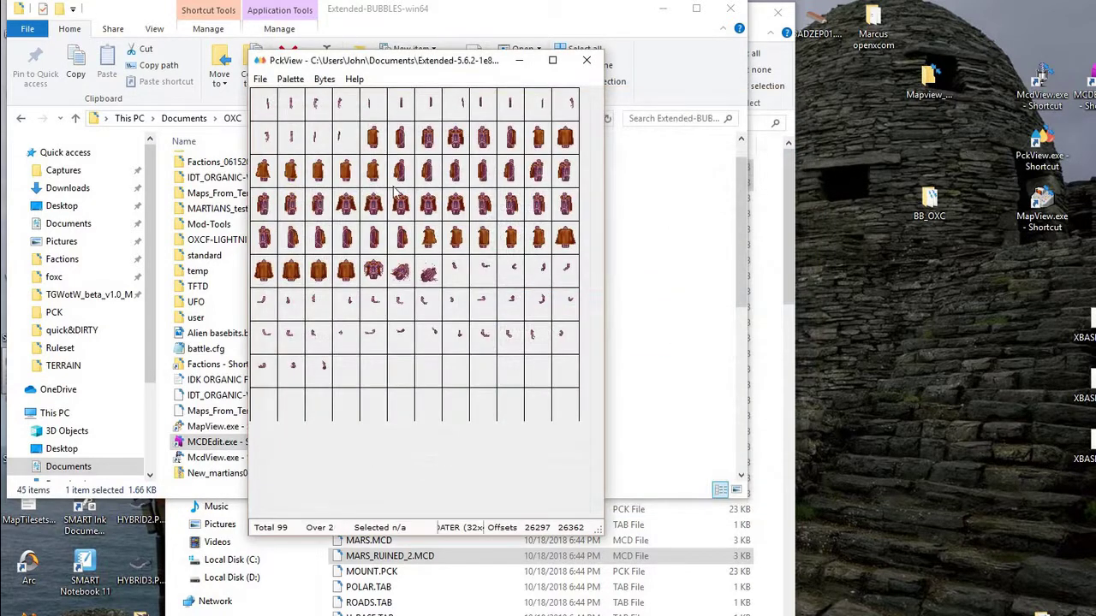
Export the FLOATER spriteset as a PNG spritesheet to the Desktop\TFTD\quick&DIRTY folder
{"action": "left_click", "coordinate": [260, 79]}
{"action": "left_click", "coordinate": [293, 224]}
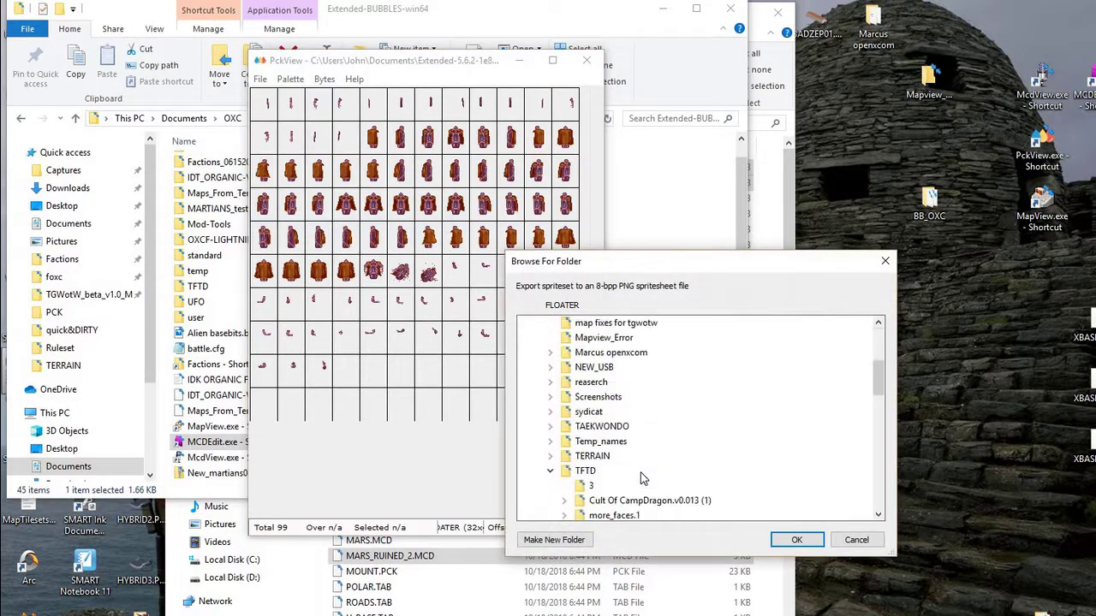
{"action": "scroll", "coordinate": [629, 420], "scroll_direction": "down", "scroll_amount": 10}
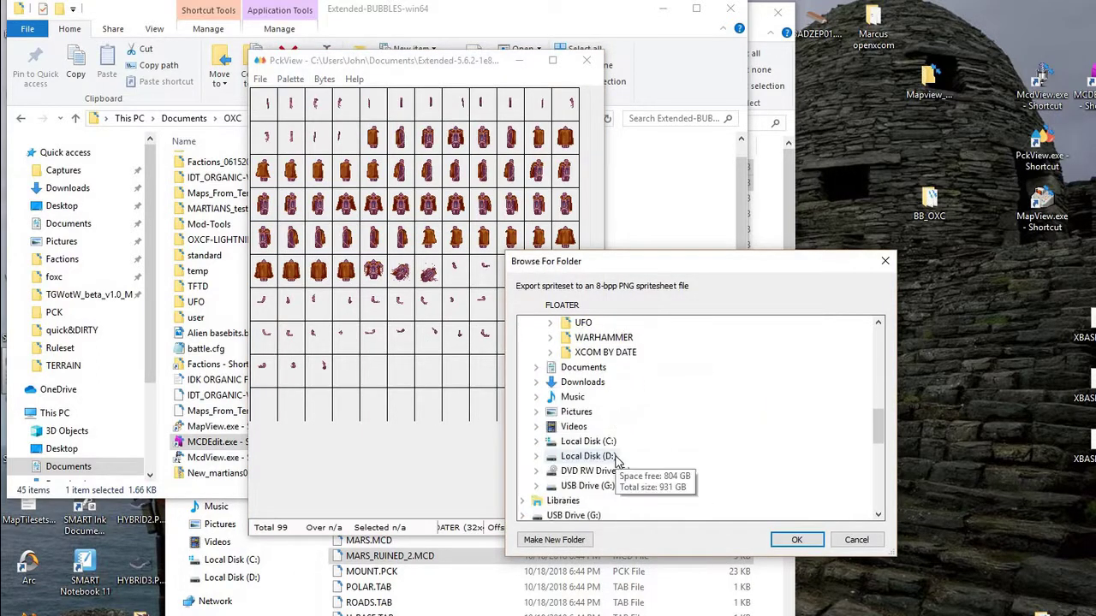
{"action": "scroll", "coordinate": [617, 463], "scroll_direction": "down", "scroll_amount": 5}
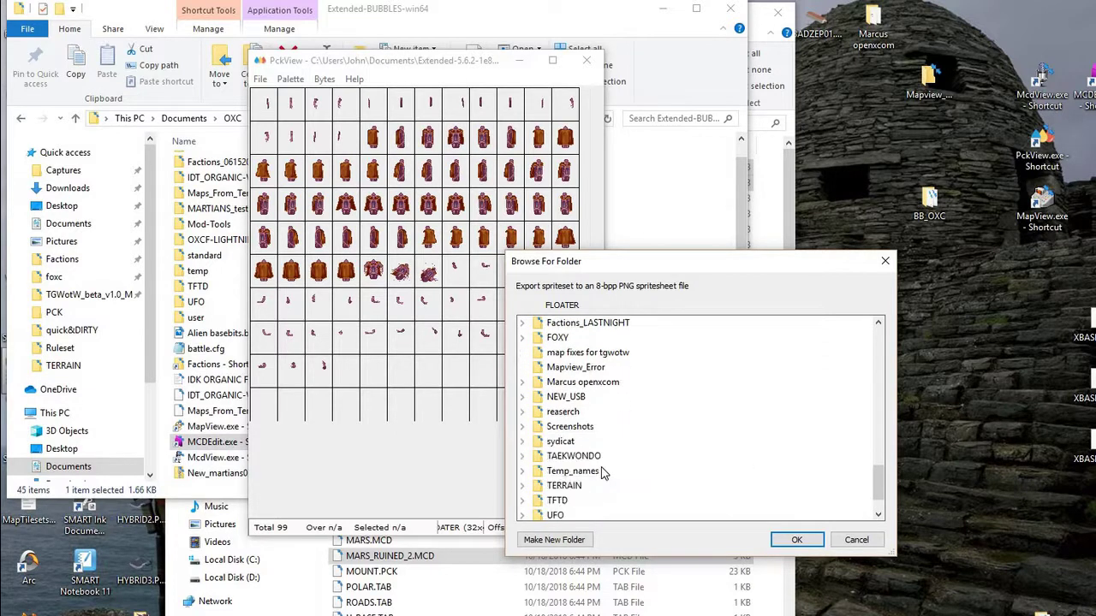
{"action": "left_click", "coordinate": [589, 441]}
{"action": "left_click", "coordinate": [776, 541]}
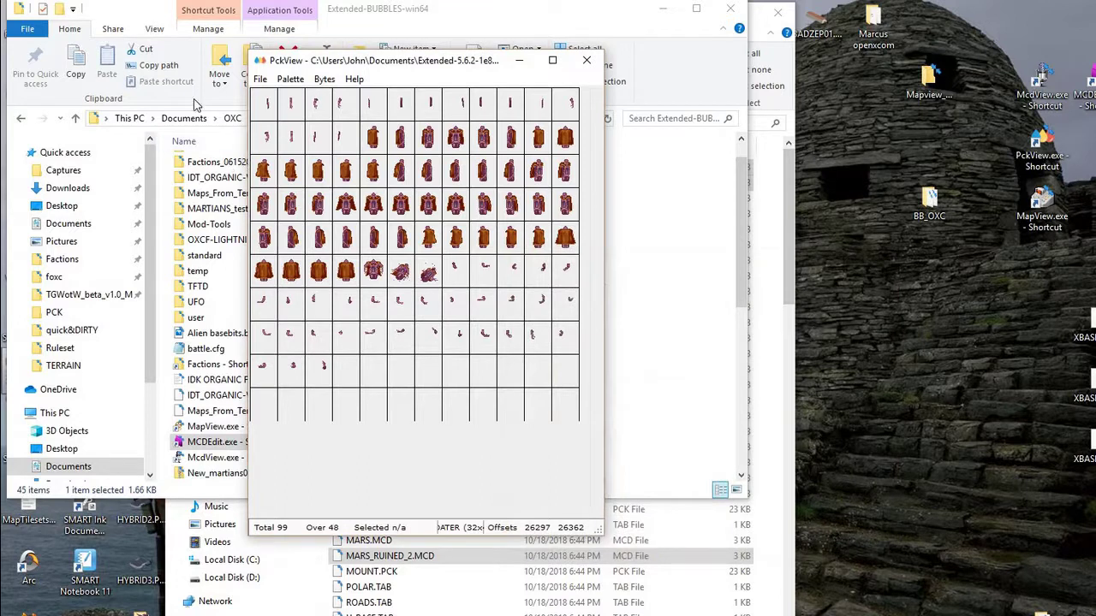
In File Explorer, go to the quick&DIRTY folder, view FLOATER.PNG in Photos, and open it for editing in Paint
{"action": "left_click", "coordinate": [94, 330]}
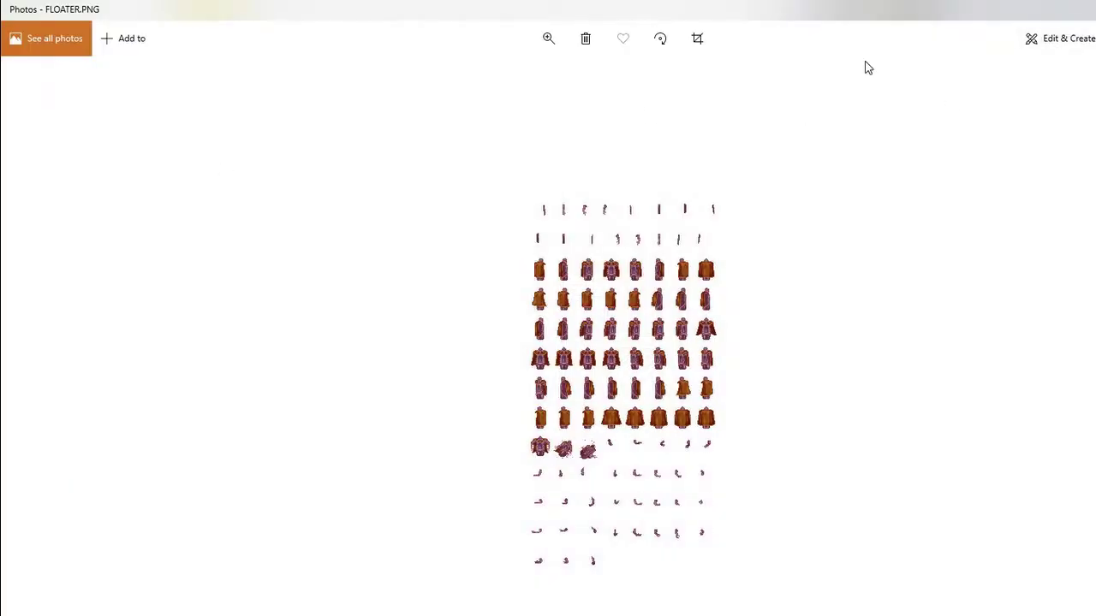
{"action": "key", "text": "alt+F4"}
{"action": "right_click", "coordinate": [231, 199]}
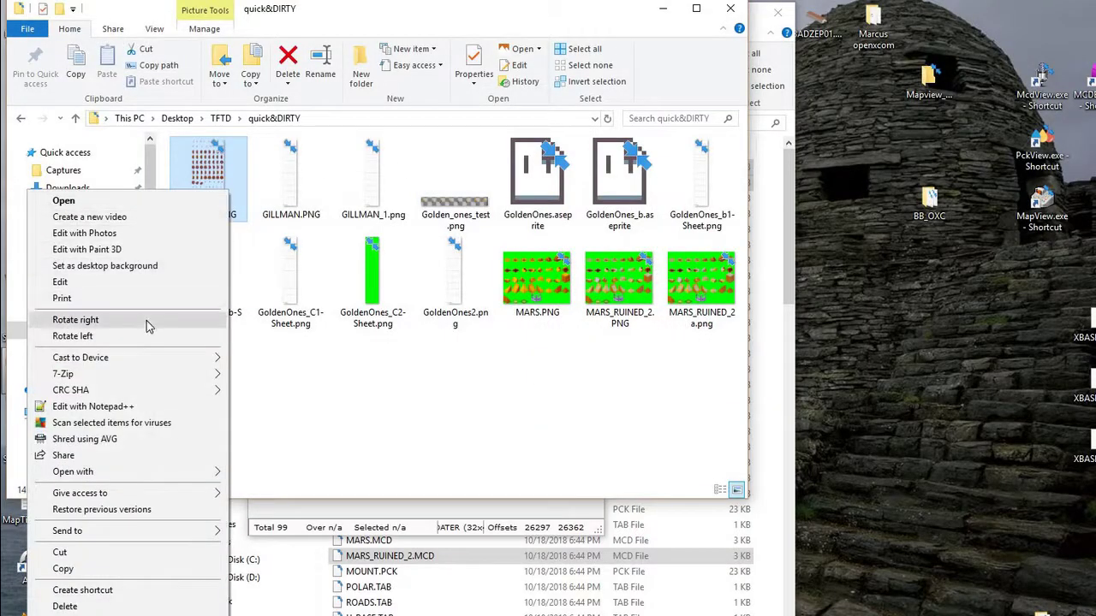
{"action": "left_click", "coordinate": [136, 282]}
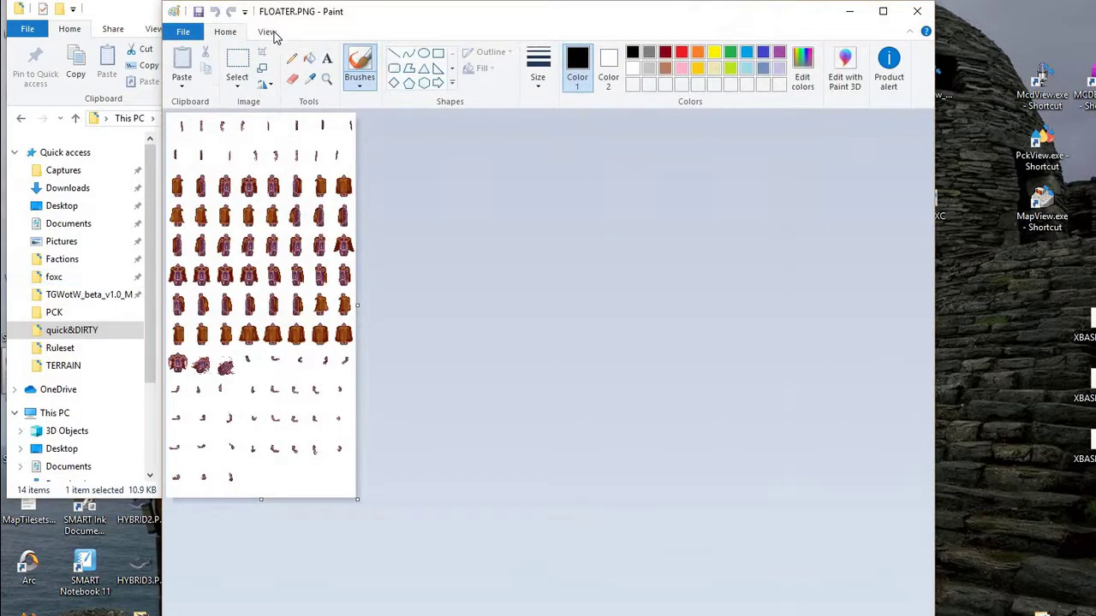
Fill the spritesheet's white background with pure green (Red 0, Green 255, Blue 0) and close Paint without saving
{"action": "left_click", "coordinate": [802, 69]}
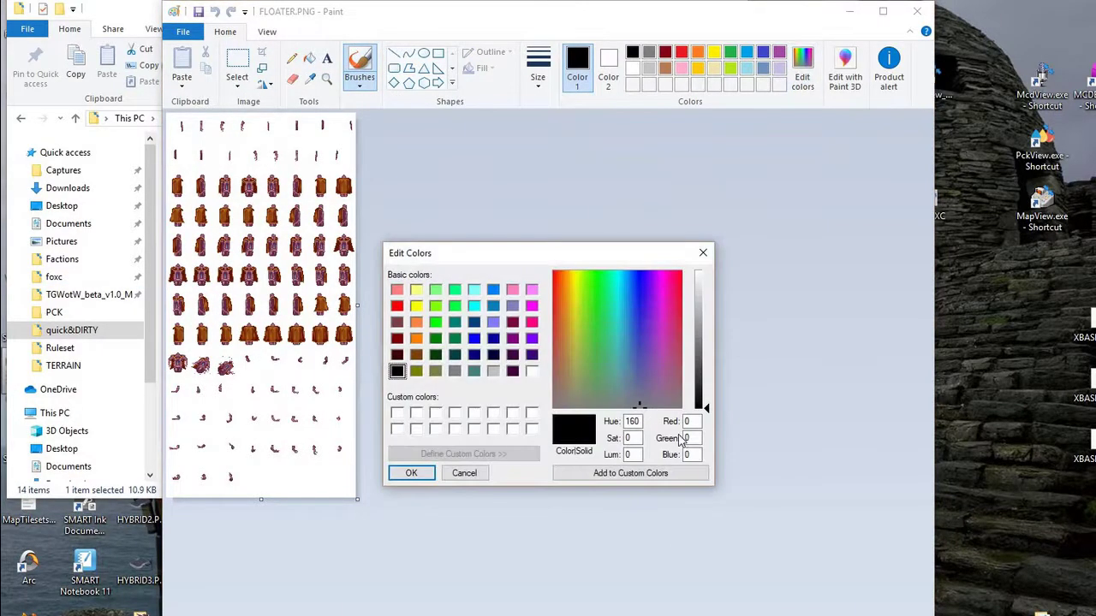
{"action": "left_click", "coordinate": [690, 439]}
{"action": "key", "text": "shift+Home"}
{"action": "type", "text": "255"}
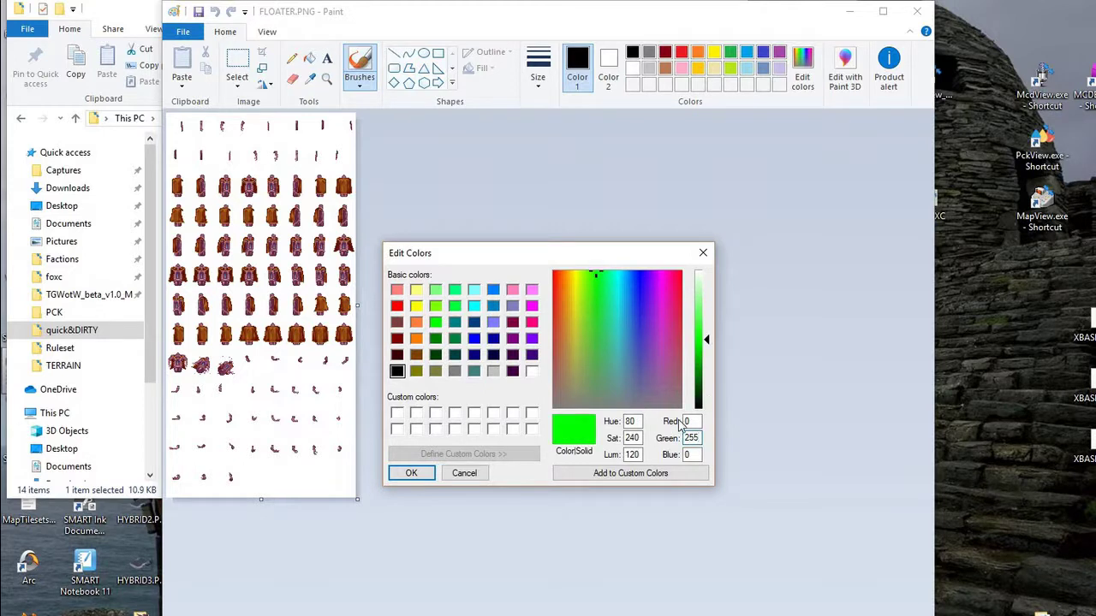
{"action": "left_click", "coordinate": [420, 474]}
{"action": "left_click", "coordinate": [309, 58]}
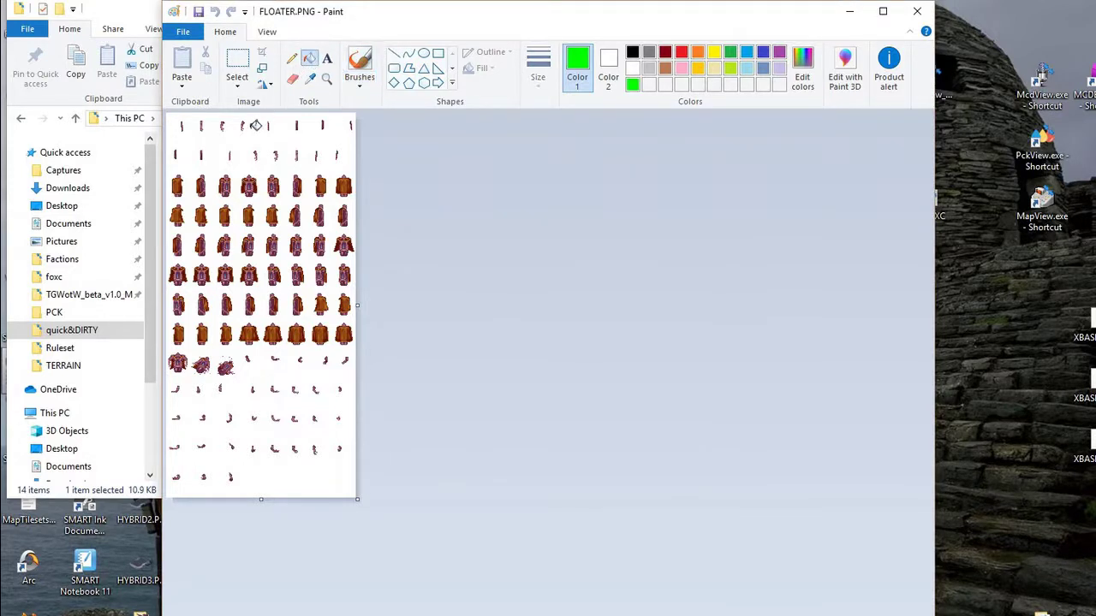
{"action": "left_click", "coordinate": [298, 246]}
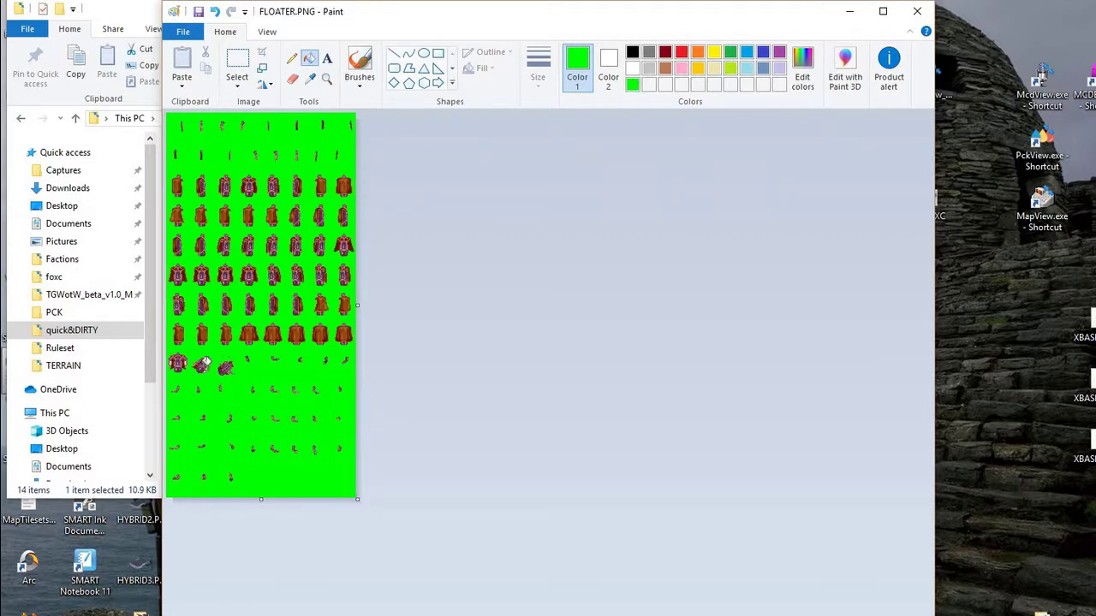
{"action": "scroll", "coordinate": [202, 364], "scroll_direction": "up", "scroll_amount": 8}
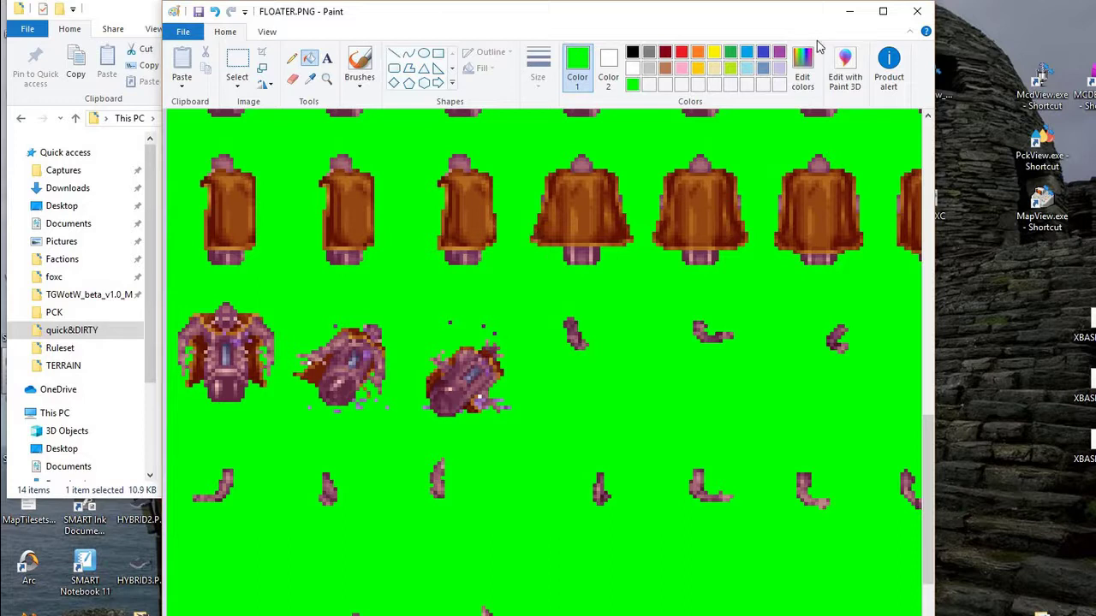
{"action": "left_click", "coordinate": [917, 11]}
{"action": "left_click", "coordinate": [582, 384]}
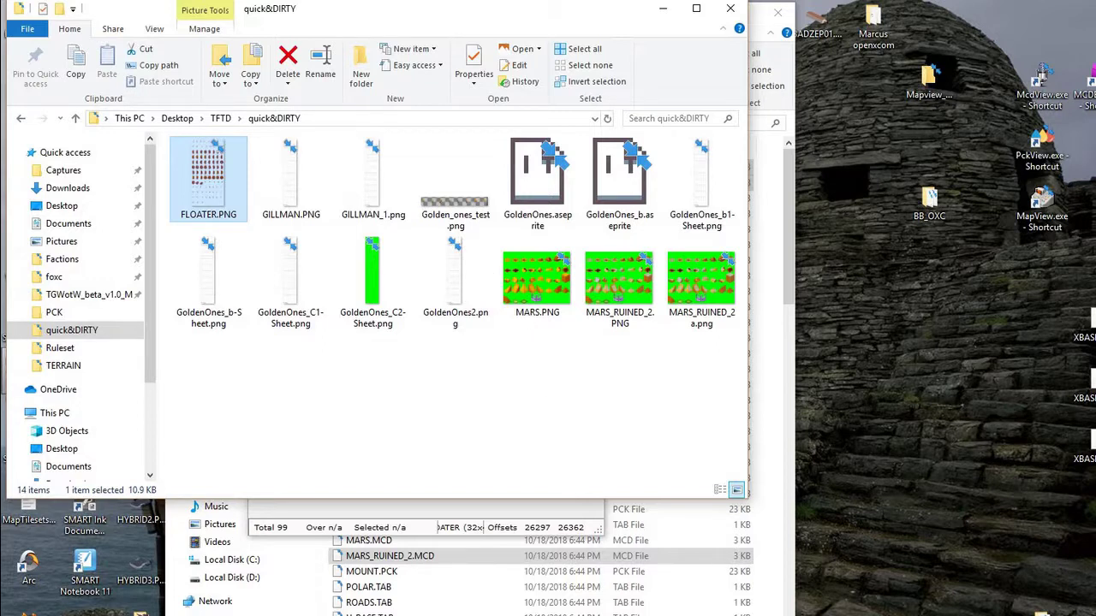
Switch back to PckView and open BIGOBS.PCK from the UFO UNITS folder as a bigobs file
{"action": "left_click", "coordinate": [265, 79]}
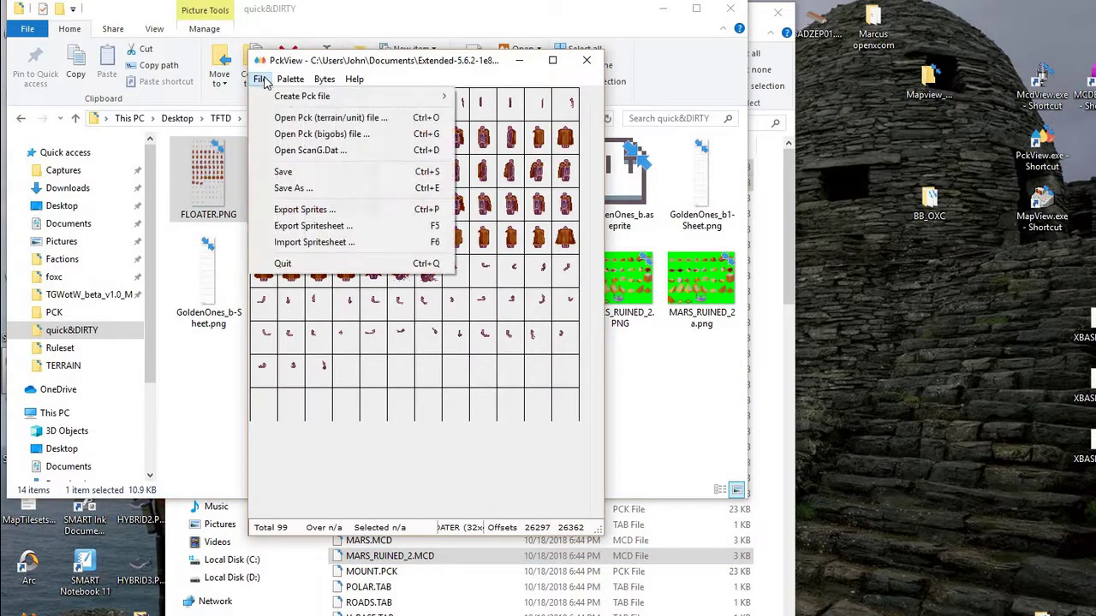
{"action": "left_click", "coordinate": [363, 137]}
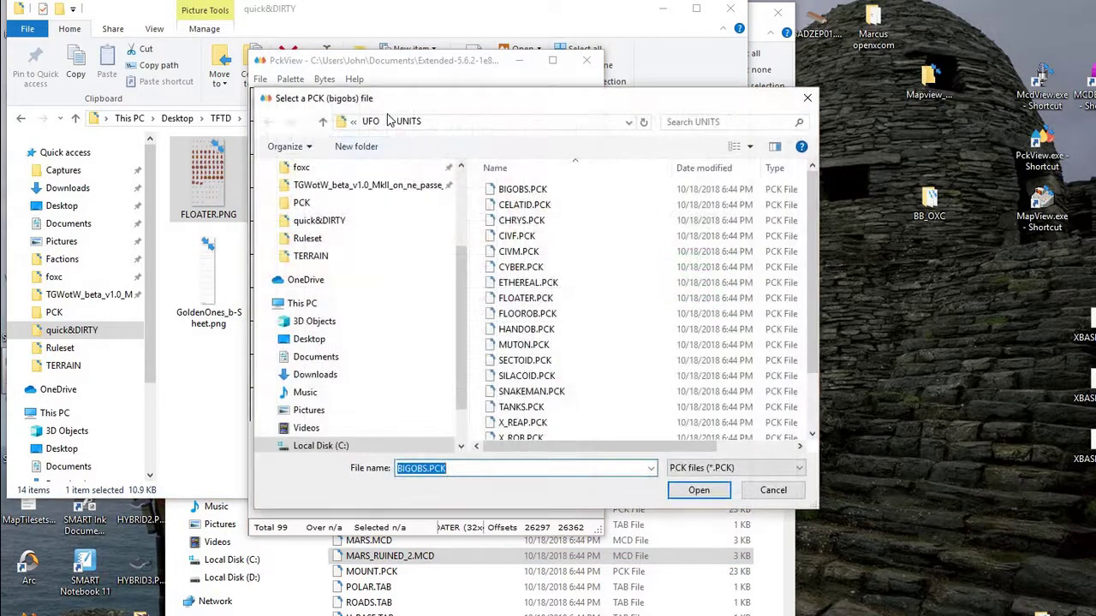
{"action": "left_click", "coordinate": [371, 122]}
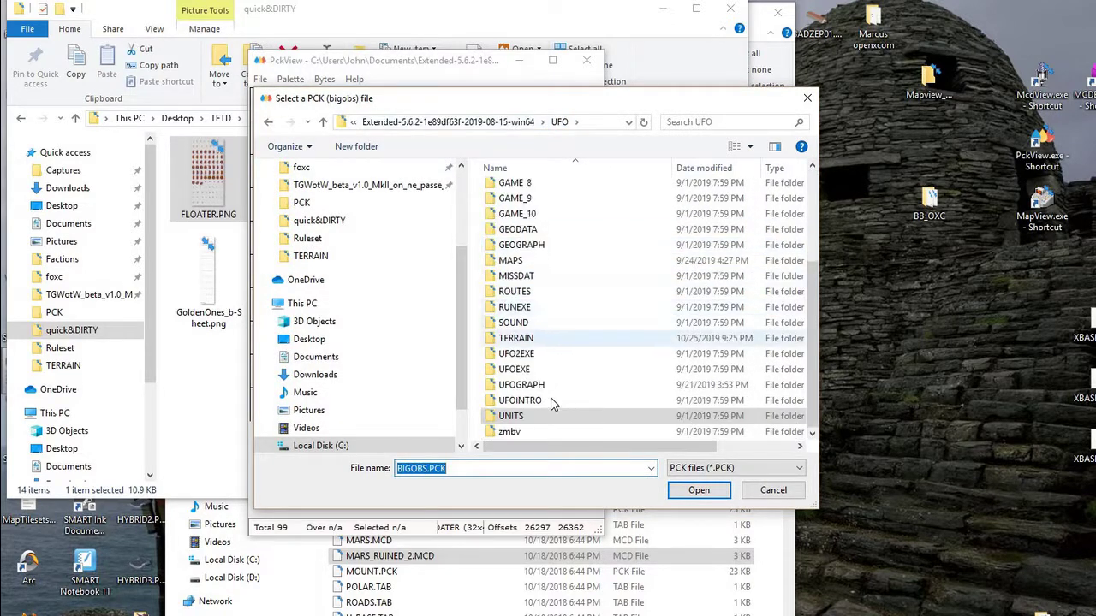
{"action": "double_click", "coordinate": [535, 418]}
{"action": "double_click", "coordinate": [556, 188]}
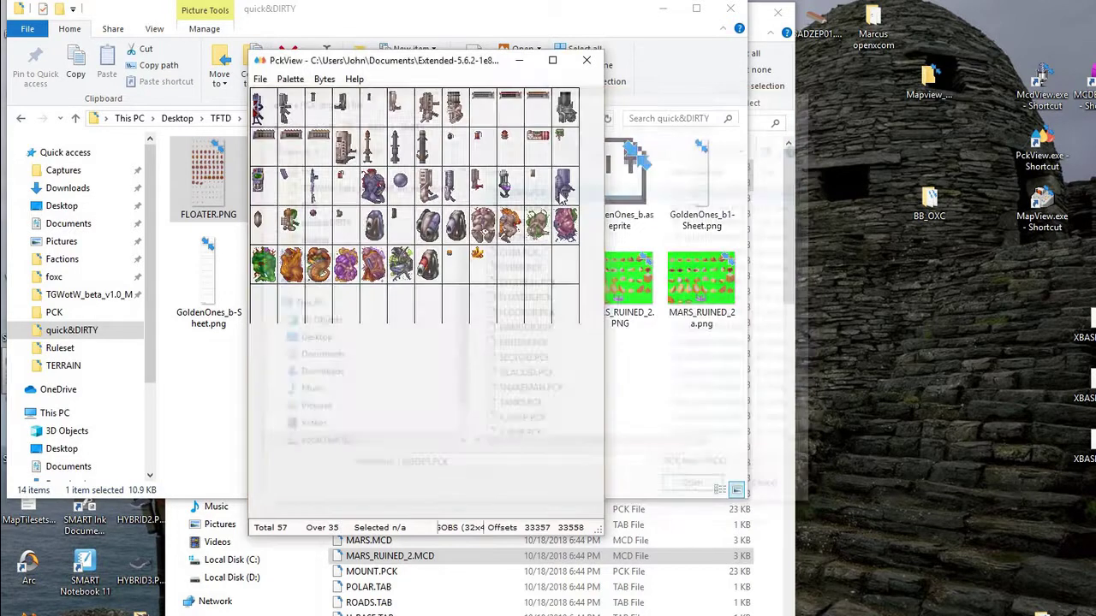
Examine the orange coiled corpse sprite, id 50, in the Sprite Editor and close the editor
{"action": "left_click", "coordinate": [318, 271]}
{"action": "right_click", "coordinate": [317, 271]}
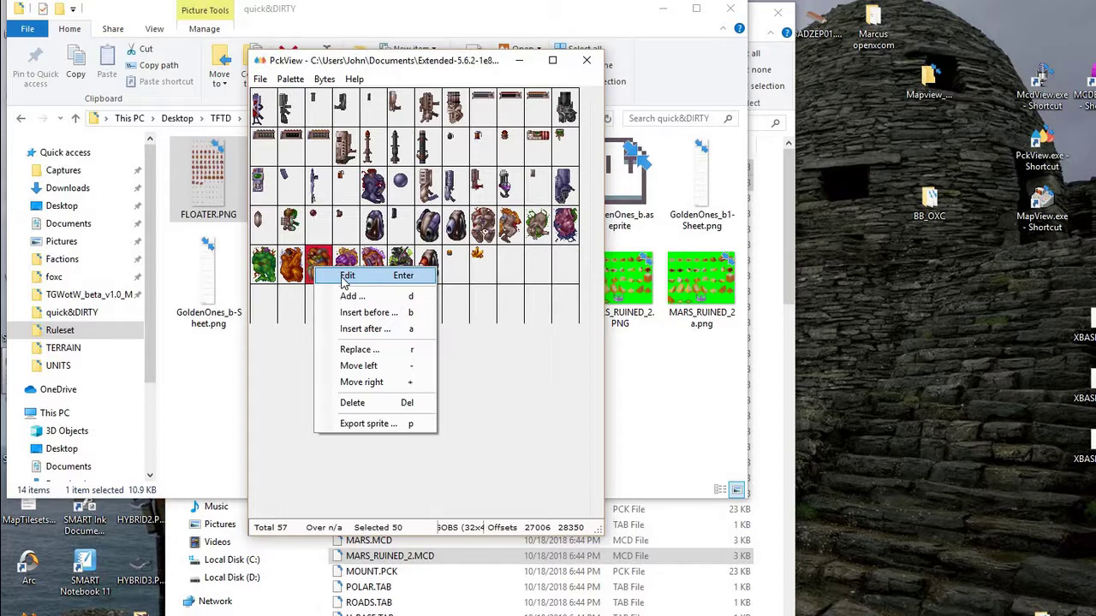
{"action": "left_click", "coordinate": [344, 279]}
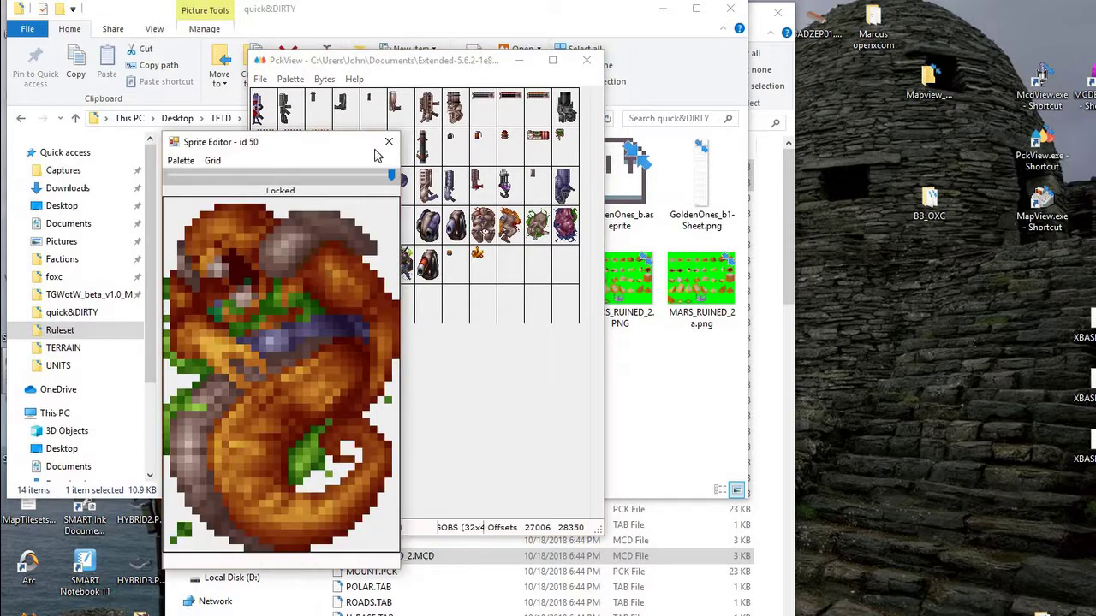
{"action": "left_click_drag", "start_coordinate": [334, 140], "coordinate": [503, 79]}
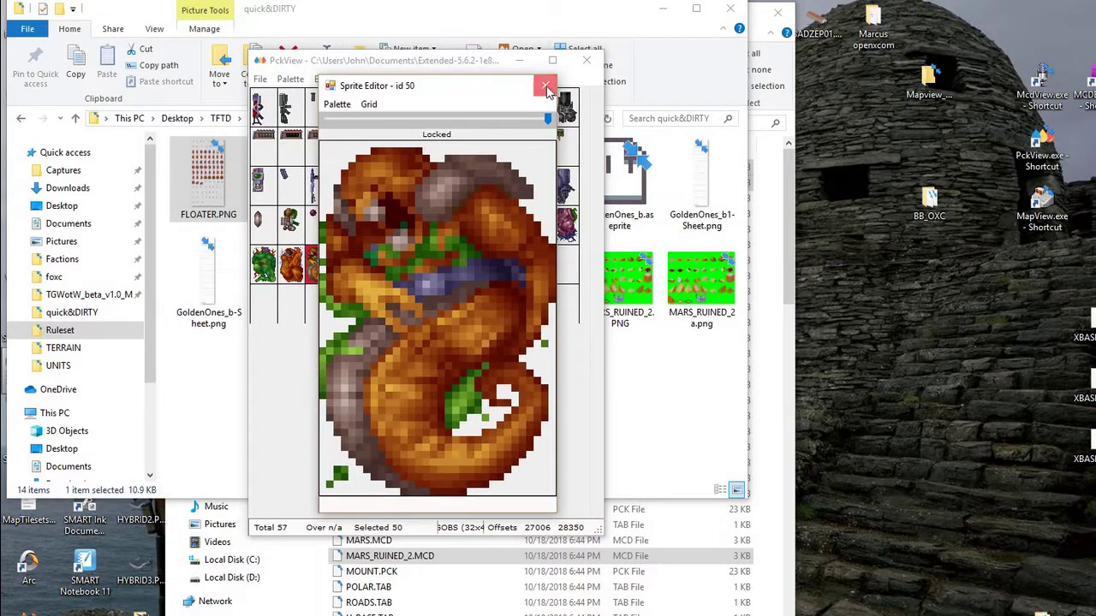
{"action": "left_click", "coordinate": [548, 83]}
Browse the UFO folders for a ScanG file and open TEXTURE.DAT from GEOGRAPH
{"action": "left_click", "coordinate": [261, 80]}
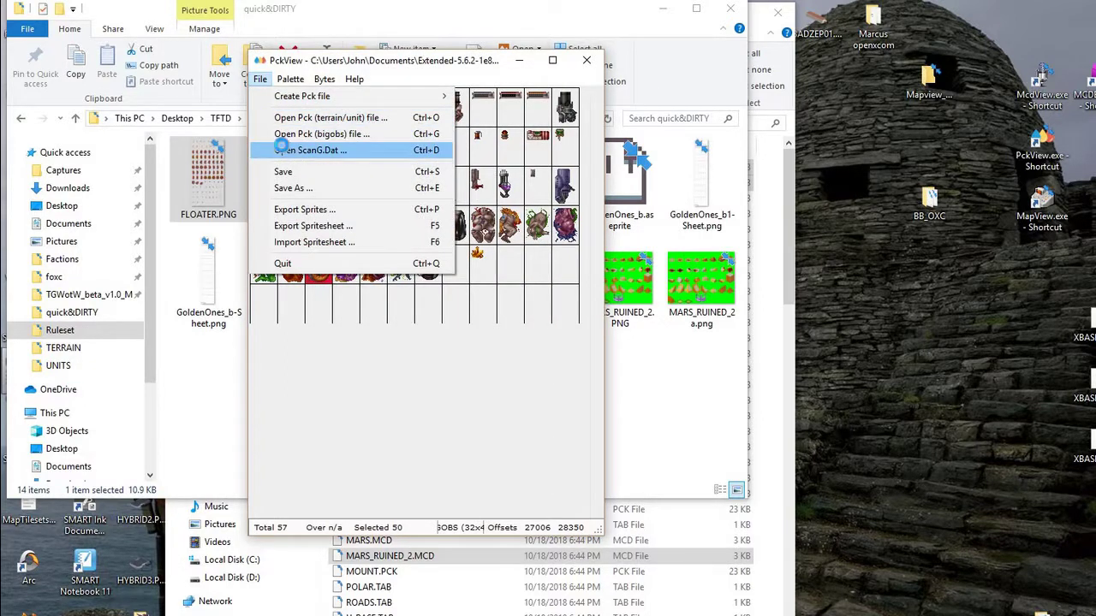
{"action": "left_click", "coordinate": [282, 151]}
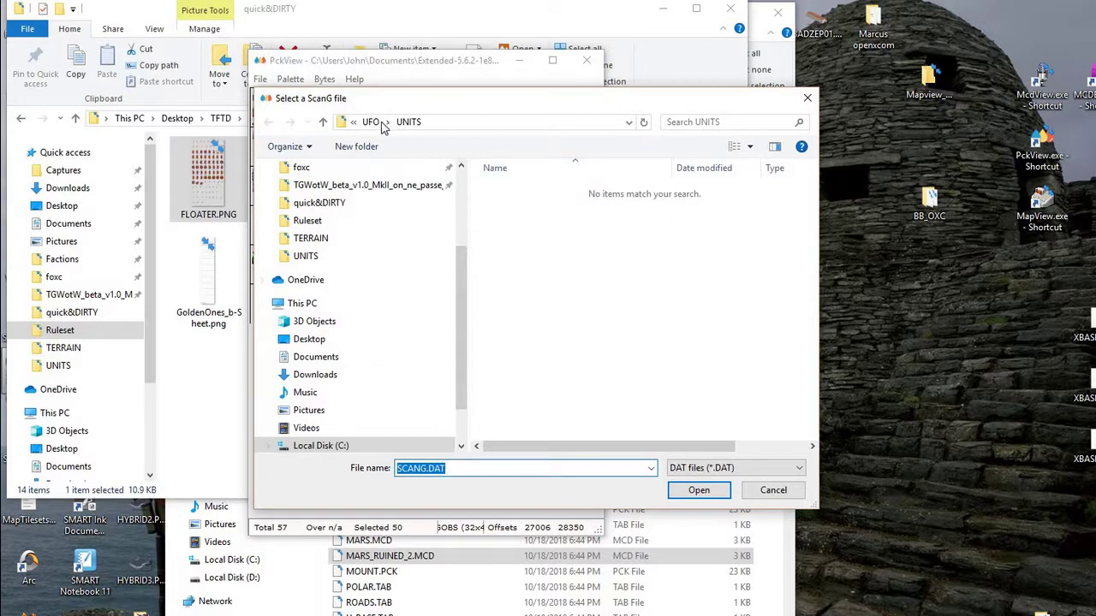
{"action": "left_click", "coordinate": [371, 122]}
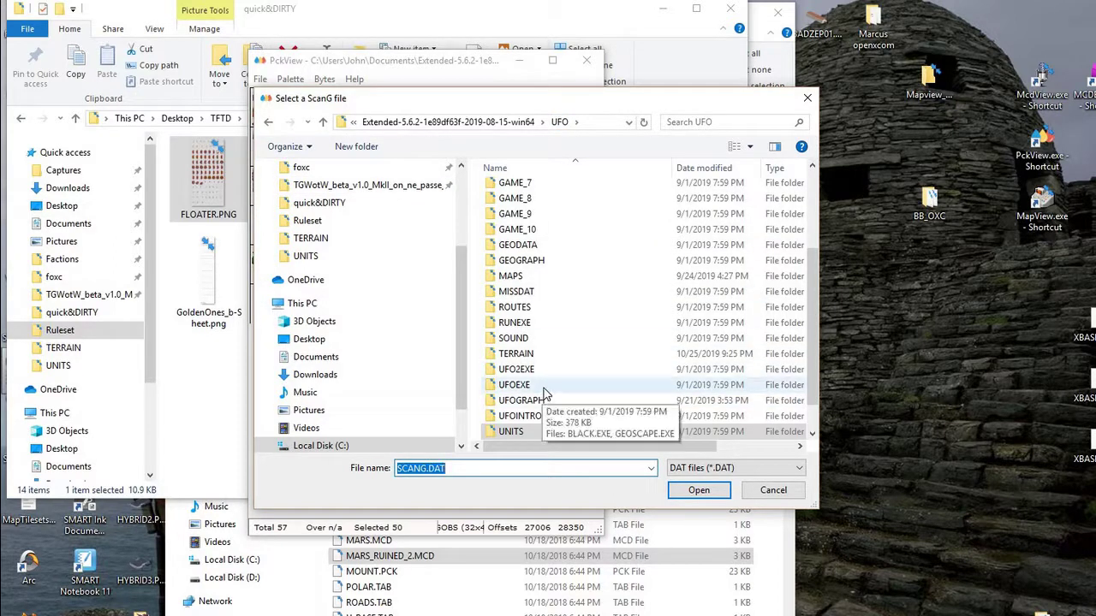
{"action": "scroll", "coordinate": [544, 394], "scroll_direction": "down", "scroll_amount": 1}
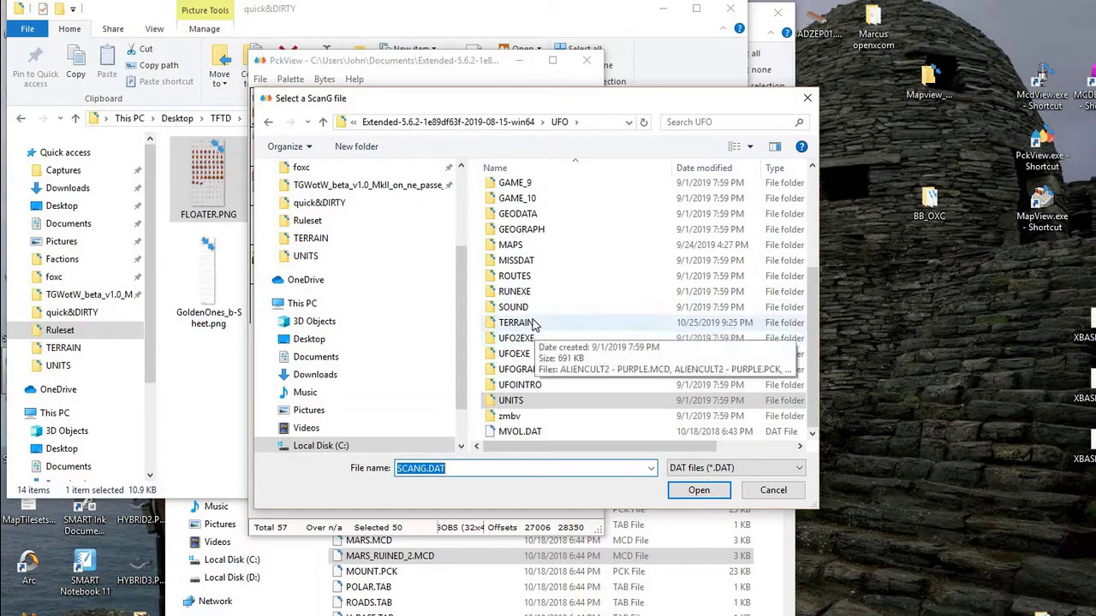
{"action": "double_click", "coordinate": [533, 324]}
{"action": "left_click", "coordinate": [377, 122]}
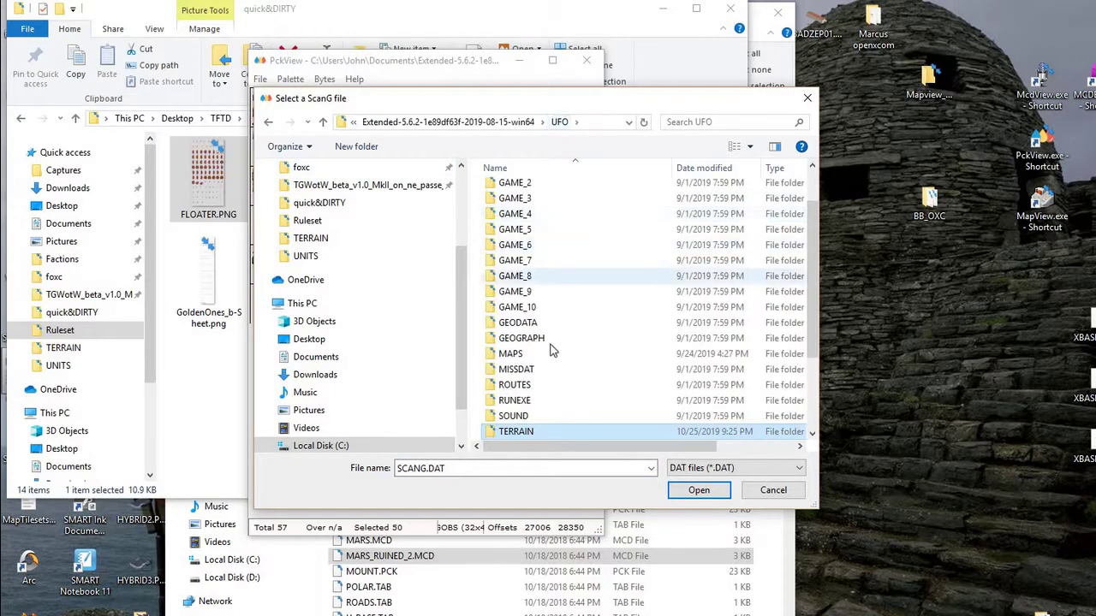
{"action": "double_click", "coordinate": [547, 338]}
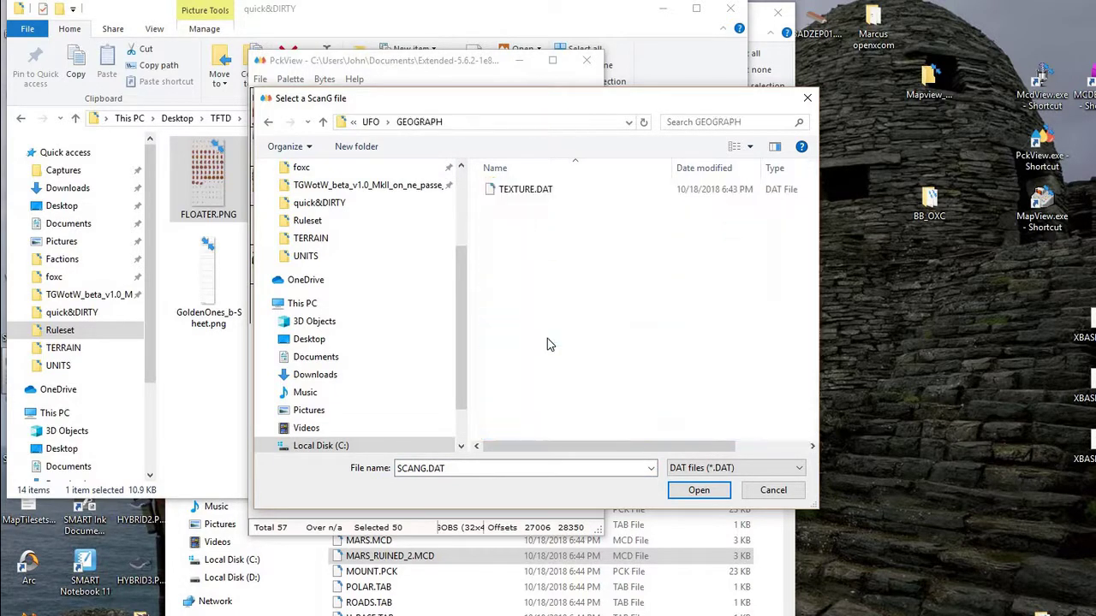
{"action": "double_click", "coordinate": [533, 191]}
Look through the 4x4 tiles of the TEXTURE set from start to end and back
{"action": "scroll", "coordinate": [458, 287], "scroll_direction": "down", "scroll_amount": 10}
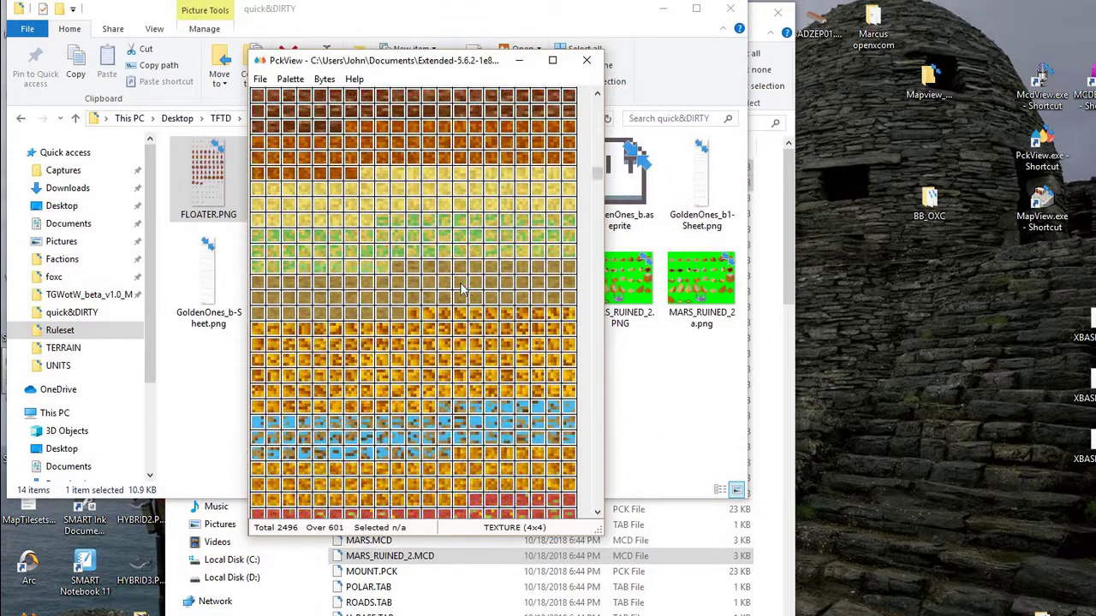
{"action": "scroll", "coordinate": [462, 301], "scroll_direction": "down", "scroll_amount": 10}
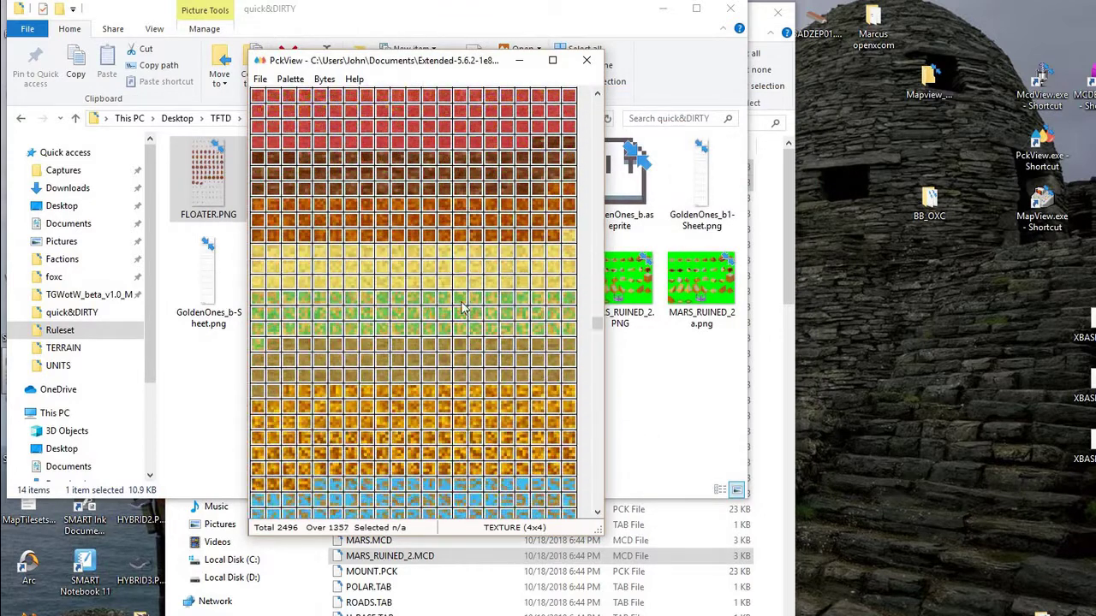
{"action": "scroll", "coordinate": [460, 315], "scroll_direction": "down", "scroll_amount": 10}
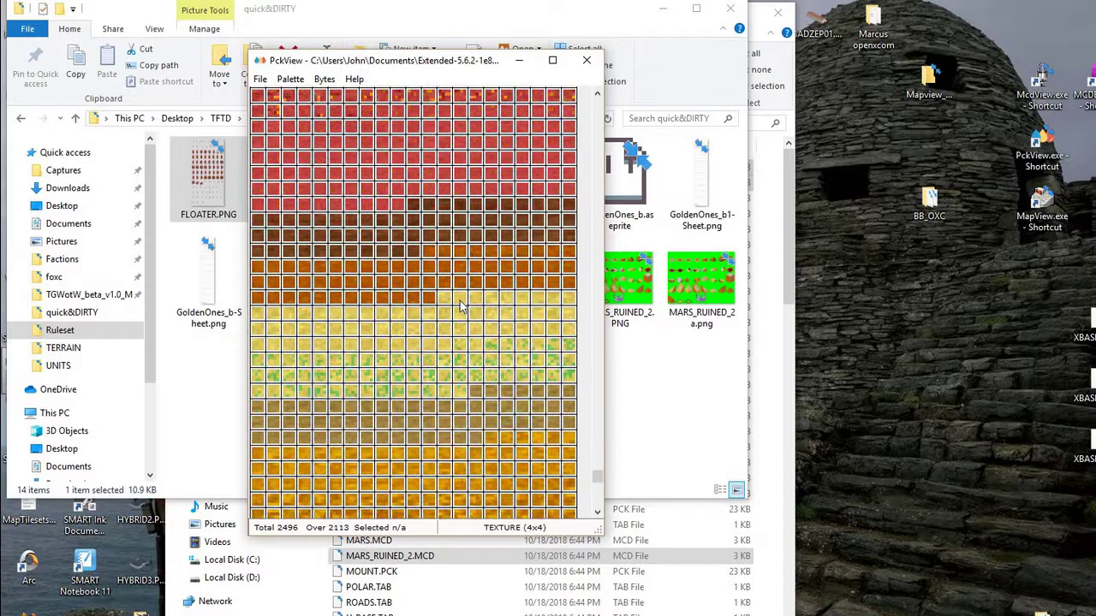
{"action": "scroll", "coordinate": [432, 304], "scroll_direction": "up", "scroll_amount": 2}
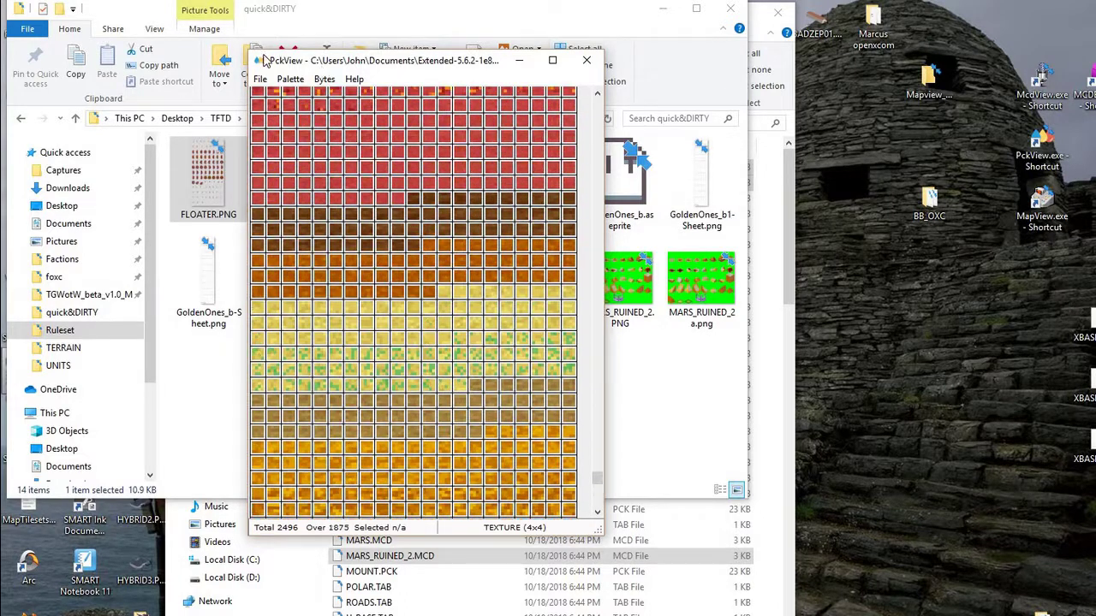
{"action": "left_click", "coordinate": [260, 78]}
{"action": "mouse_move", "coordinate": [362, 101]}
{"action": "left_click", "coordinate": [498, 66]}
{"action": "left_click_drag", "start_coordinate": [597, 482], "coordinate": [618, 102]}
Open SCANG.DAT from the UFO GEODATA folder as a ScanG file
{"action": "left_click", "coordinate": [260, 79]}
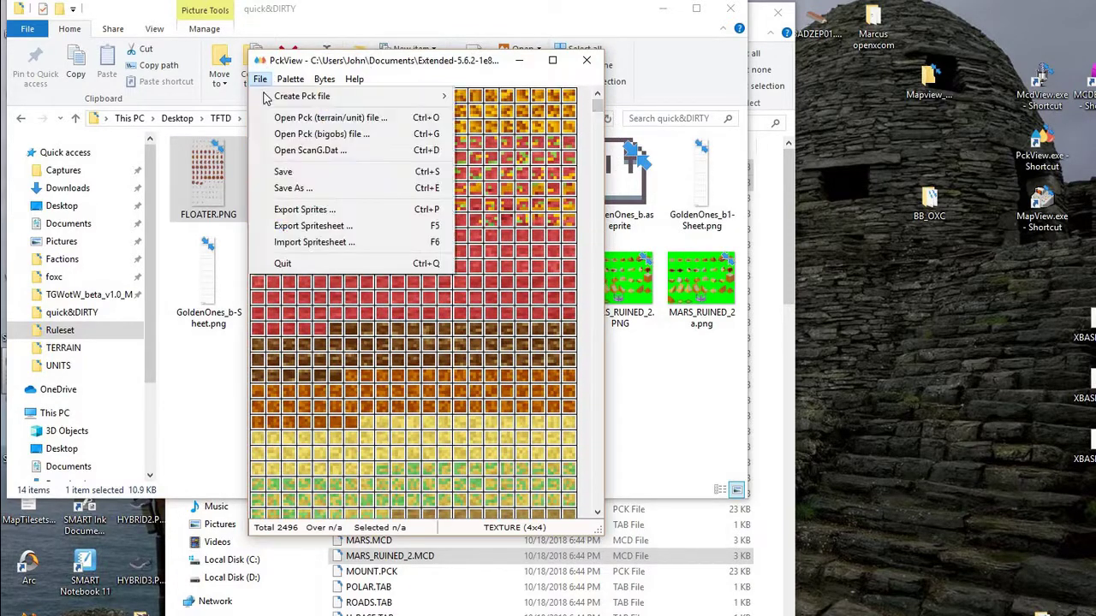
{"action": "left_click", "coordinate": [286, 150]}
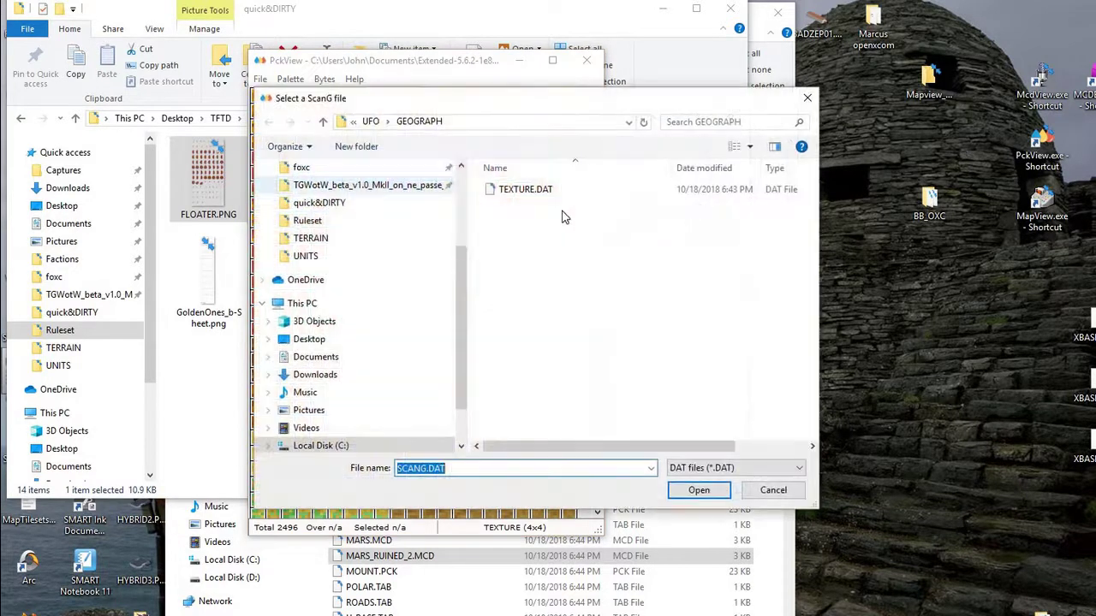
{"action": "left_click", "coordinate": [370, 121]}
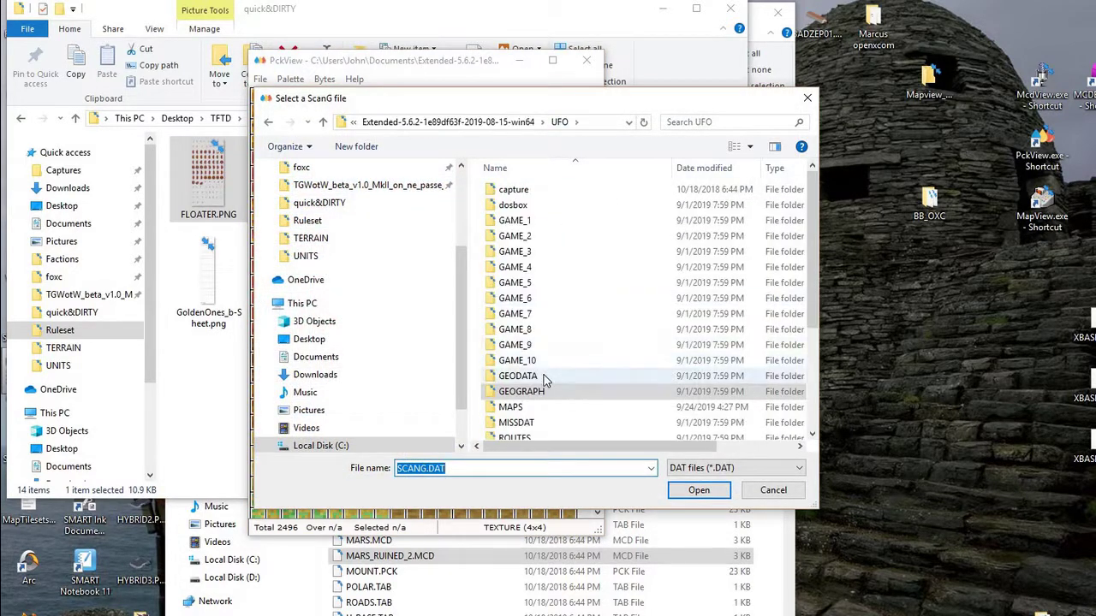
{"action": "double_click", "coordinate": [539, 366]}
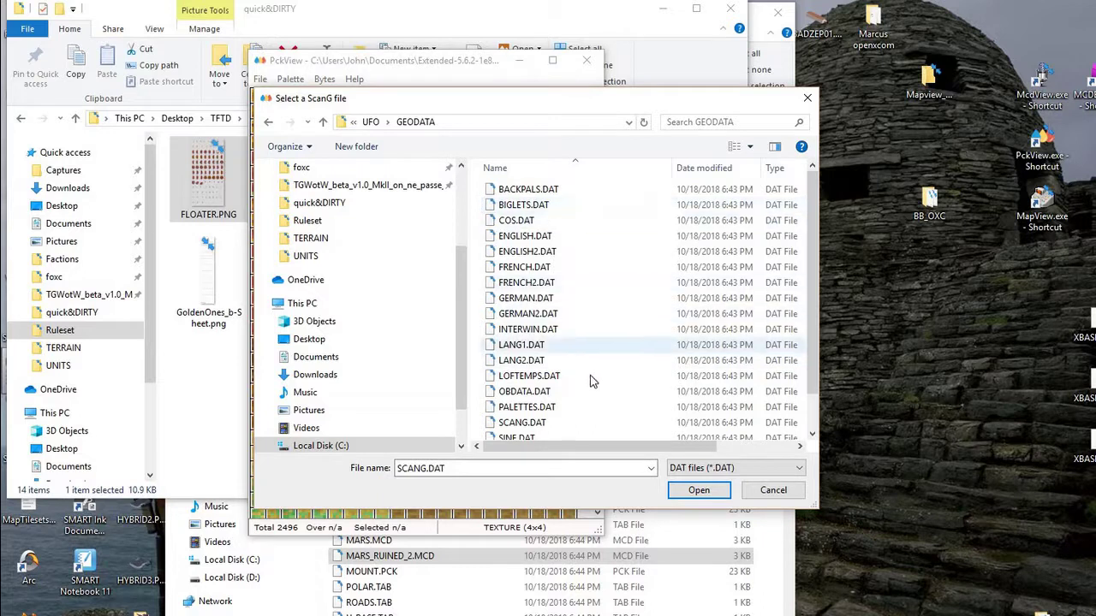
{"action": "scroll", "coordinate": [548, 381], "scroll_direction": "down", "scroll_amount": 1}
{"action": "double_click", "coordinate": [547, 386]}
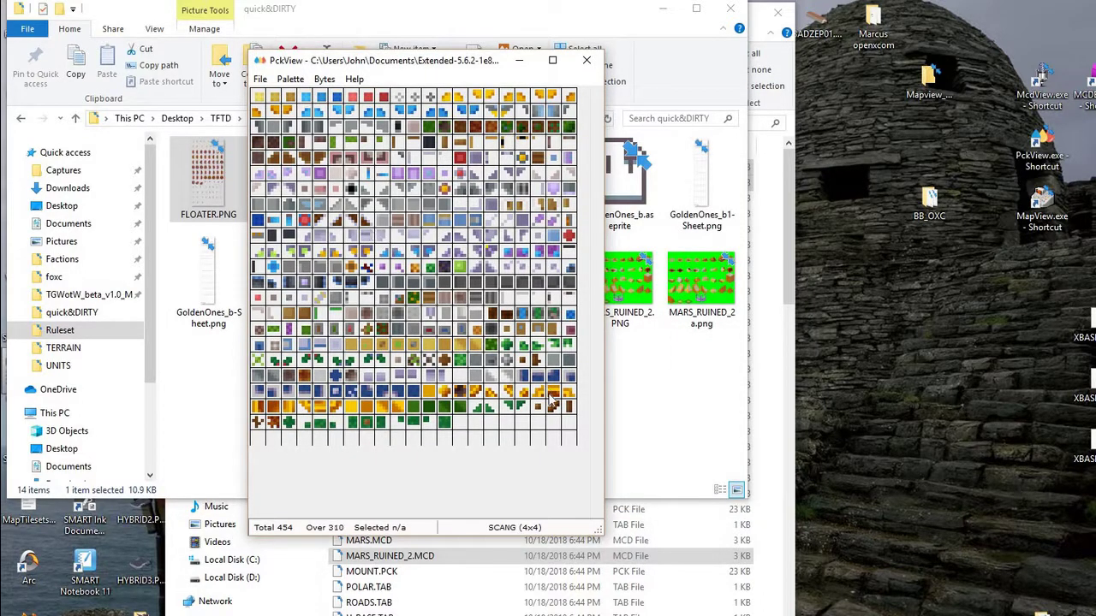
Close PckView and enlarge the IrfanView window showing MARS_RUINED_2.PNG
{"action": "left_click", "coordinate": [445, 424]}
{"action": "left_click", "coordinate": [589, 67]}
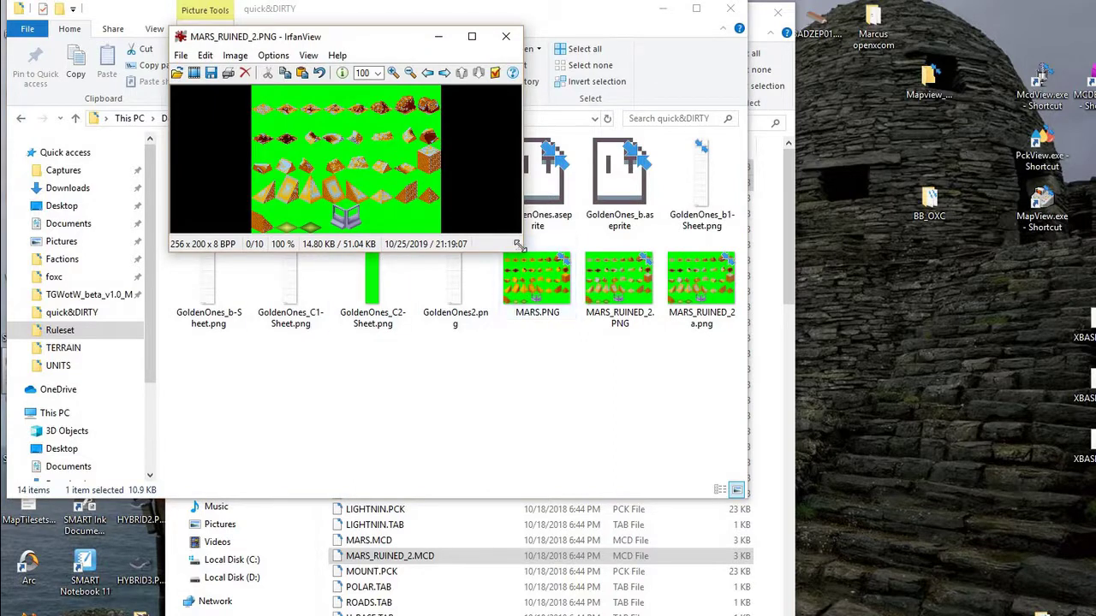
{"action": "left_click_drag", "start_coordinate": [518, 245], "coordinate": [642, 386]}
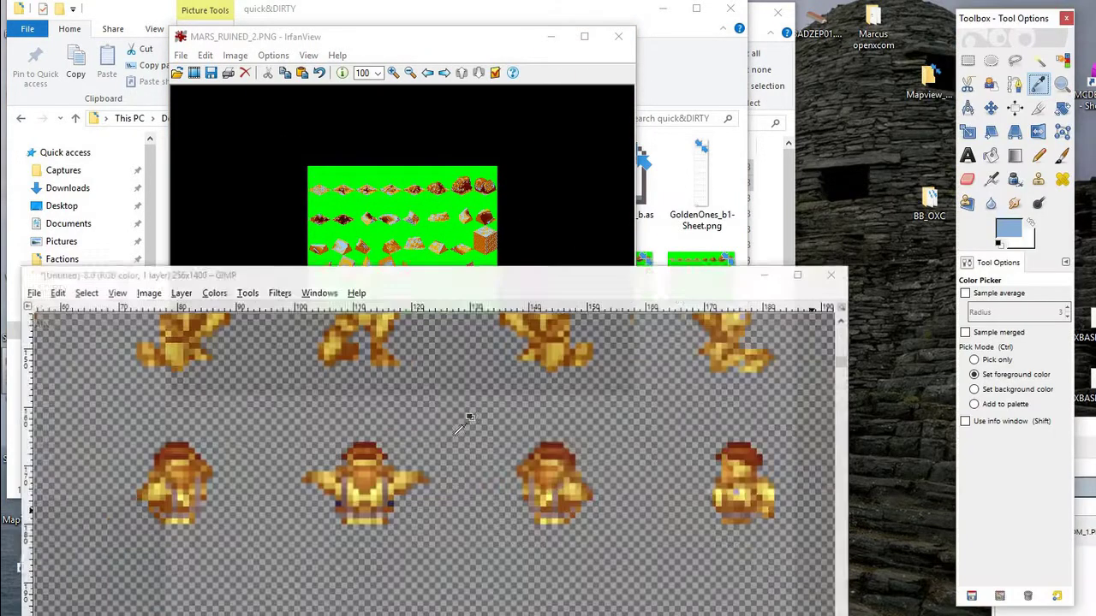
Switch to GIMP and Aseprite to view the open unit sprite sheets, including Old_Robes and GoldenOnes, and minimise Aseprite
{"action": "left_click_drag", "start_coordinate": [296, 268], "coordinate": [316, 147]}
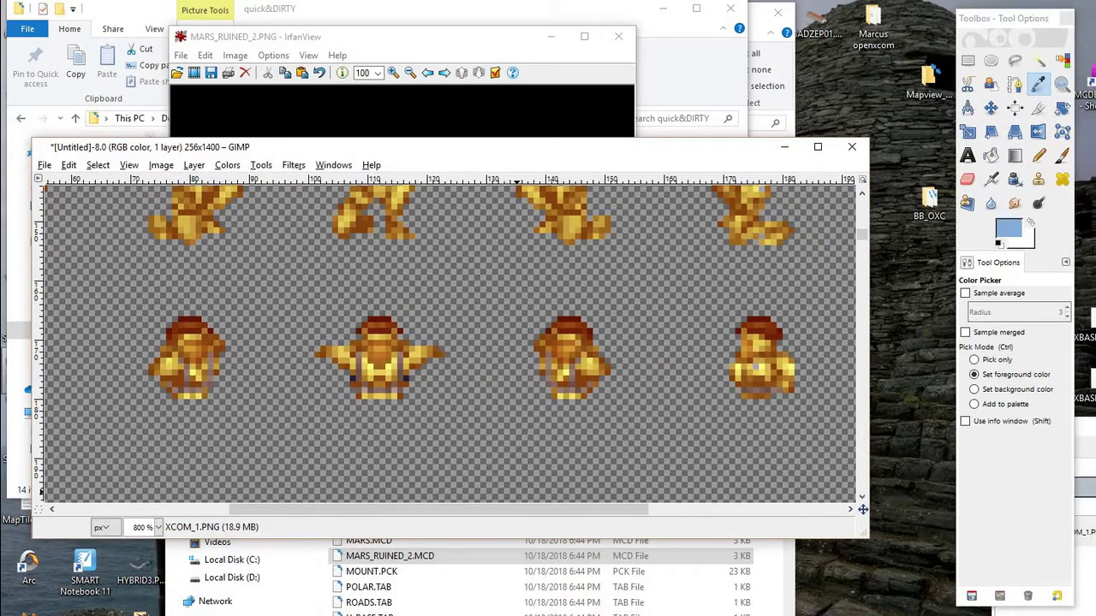
{"action": "key", "text": "alt+Tab"}
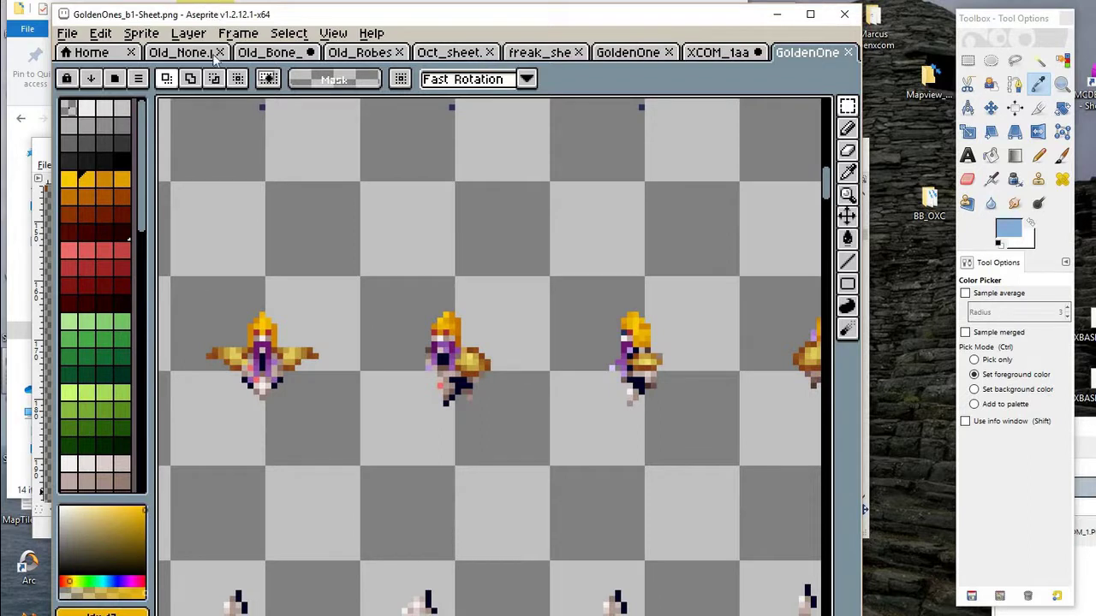
{"action": "left_click_drag", "start_coordinate": [216, 59], "coordinate": [197, 76]}
{"action": "left_click_drag", "start_coordinate": [492, 276], "coordinate": [266, 288]}
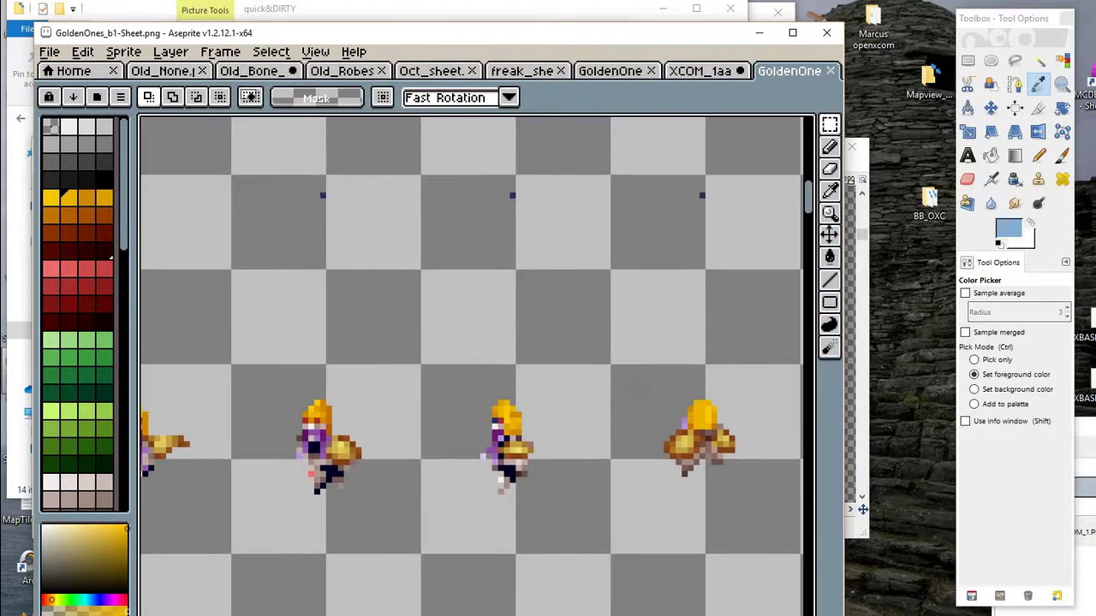
{"action": "left_click", "coordinate": [363, 76]}
{"action": "left_click", "coordinate": [563, 72]}
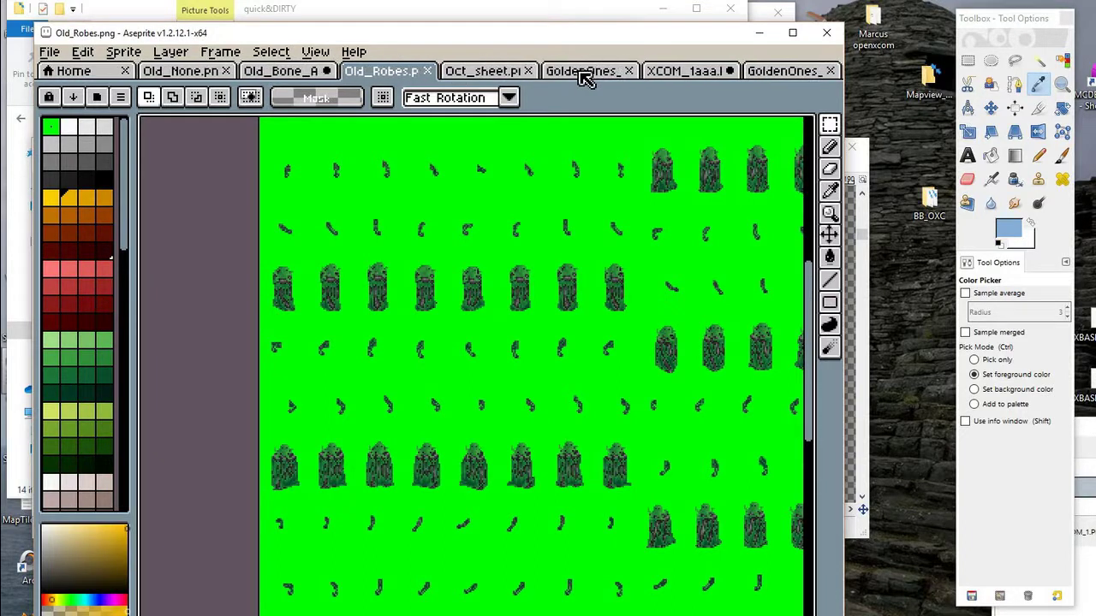
{"action": "left_click", "coordinate": [582, 77]}
{"action": "left_click", "coordinate": [759, 32]}
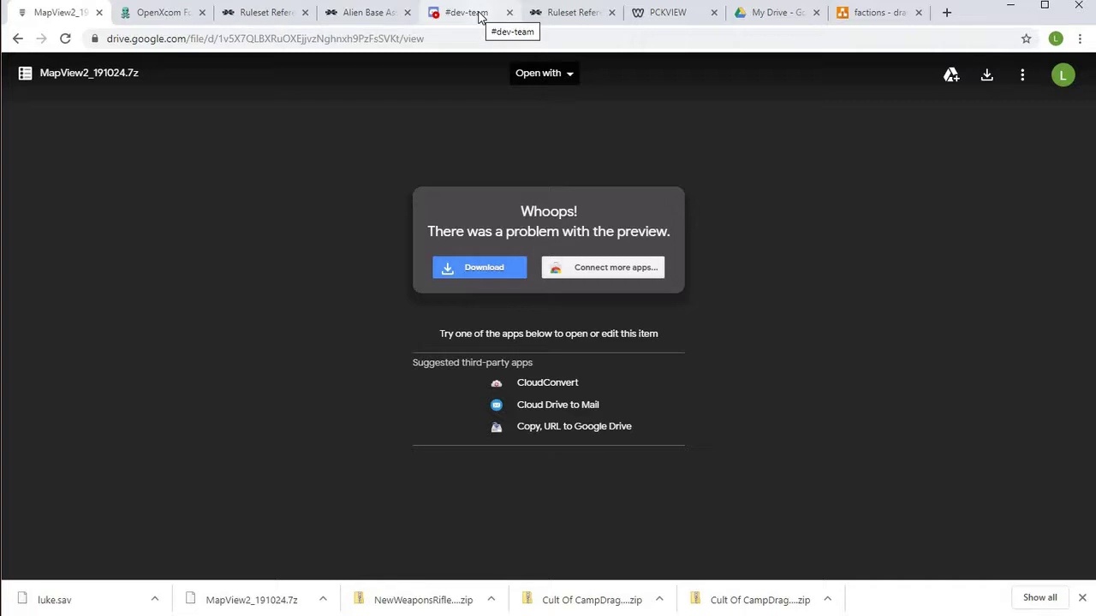
Switch to Chrome and find the open PCKVIEW page on openxcommods.weebly.com
{"action": "left_click", "coordinate": [239, 16]}
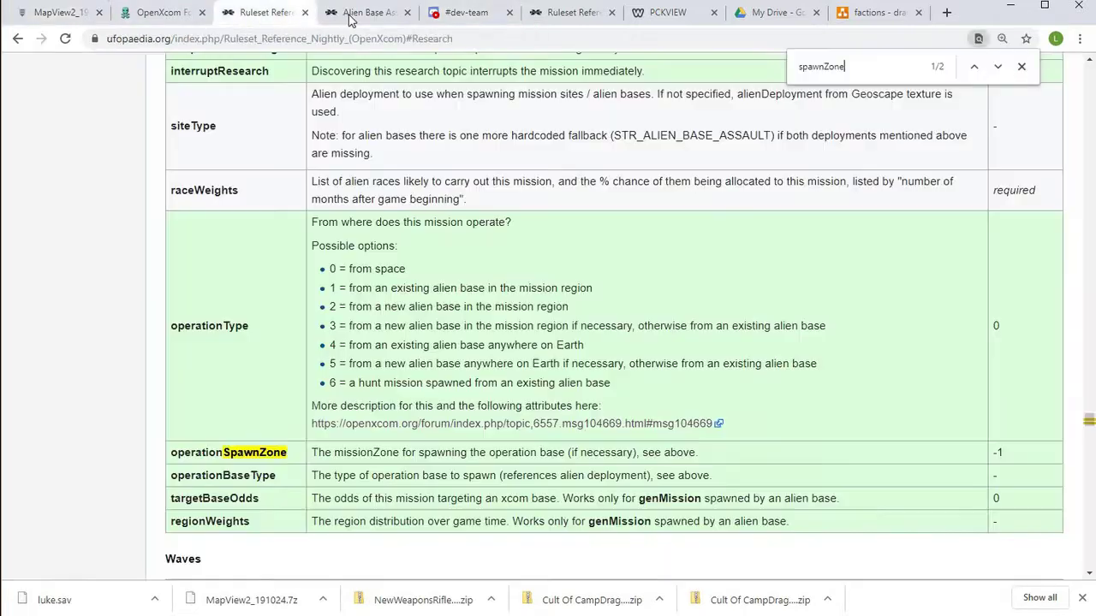
{"action": "left_click", "coordinate": [467, 13]}
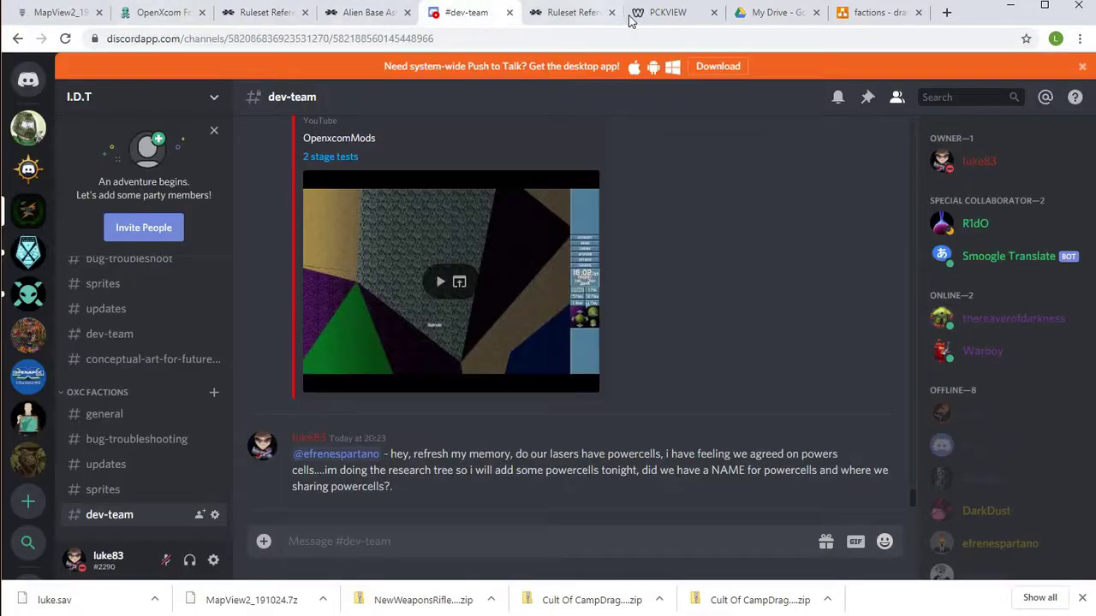
{"action": "left_click", "coordinate": [663, 13]}
Examine the PCKVIEW page's update notice, download links and instructions for loading, saving and replacing sprites
{"action": "scroll", "coordinate": [452, 369], "scroll_direction": "down", "scroll_amount": 4}
{"action": "scroll", "coordinate": [450, 360], "scroll_direction": "up", "scroll_amount": 3}
{"action": "scroll", "coordinate": [385, 381], "scroll_direction": "down", "scroll_amount": 3}
{"action": "scroll", "coordinate": [385, 381], "scroll_direction": "up", "scroll_amount": 4}
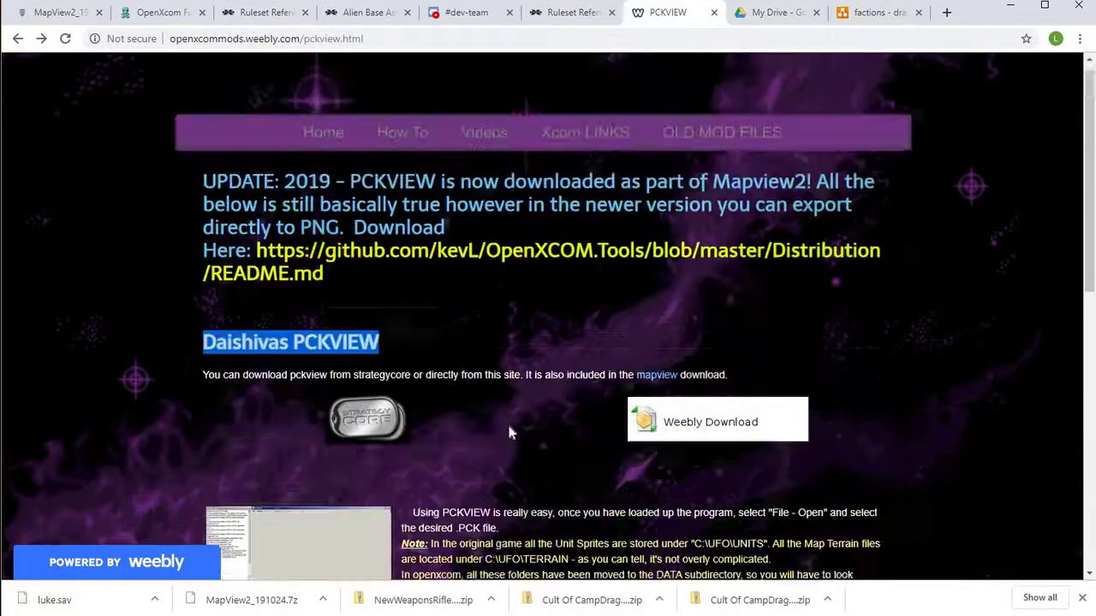
{"action": "scroll", "coordinate": [510, 424], "scroll_direction": "down", "scroll_amount": 3}
{"action": "left_click_drag", "start_coordinate": [440, 413], "coordinate": [501, 467]}
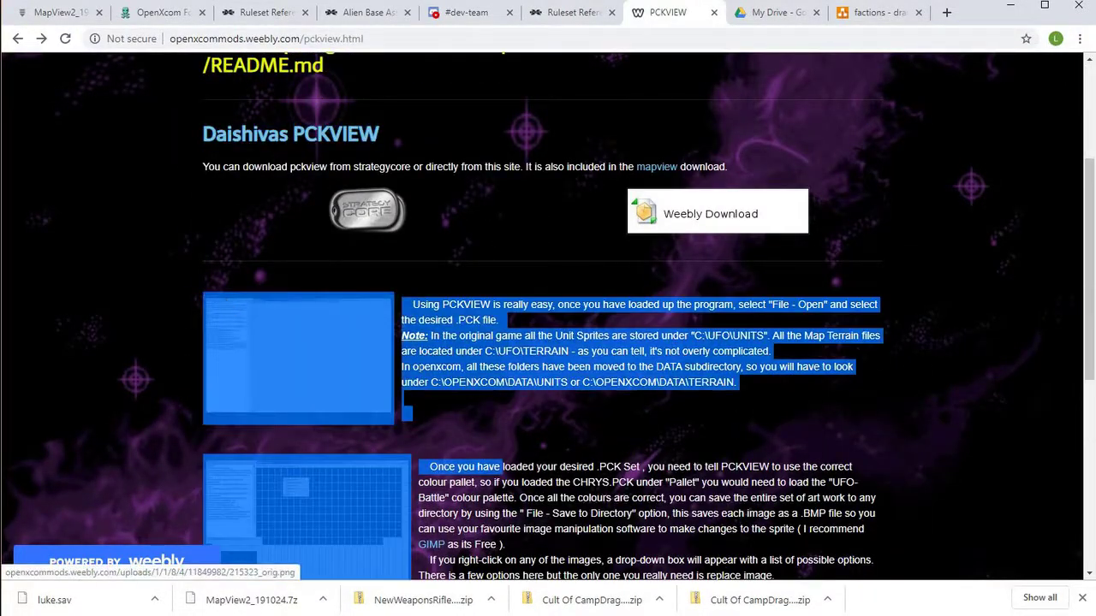
{"action": "scroll", "coordinate": [423, 379], "scroll_direction": "down", "scroll_amount": 2}
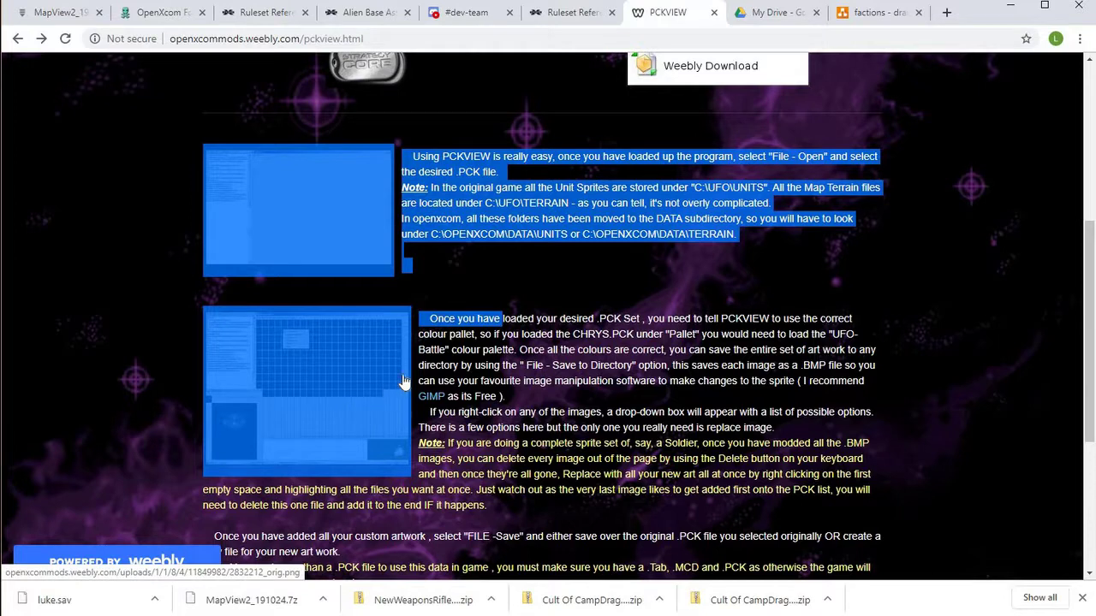
{"action": "scroll", "coordinate": [596, 341], "scroll_direction": "up", "scroll_amount": 3}
{"action": "scroll", "coordinate": [573, 321], "scroll_direction": "up", "scroll_amount": 2}
{"action": "scroll", "coordinate": [575, 412], "scroll_direction": "down", "scroll_amount": 5}
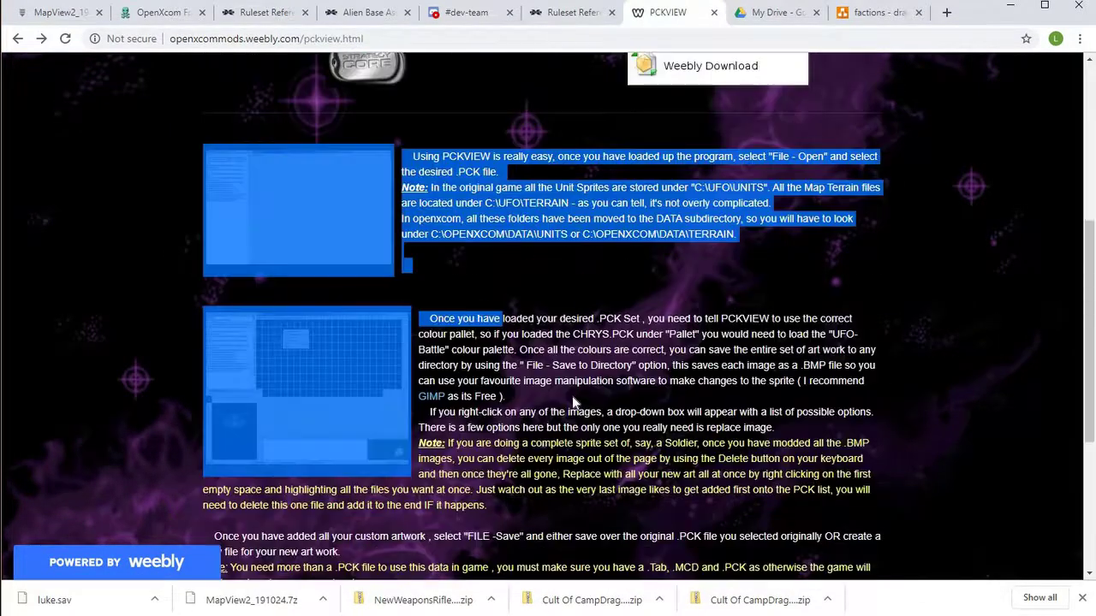
{"action": "scroll", "coordinate": [508, 356], "scroll_direction": "up", "scroll_amount": 4}
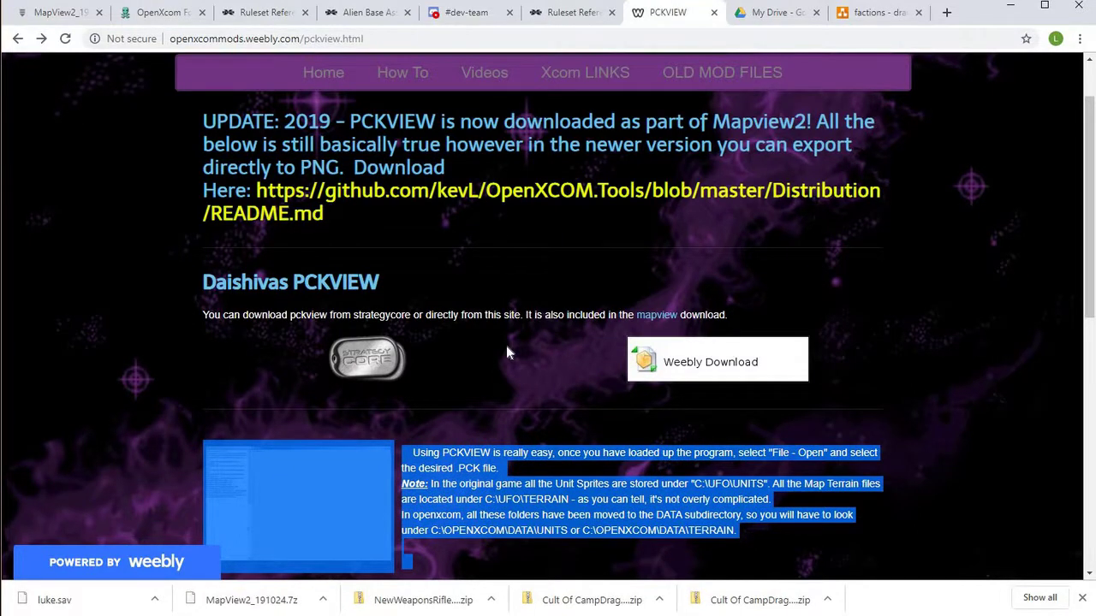